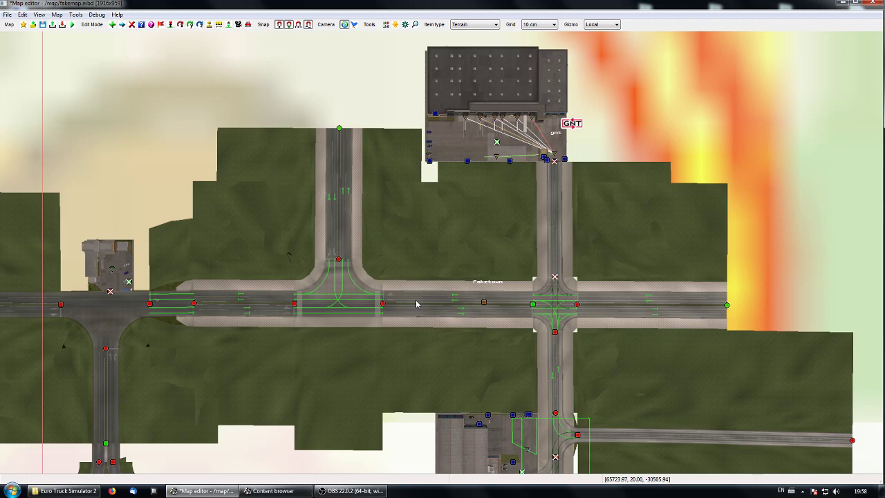
Step: Add a Terrain item about 152.8 m long, with dirt.mat and the plain profile, on the grass north of the road west of the roundabout
right_click_drag(416, 306, 537, 309)
right_click_drag(280, 345, 538, 349)
right_click_drag(340, 364, 571, 362)
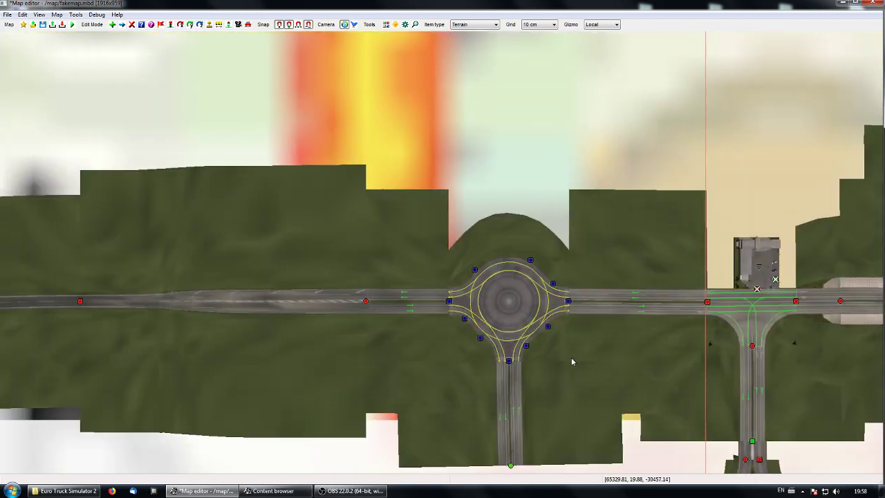
right_click_drag(260, 355, 401, 374)
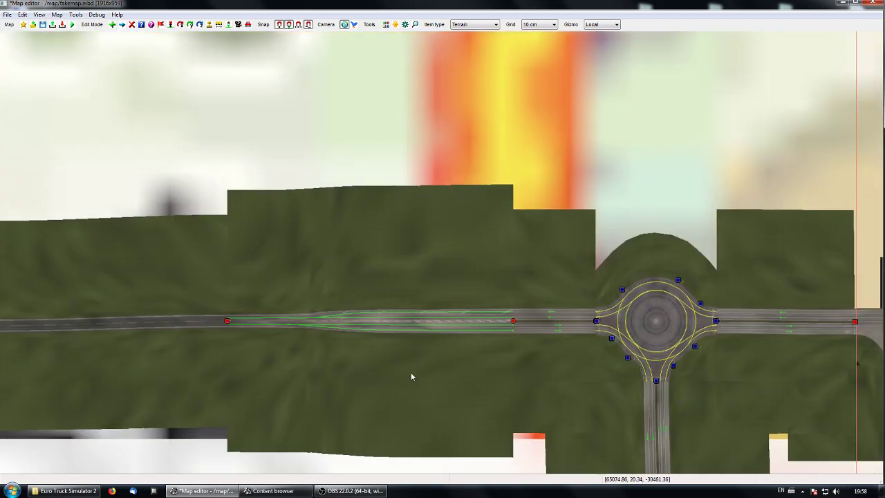
right_click_drag(362, 374, 403, 366)
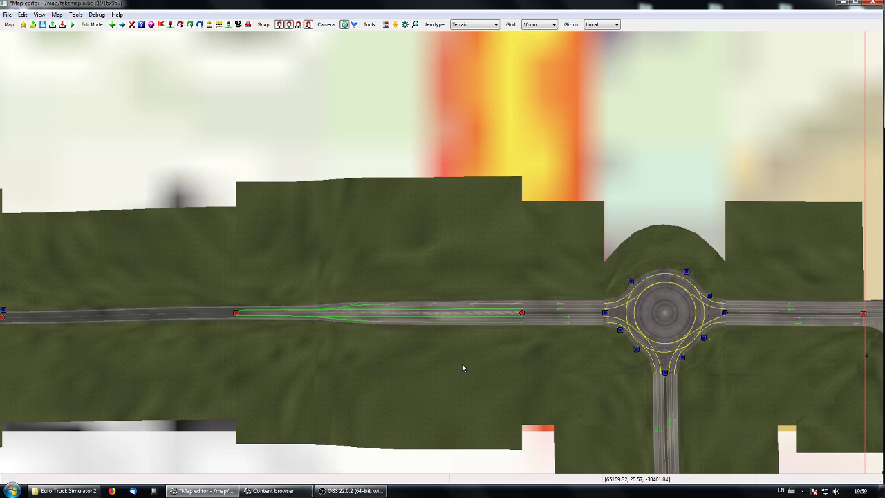
middle_click_drag(462, 367, 427, 387)
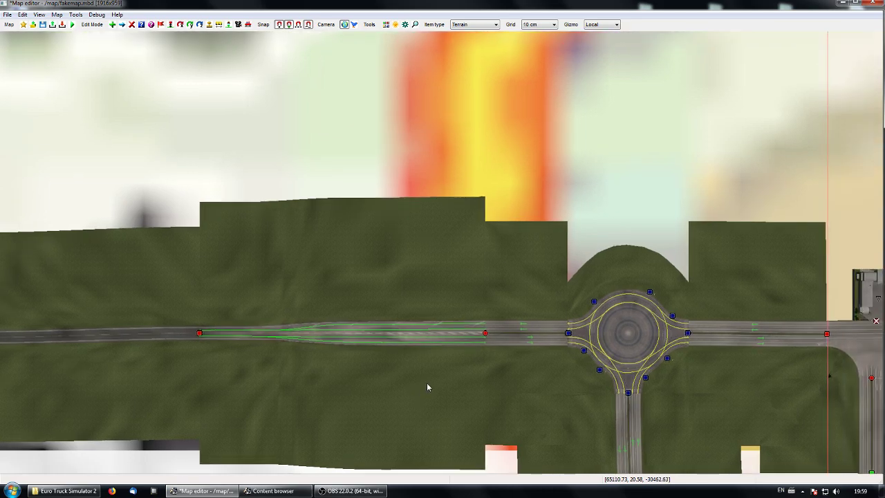
left_click(475, 25)
left_click(474, 28)
middle_click_drag(390, 291, 363, 263)
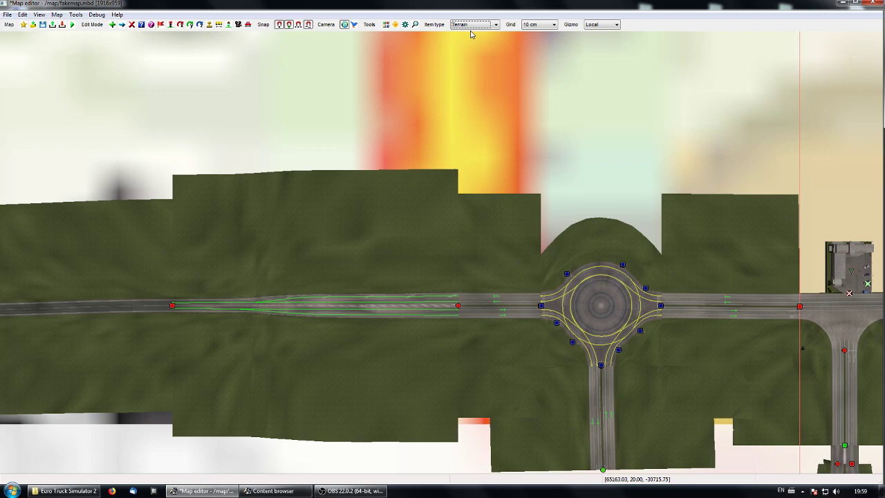
left_click(113, 24)
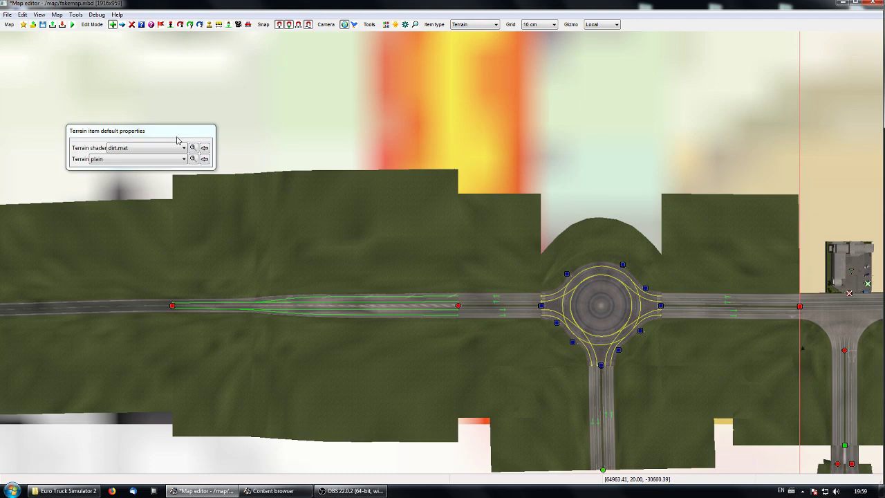
left_click(428, 248)
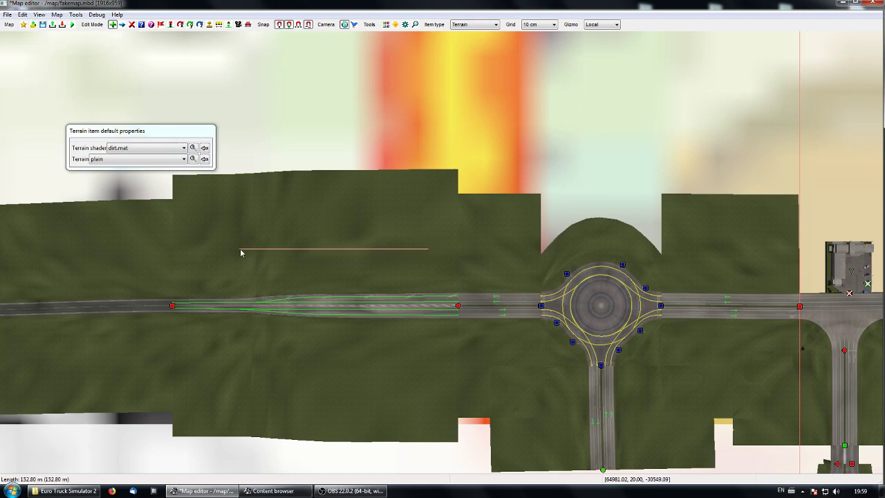
left_click(241, 250)
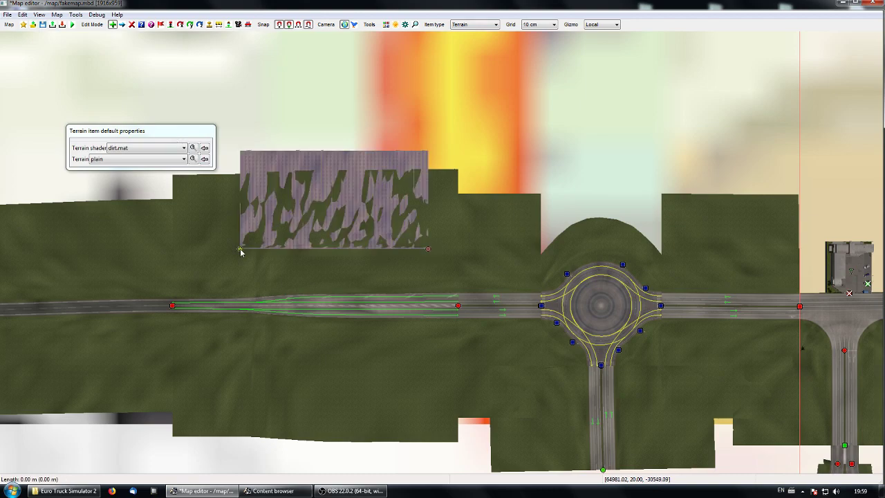
key("Escape")
Step: Select both end nodes of the dirt terrain strip and raise them above the grass to a height of about 28.9
right_click_drag(344, 266, 441, 256)
key("p")
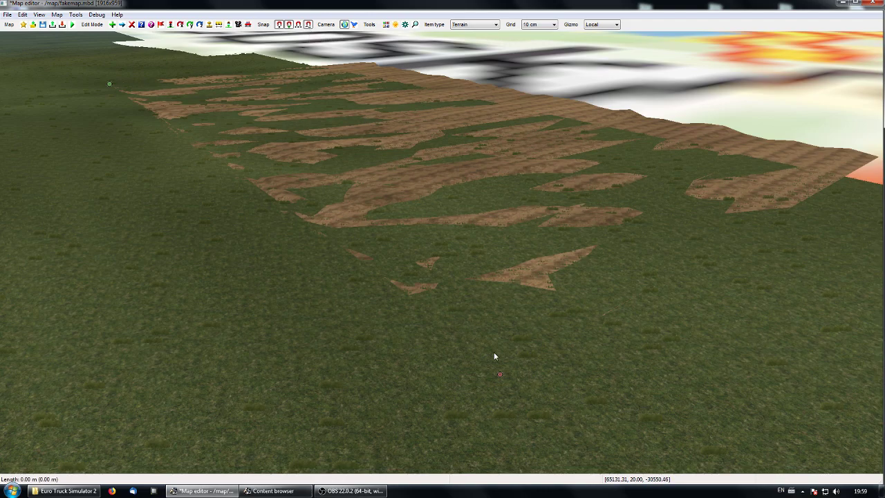
right_click_drag(327, 322, 450, 269)
right_click_drag(237, 174, 446, 357)
right_click_drag(383, 139, 516, 356)
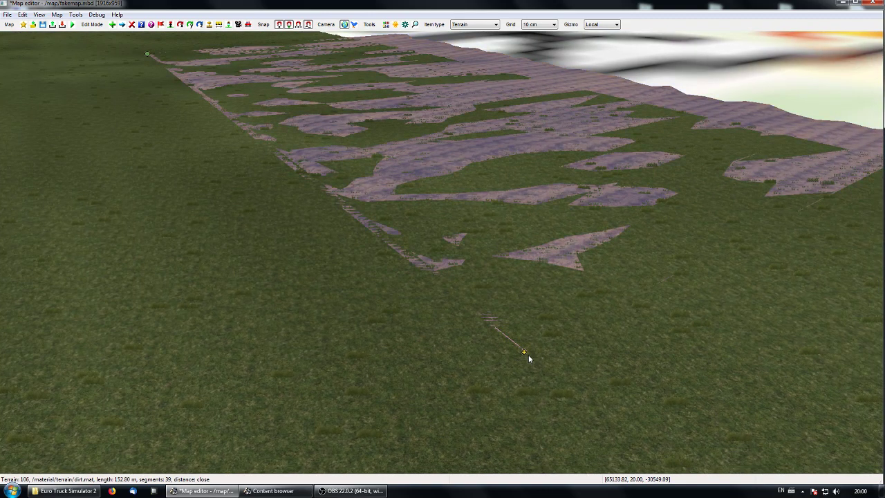
left_click(524, 353)
left_click(147, 54, "ctrl")
key("m")
left_click_drag(213, 80, 213, 29)
right_click_drag(232, 177, 346, 118)
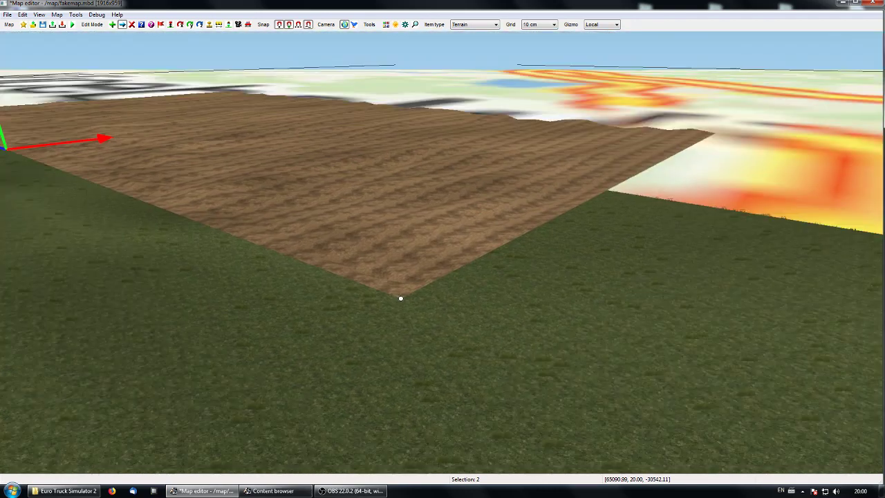
right_click_drag(458, 304, 444, 273)
left_click(518, 410)
key("f")
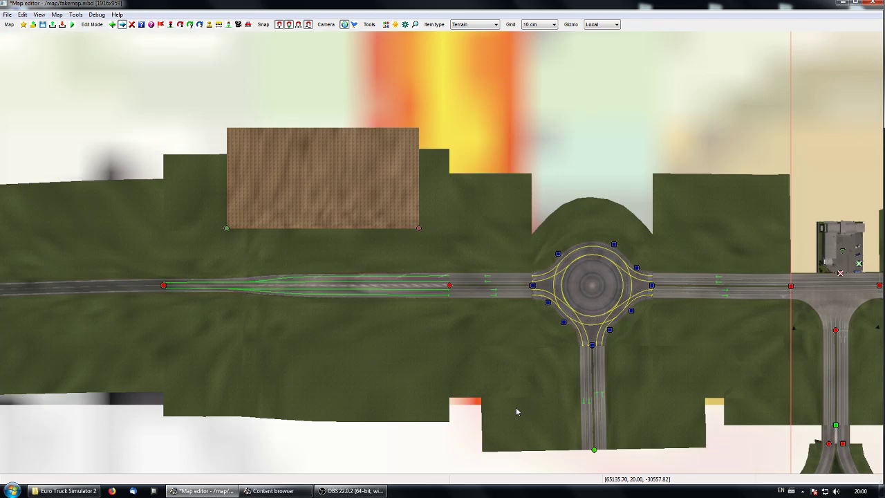
Step: Set the left terrain size to 80 in the dirt terrain item's properties and check the left profile's noise and transition options
right_click_drag(482, 299, 376, 312)
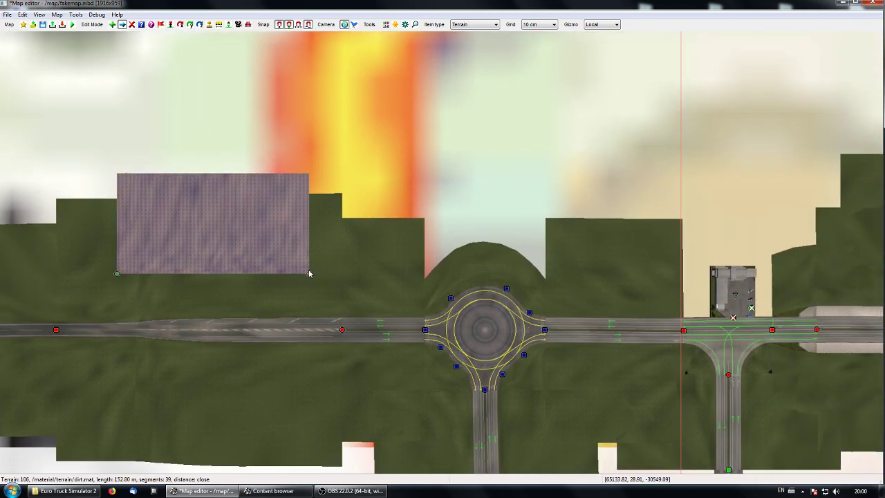
key("e")
left_click(310, 274)
left_click_drag(380, 131, 454, 164)
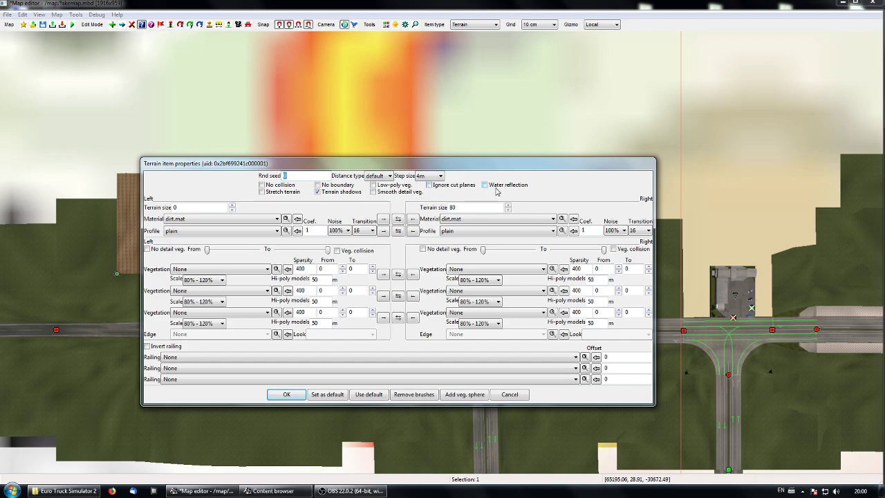
left_click(187, 207)
type("80")
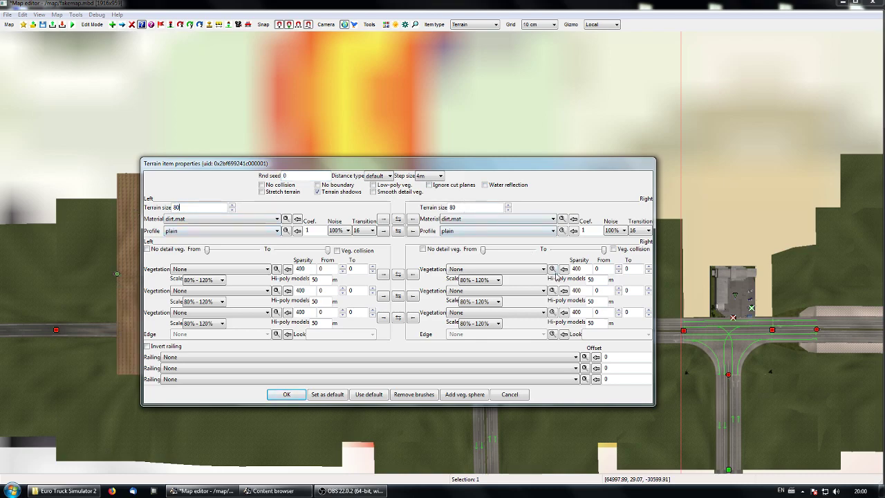
left_click(343, 231)
left_click(342, 236)
left_click(359, 233)
left_click(358, 233)
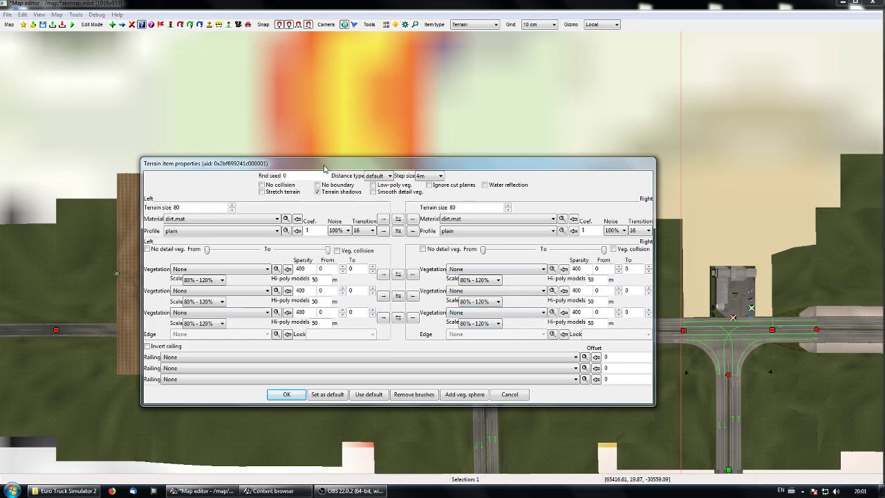
Step: Assign /model/wall/anti_noise9.pmd as the terrain item's first railing and inspect the wall in the perspective view
left_click_drag(322, 165, 491, 160)
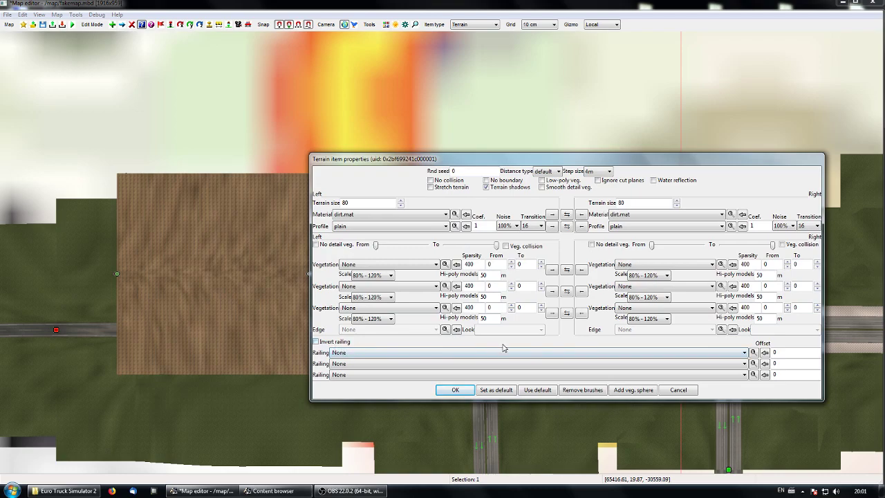
left_click(671, 357)
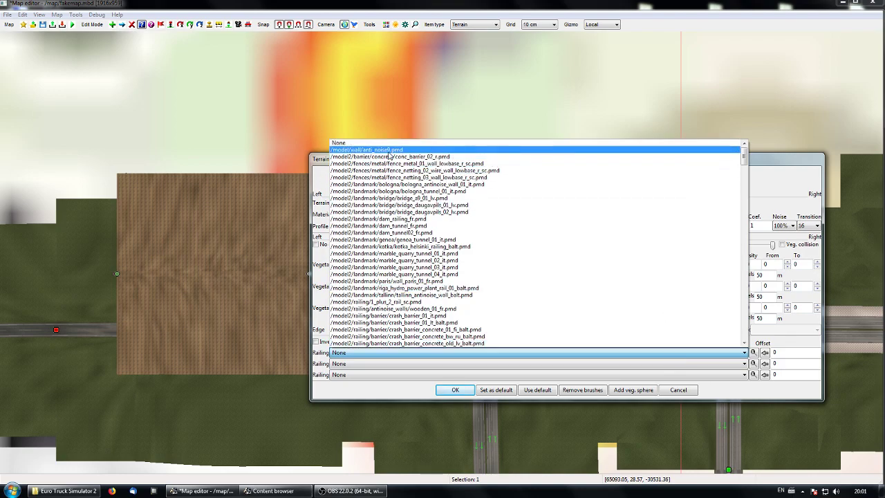
left_click(733, 150)
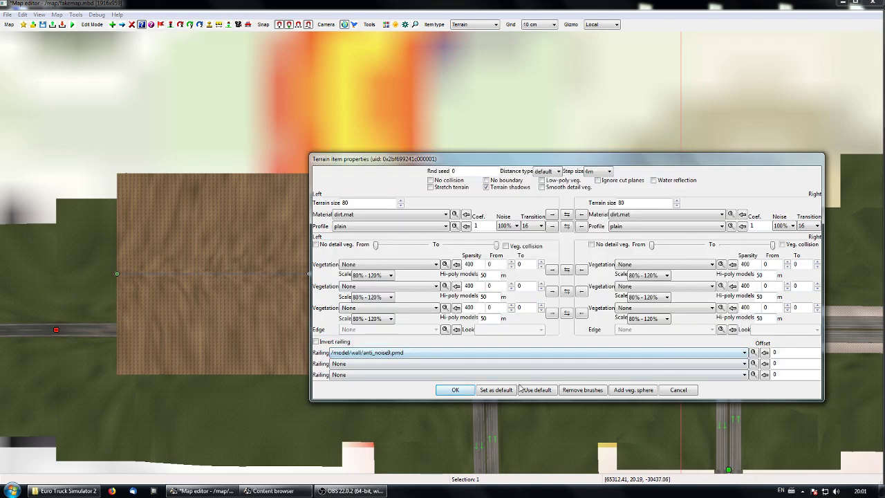
left_click(473, 392)
right_click_drag(474, 389, 537, 369)
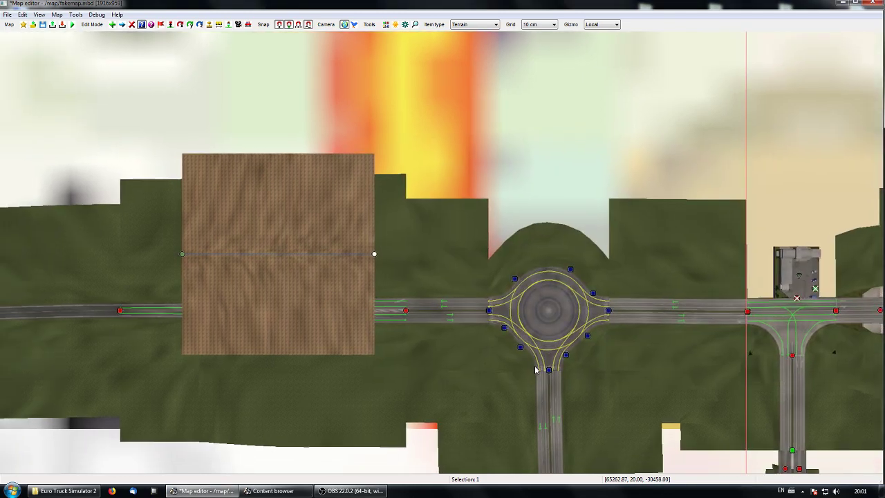
key("p")
key("Up")
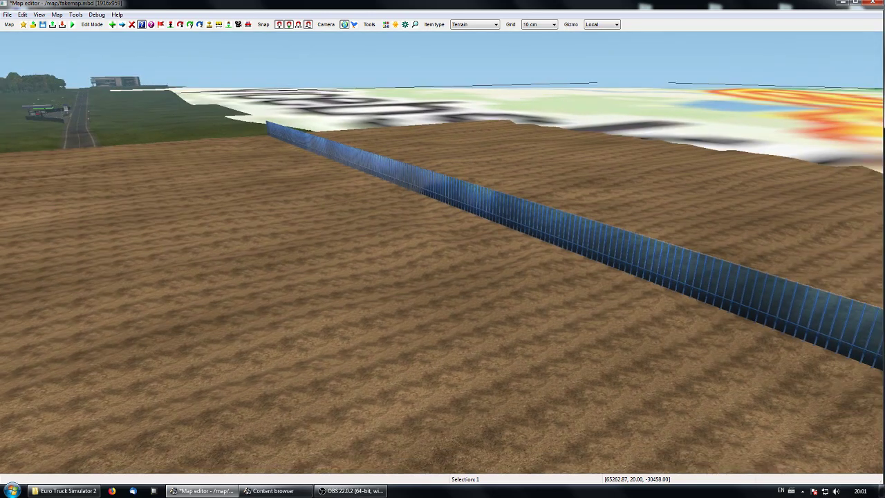
key("p")
right_click_drag(457, 255, 397, 284)
Step: Browse the terrain profile assets for the dirt terrain's left side in the content browser, and close it without choosing one
left_click(408, 264)
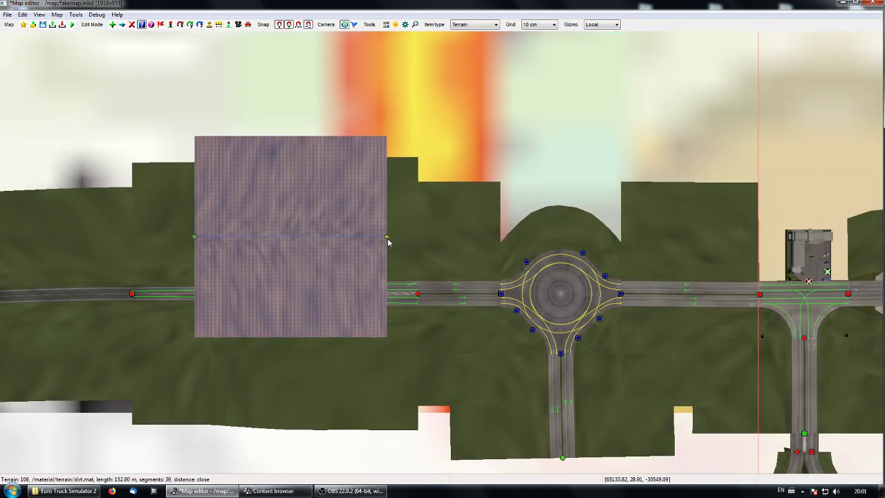
double_click(387, 241)
left_click(342, 228)
left_click(344, 234)
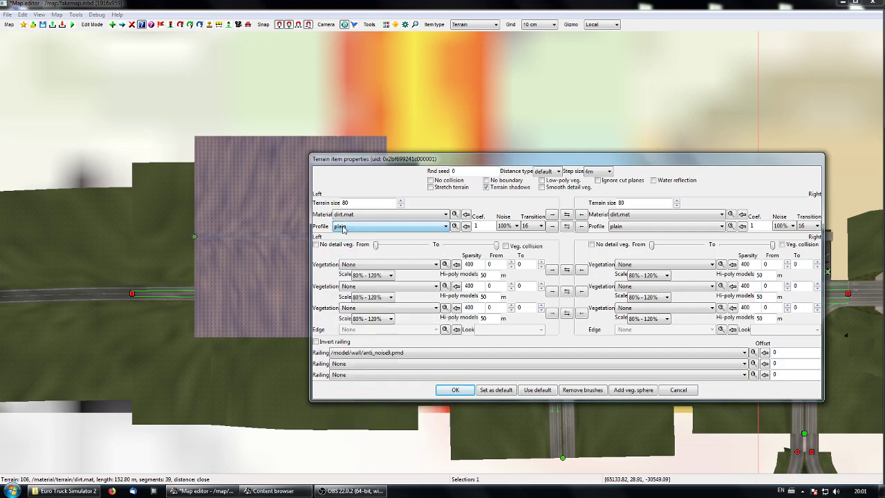
left_click(455, 226)
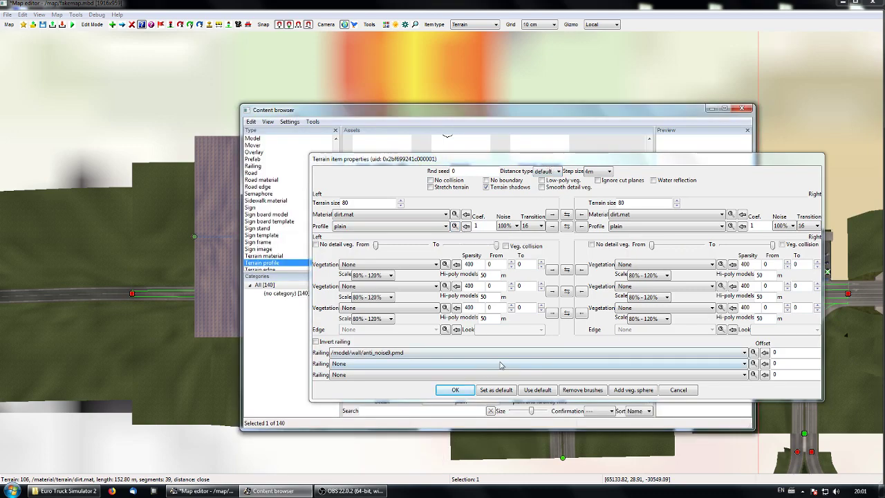
left_click(688, 392)
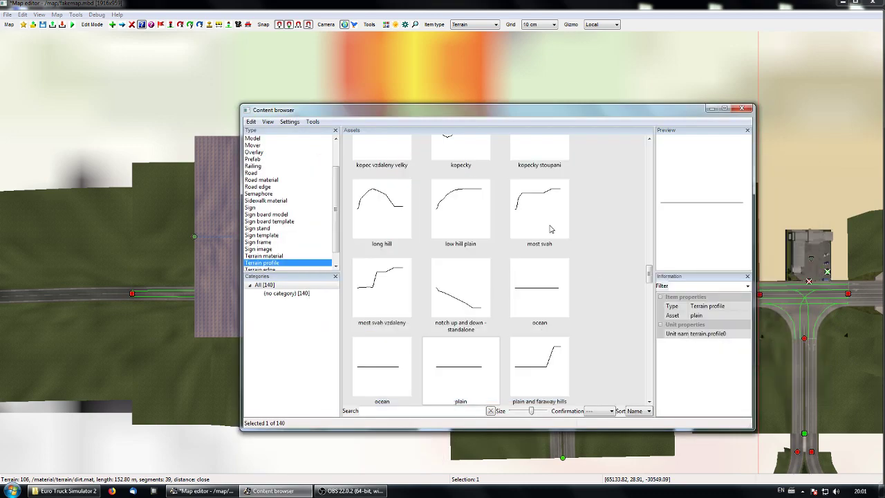
left_click_drag(650, 282, 649, 139)
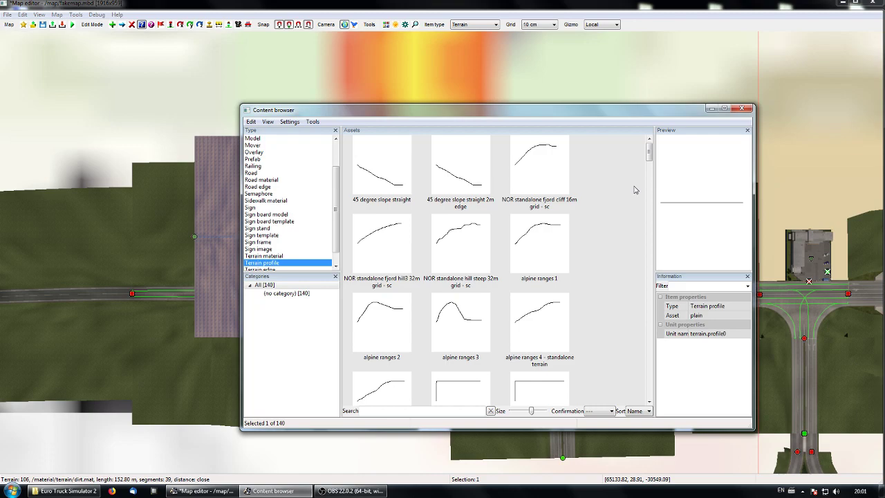
left_click_drag(650, 154, 650, 185)
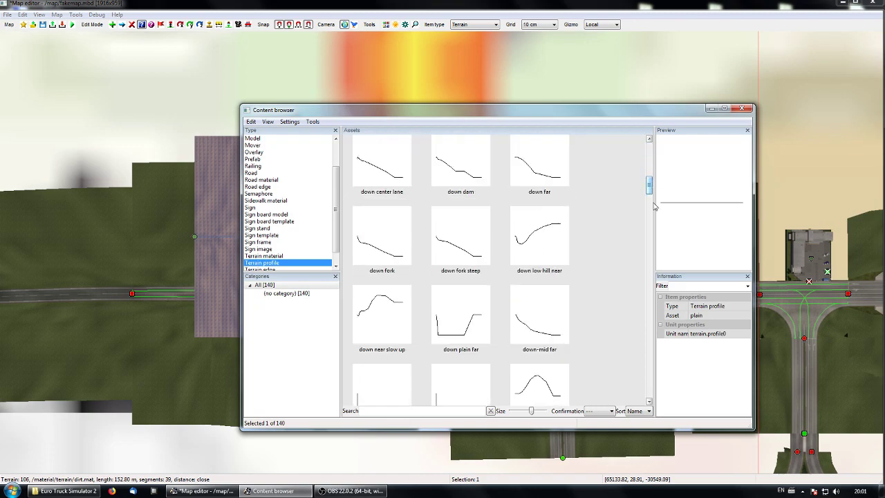
left_click(650, 242)
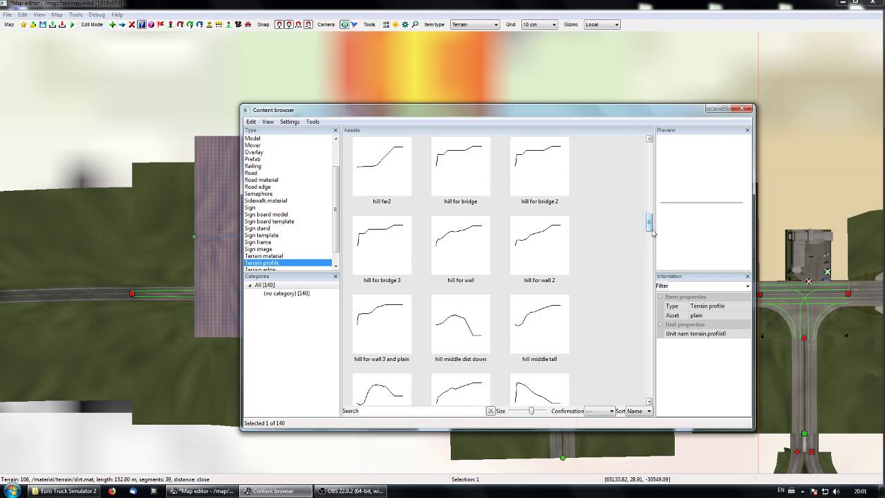
left_click(650, 270)
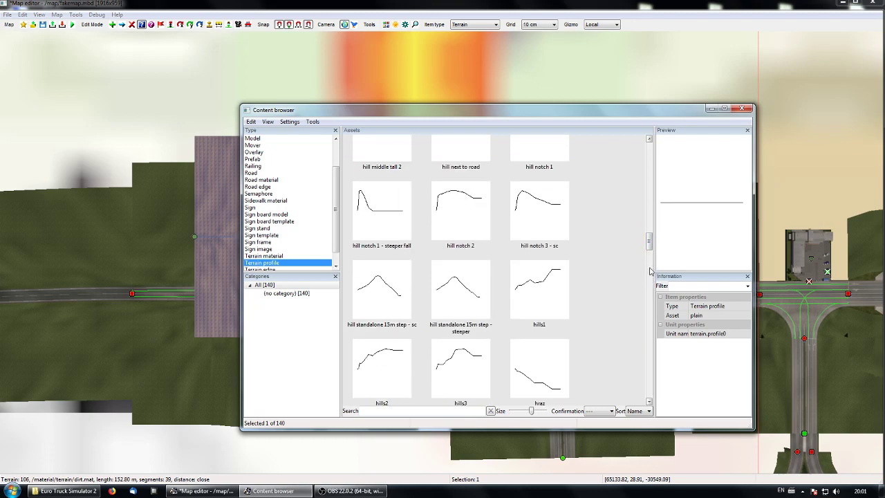
left_click(650, 292)
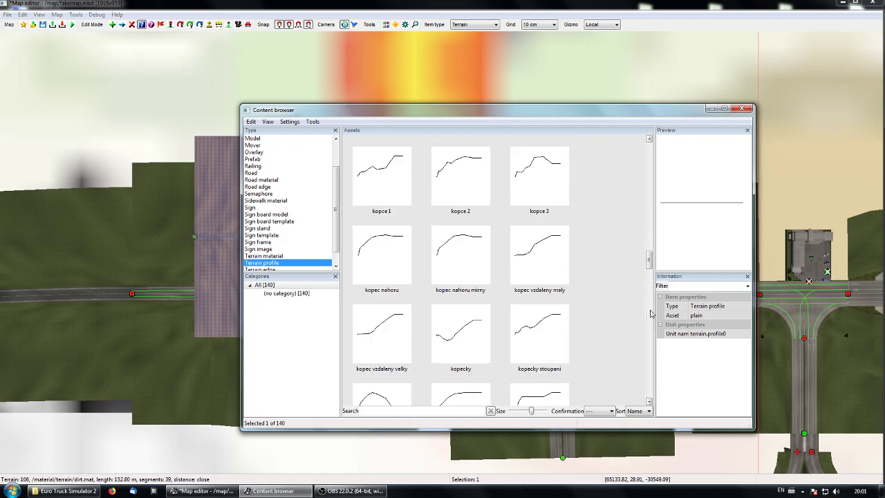
left_click(650, 314)
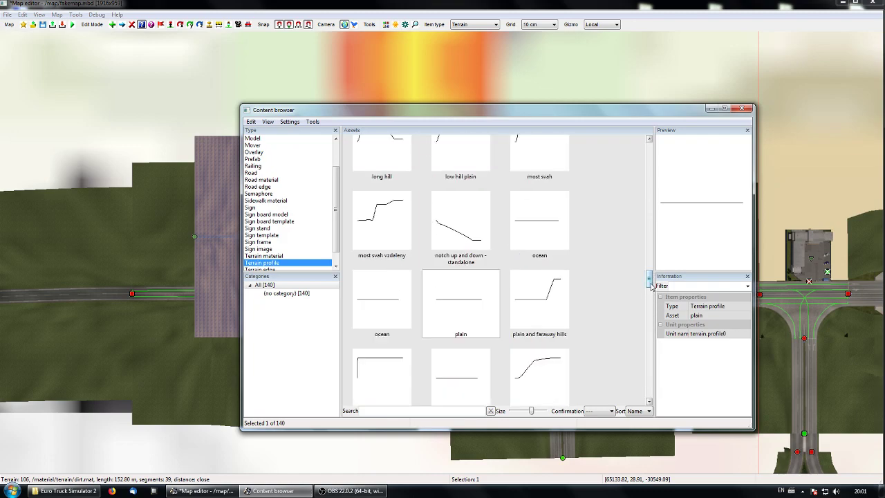
left_click(742, 109)
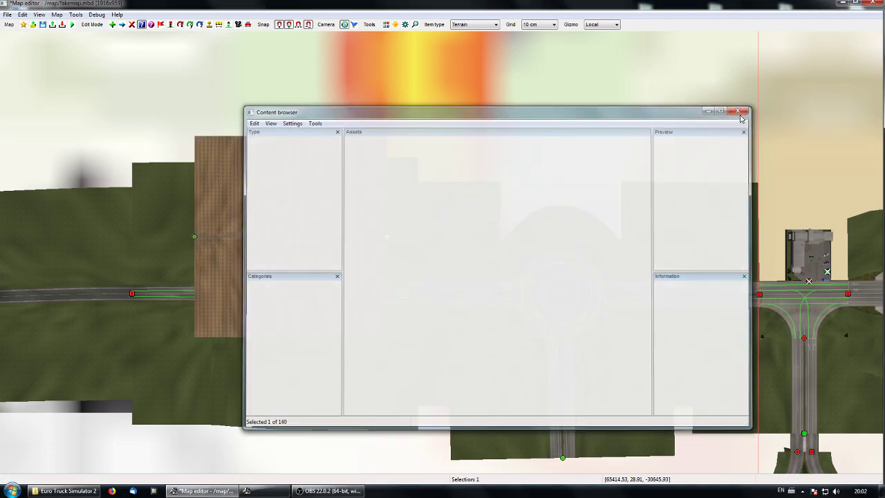
Step: Return to the map editor, open the dirt terrain item's properties and keep the dialog clear of the terrain strip
left_click(222, 493)
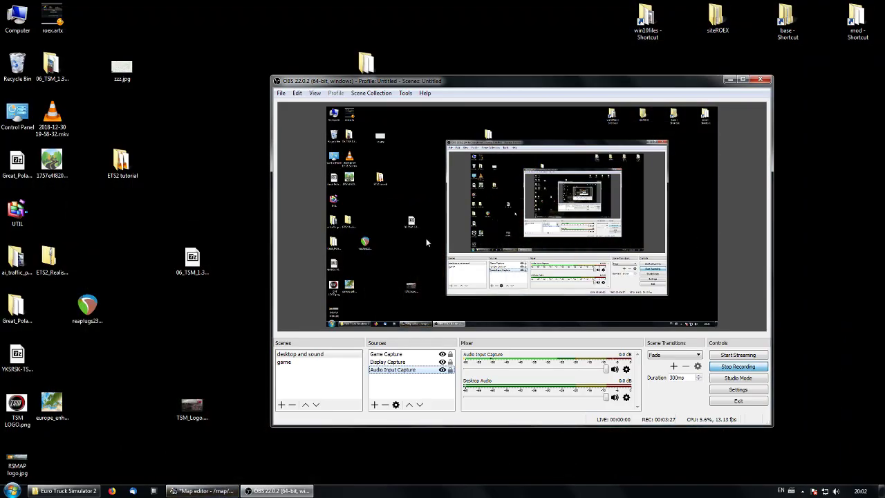
left_click(204, 491)
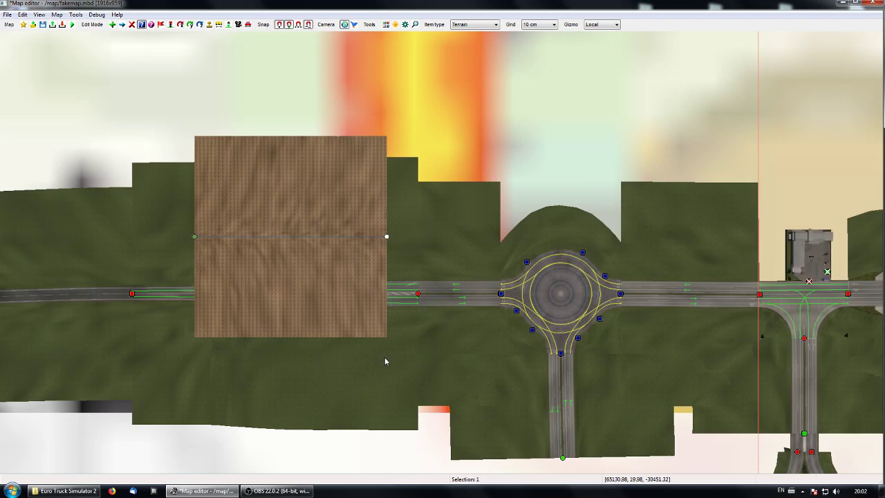
double_click(388, 238)
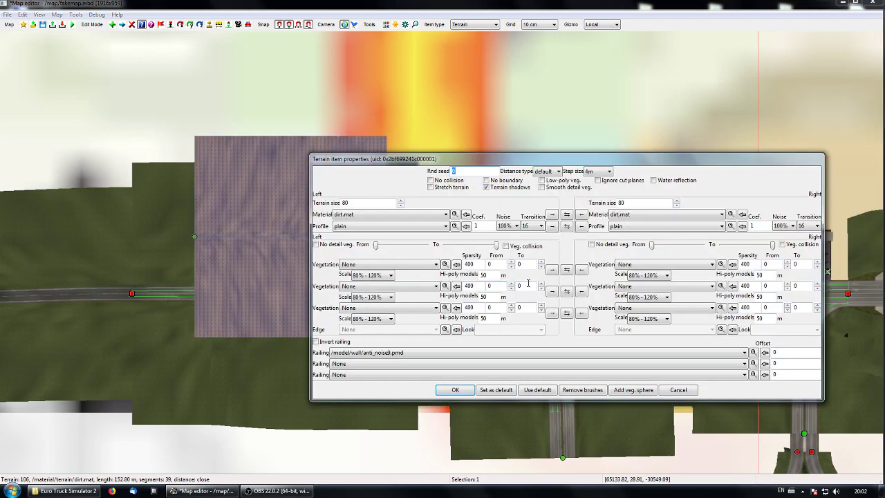
left_click_drag(404, 164, 343, 175)
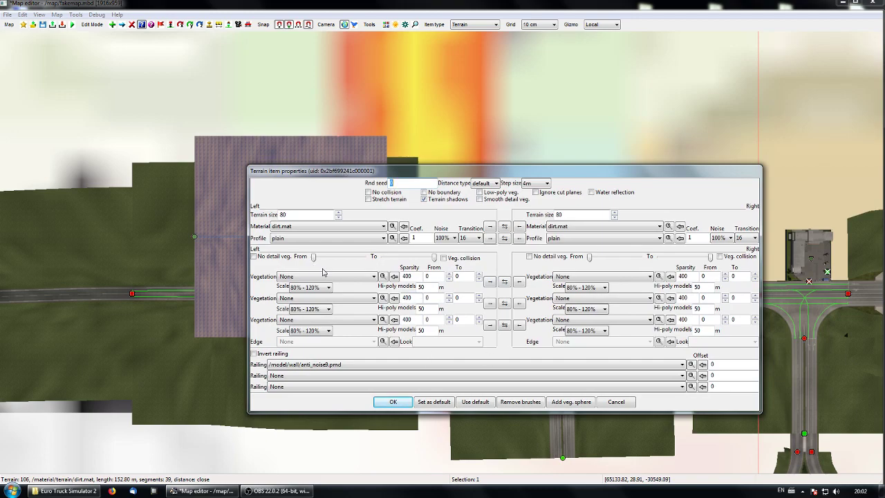
left_click_drag(403, 170, 485, 169)
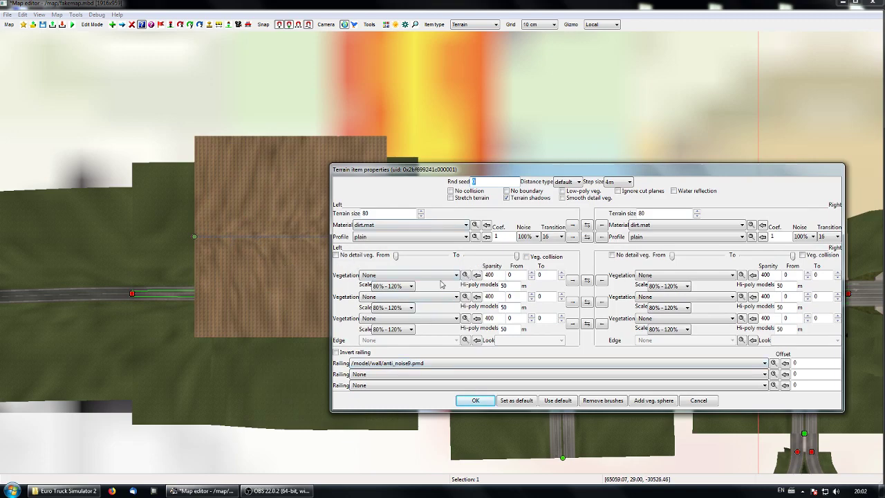
left_click_drag(370, 174, 488, 166)
right_click_drag(377, 395, 336, 353)
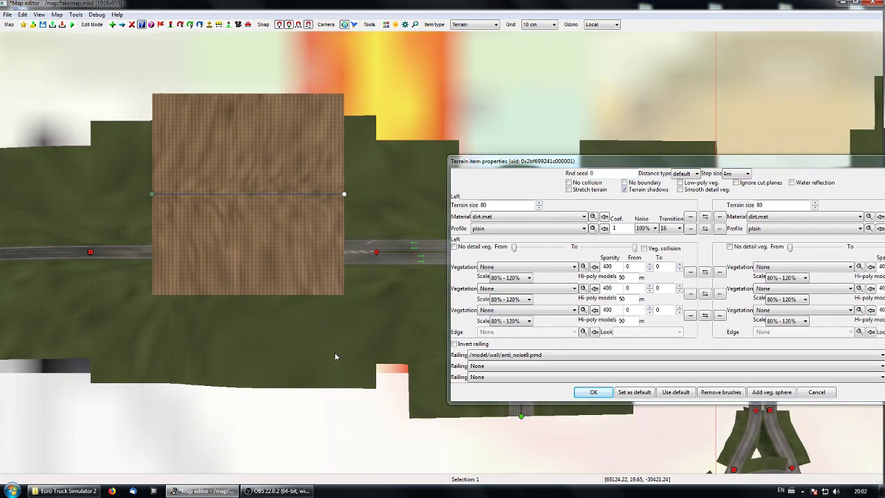
Step: Set the dirt terrain's left profile to "down" so that side slopes towards the road
key("p")
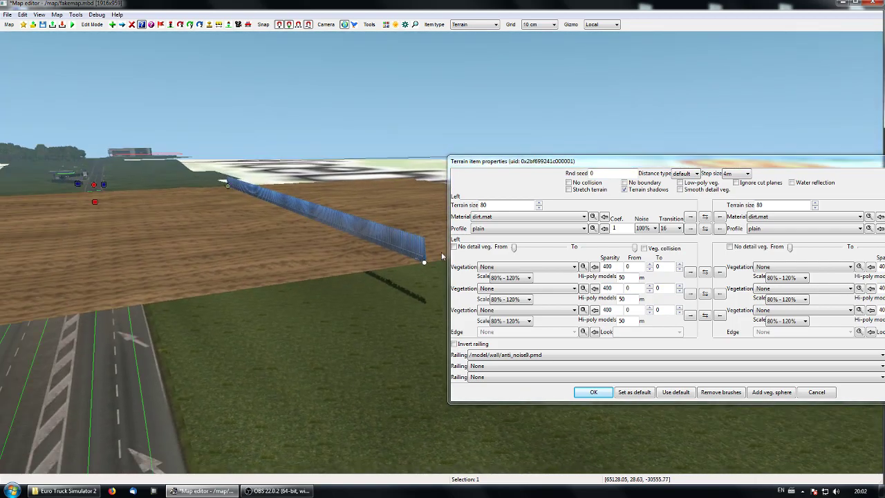
left_click_drag(627, 169, 592, 177)
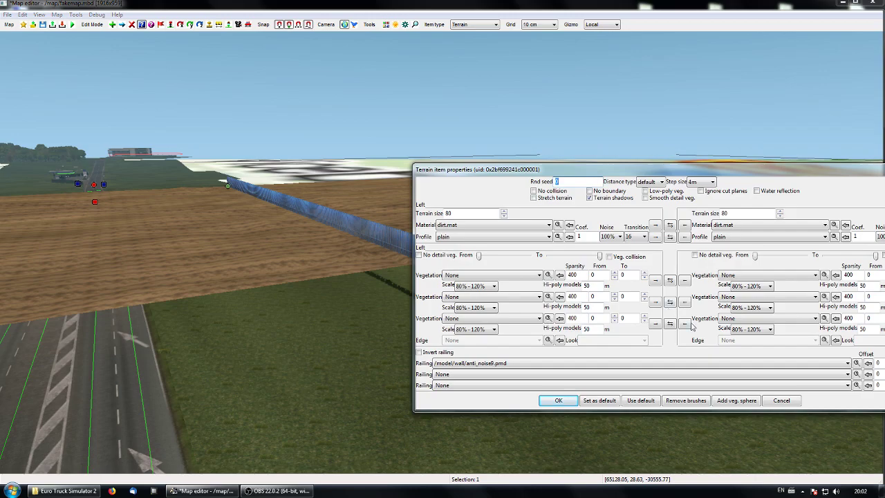
left_click_drag(675, 173, 659, 177)
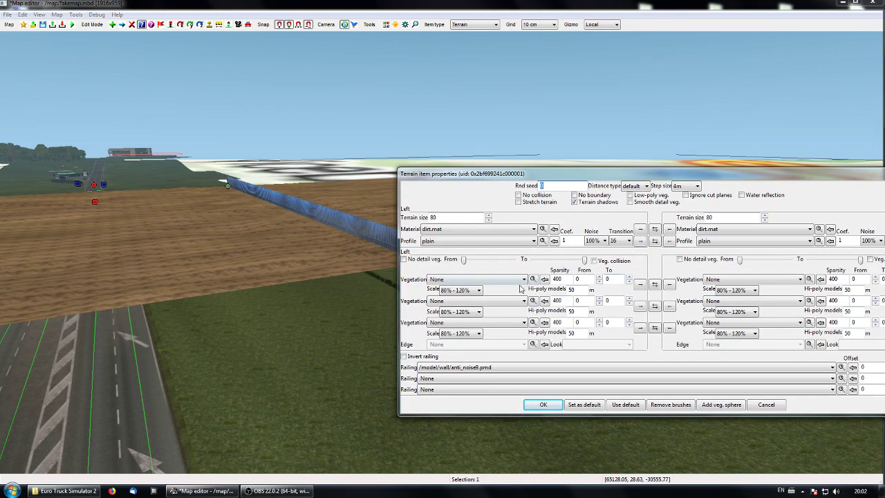
left_click_drag(462, 177, 527, 184)
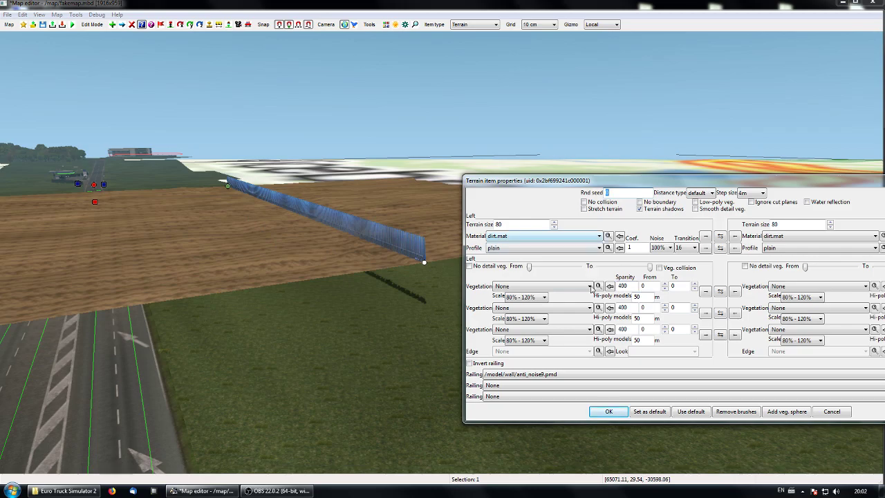
left_click(598, 248)
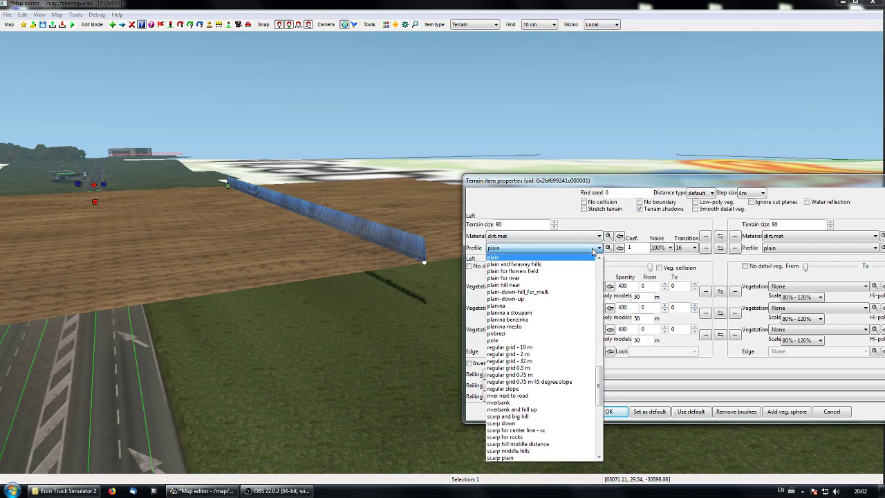
left_click_drag(601, 399, 597, 370)
key("d")
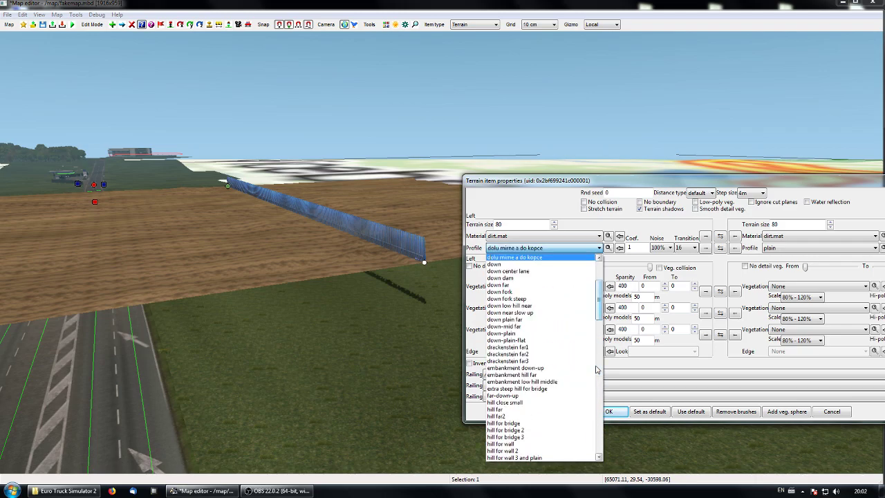
left_click(497, 267)
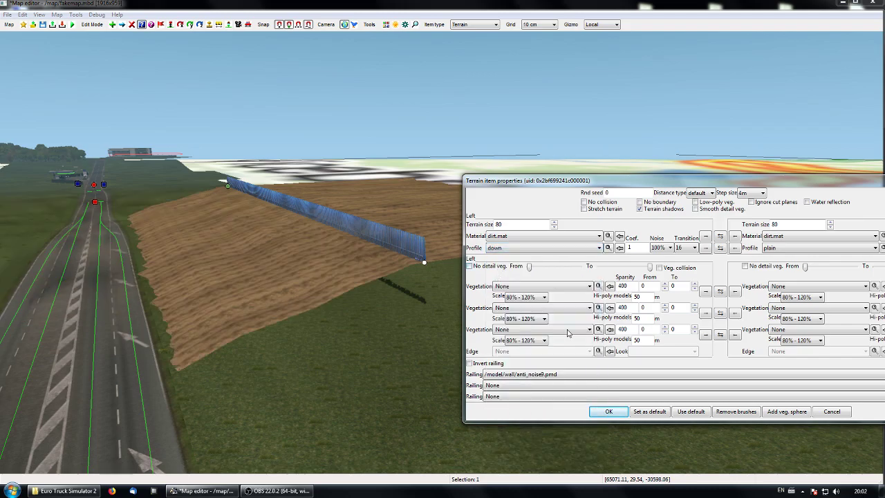
Step: Set the dirt terrain's right profile to hills1
left_click_drag(761, 183, 566, 205)
left_click(678, 271)
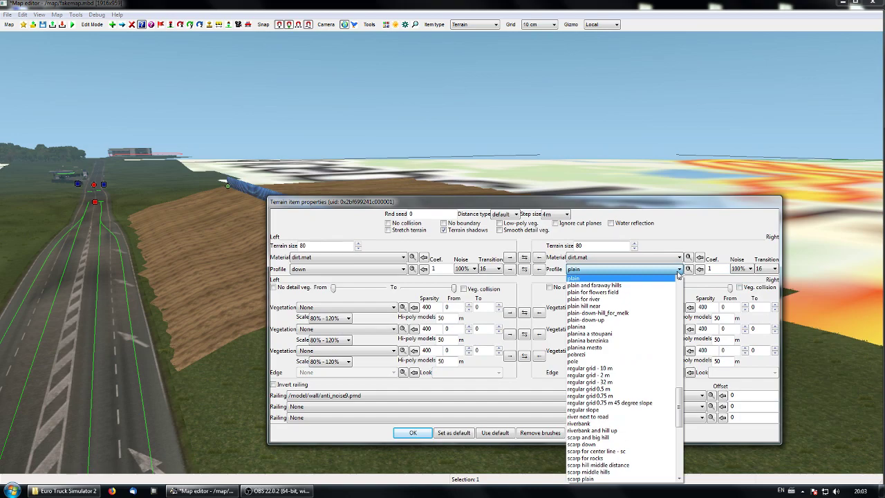
left_click(680, 332)
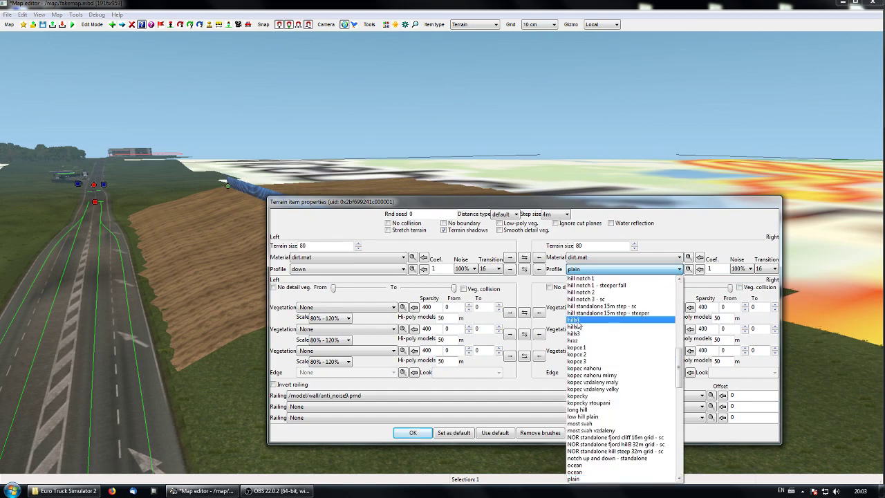
left_click(592, 320)
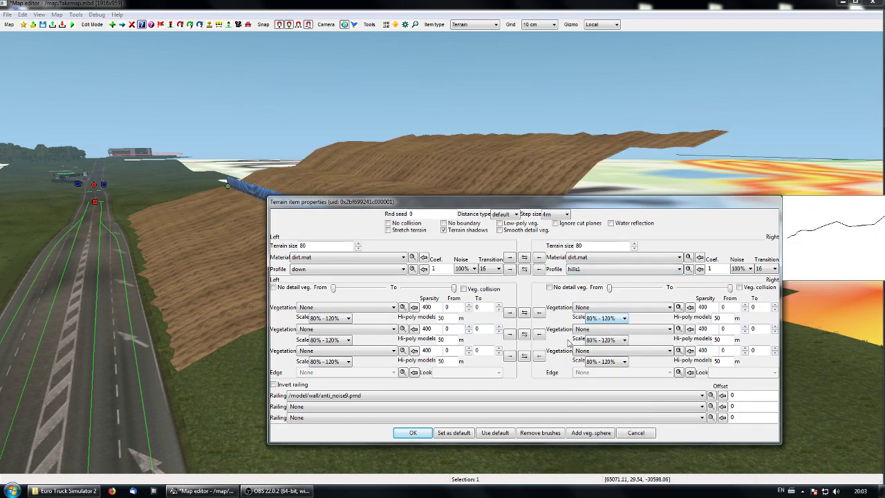
Step: Try coefficients 0.5 and 0.1 for the right profile, settle on 0.7 and apply the terrain properties
double_click(719, 269)
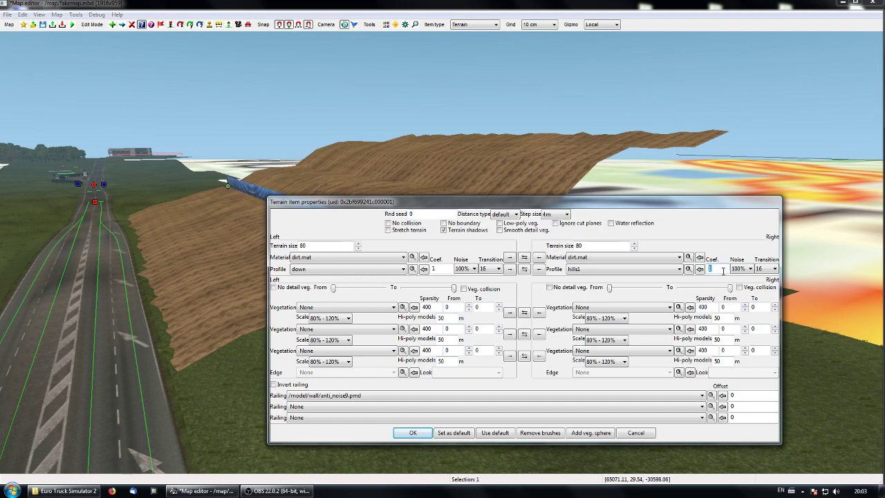
type("0.5")
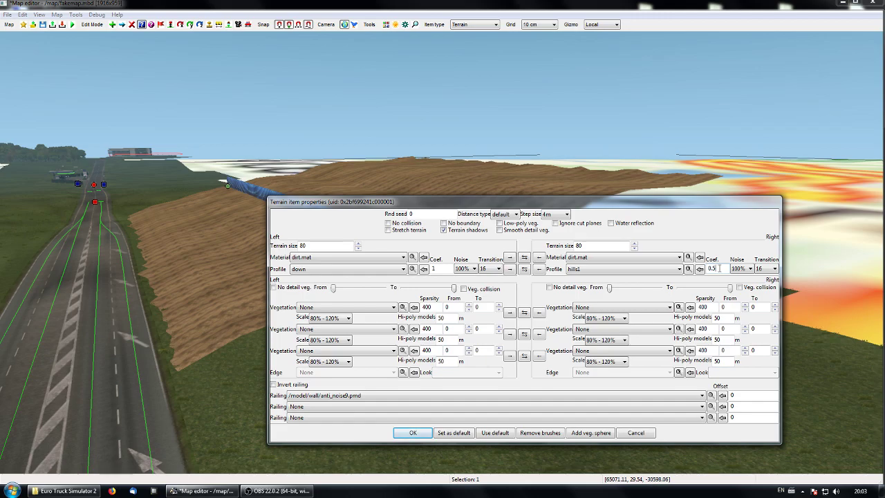
left_click_drag(557, 202, 380, 260)
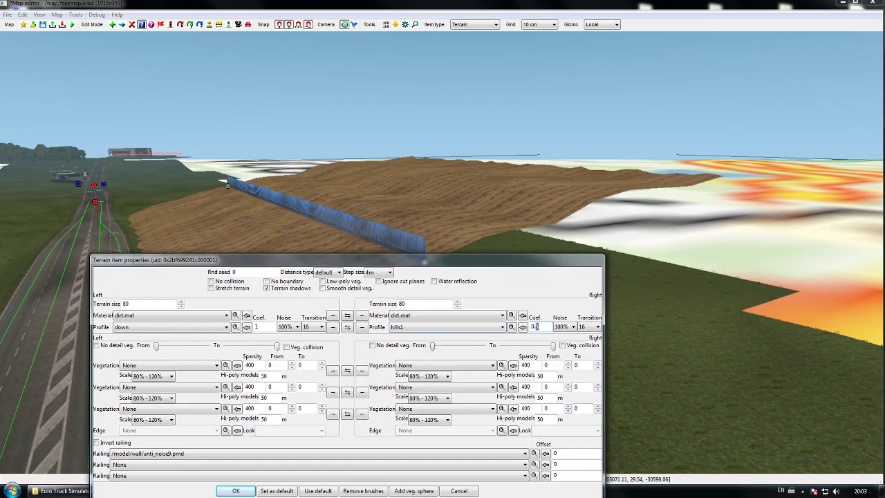
type("1")
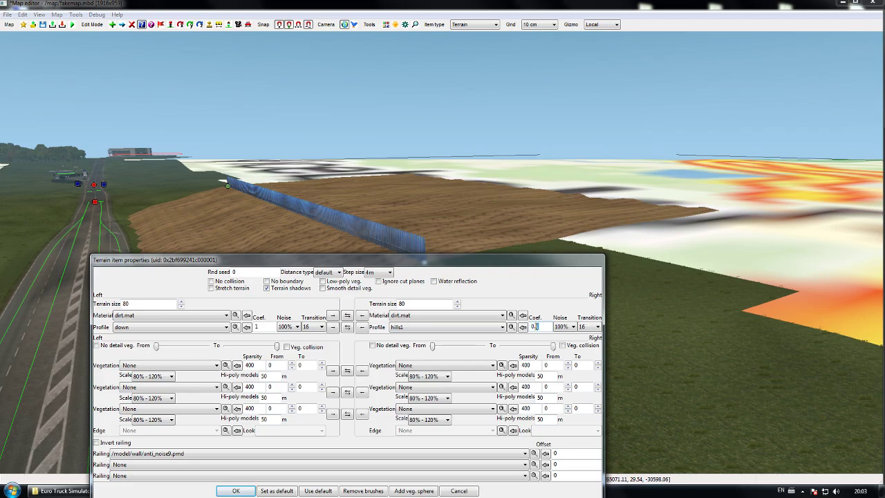
type("7")
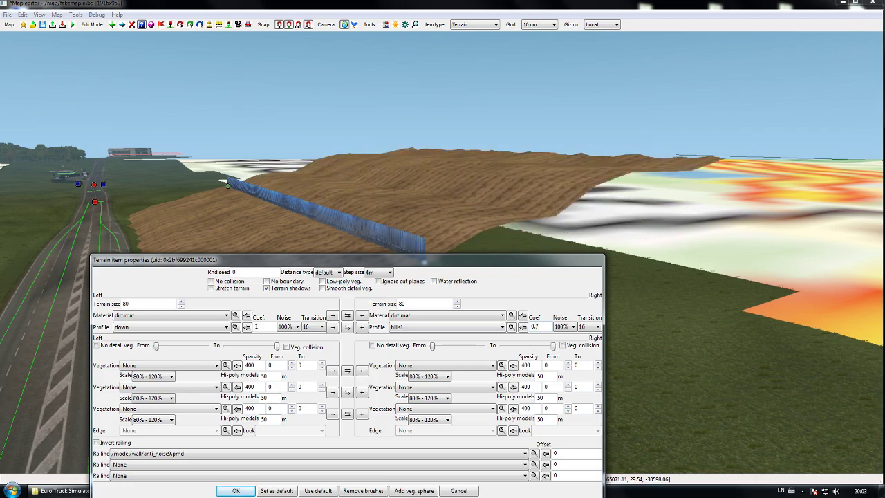
left_click(228, 491)
Step: Assign "balt - oaks & maples" as the terrain item's first left vegetation, extending it to 10
right_click_drag(378, 416, 441, 251)
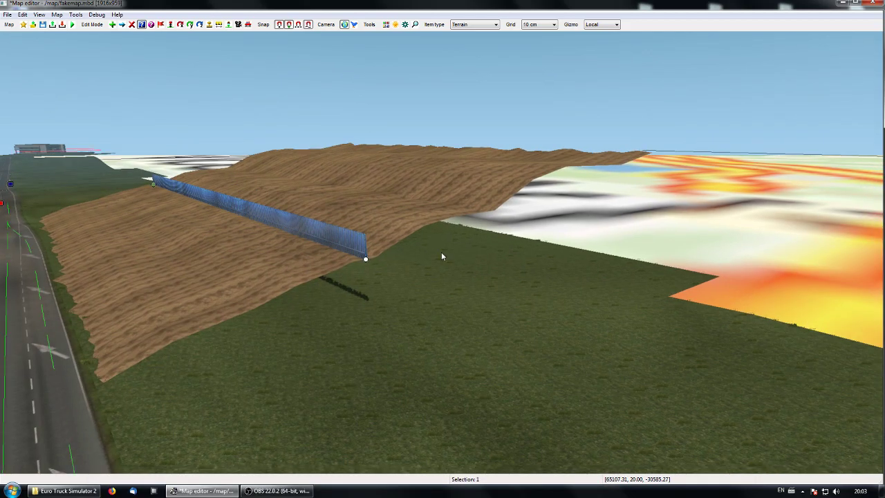
double_click(370, 259)
left_click(207, 366)
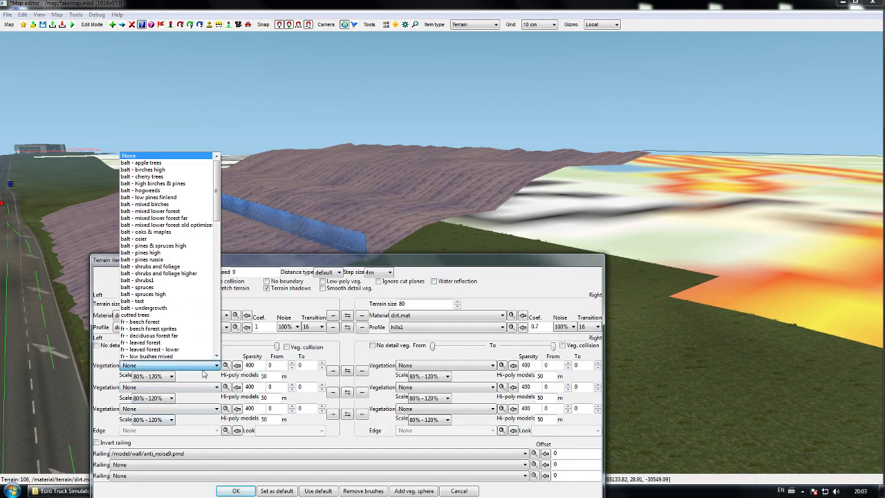
left_click(173, 233)
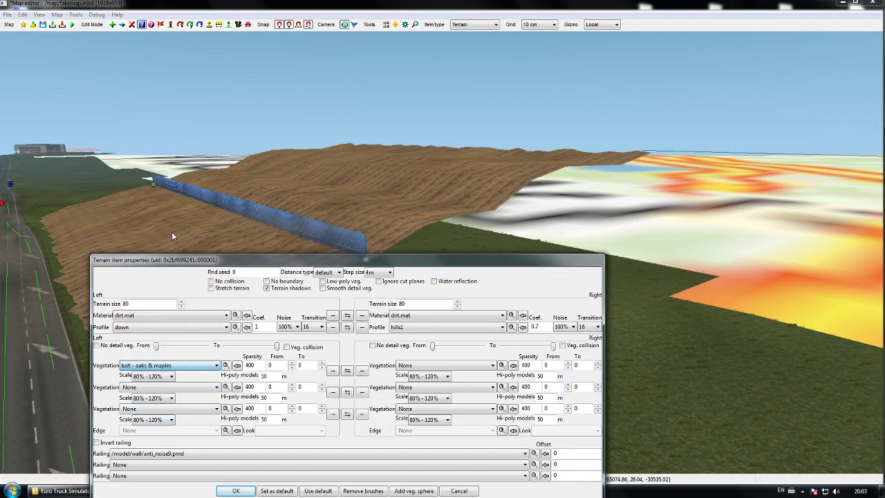
double_click(305, 367)
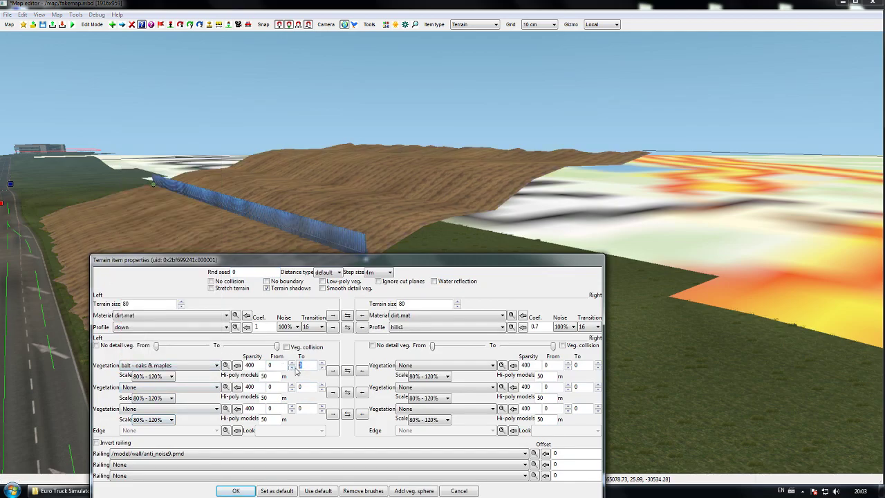
type("10")
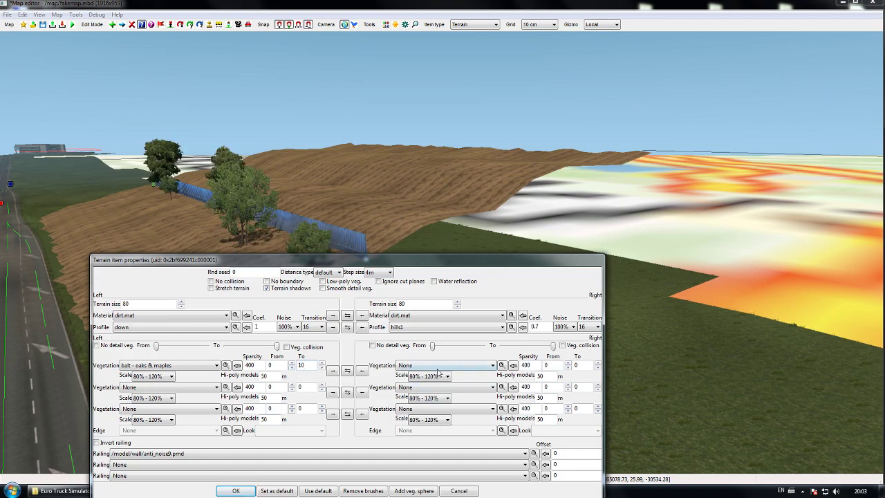
Step: Copy the first left vegetation settings to the right side, extend the right vegetation to 80 and apply the properties
left_click(333, 370)
double_click(578, 366)
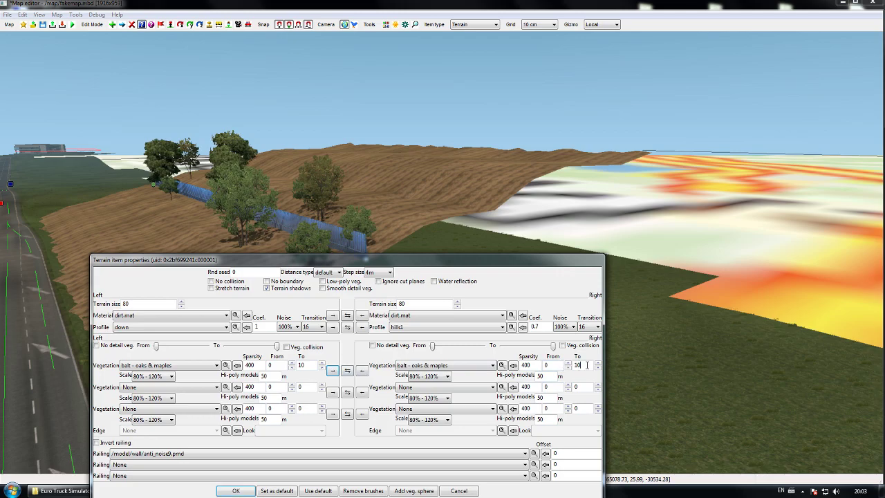
type("80")
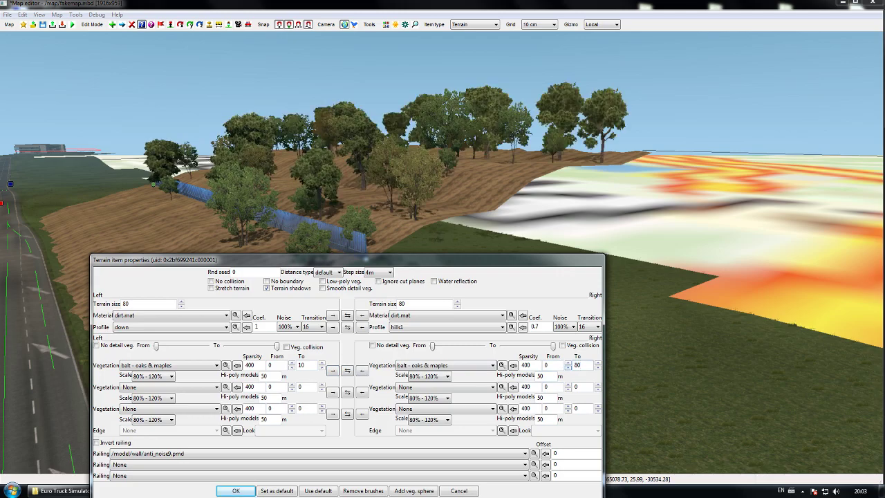
left_click(237, 490)
Step: Inspect the wooded dirt slope and its wall from the road in the perspective view, and clear the node selection
mouse_move(240, 491)
key("p")
Step: Check the terrain item's layout in the top view and examine its slope, wall and trees from above the road
key("p")
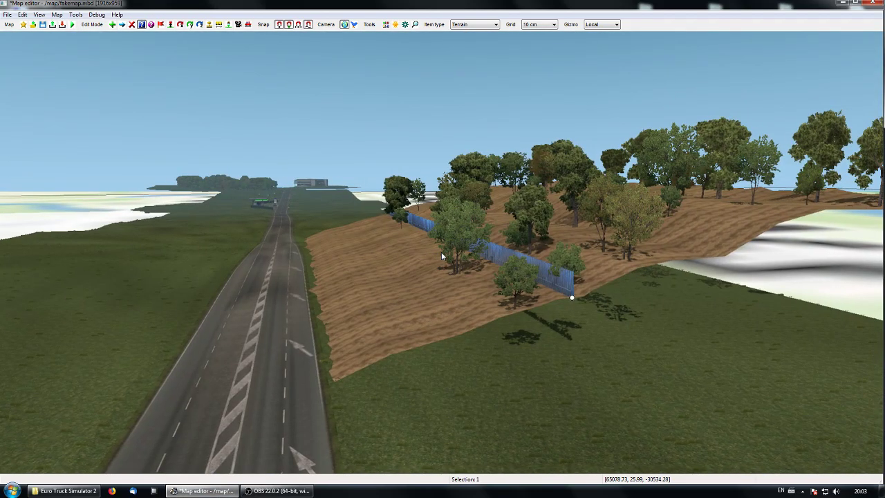
key("Up")
middle_click_drag(441, 256, 442, 257)
right_click(463, 356)
key("p")
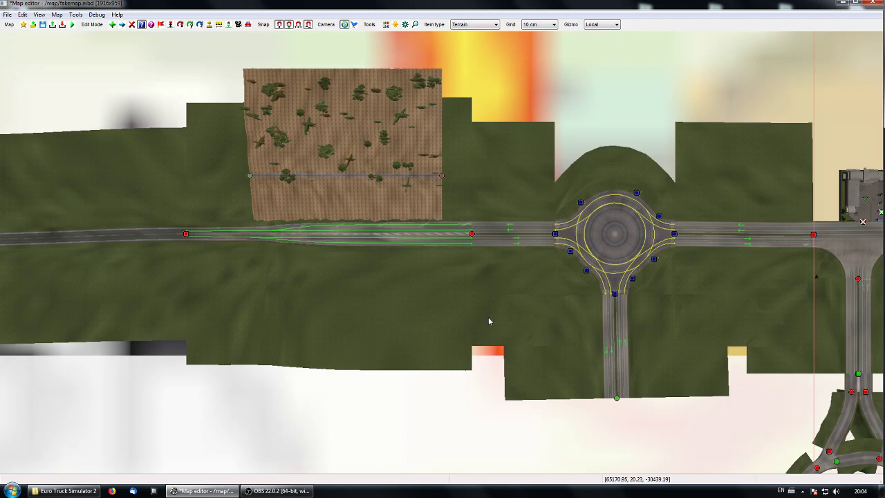
middle_click_drag(488, 311, 493, 355)
middle_click_drag(492, 215, 487, 240)
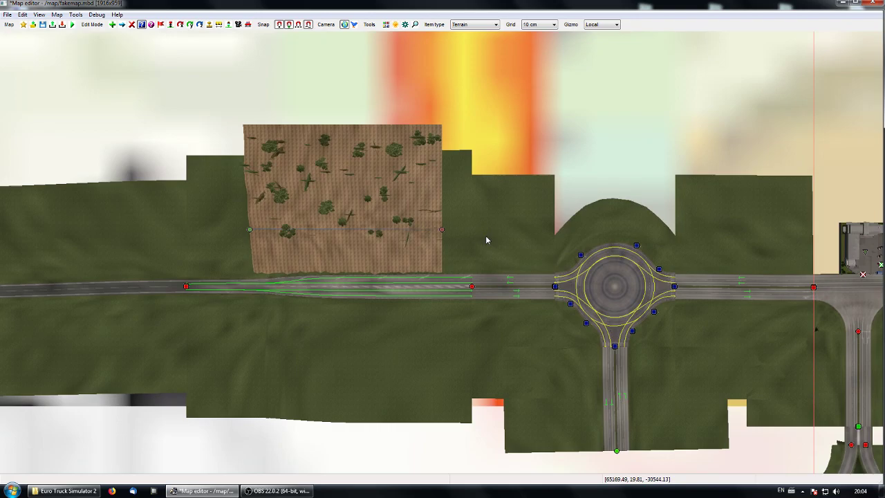
mouse_move(443, 340)
middle_mouse_down()
mouse_move(501, 341)
mouse_move(458, 332)
middle_mouse_up()
key("space")
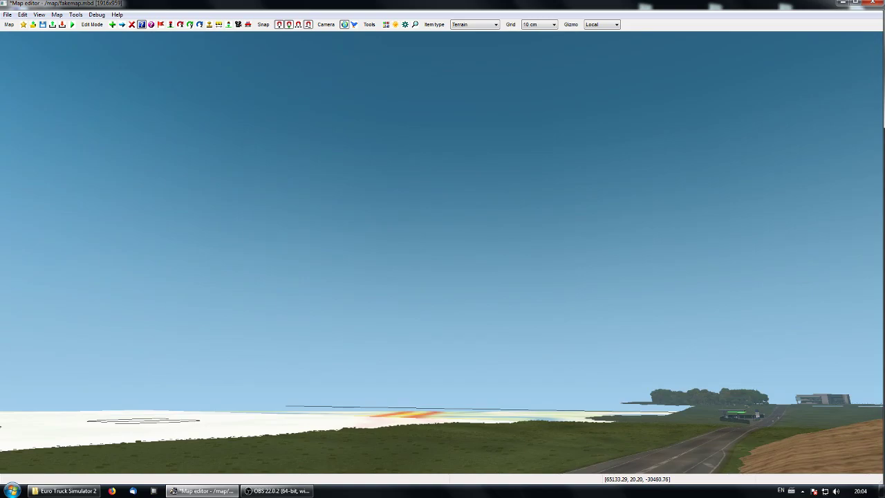
key("KP_9")
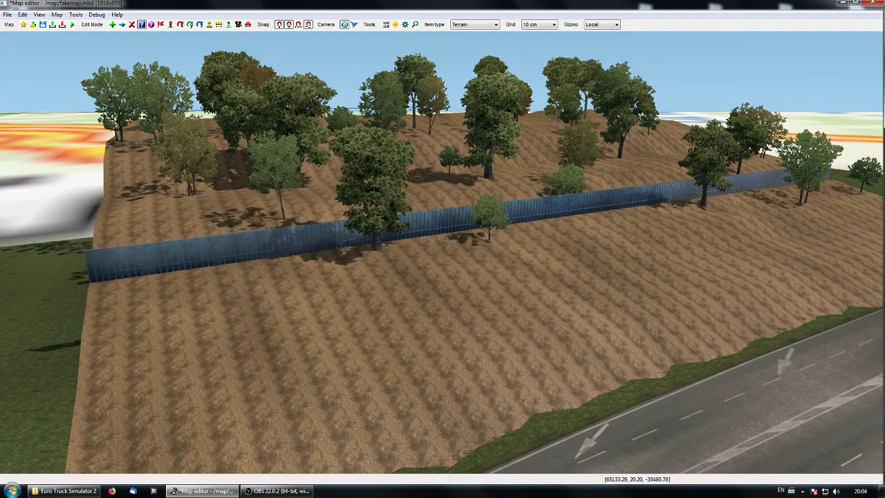
middle_click_drag(441, 252, 516, 263)
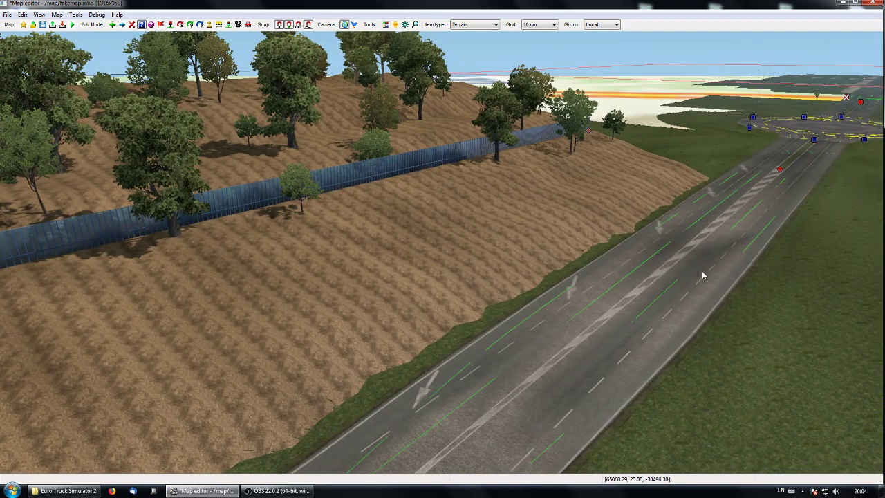
middle_click_drag(698, 282, 442, 256)
middle_click_drag(419, 288, 441, 253)
middle_click_drag(309, 299, 545, 282)
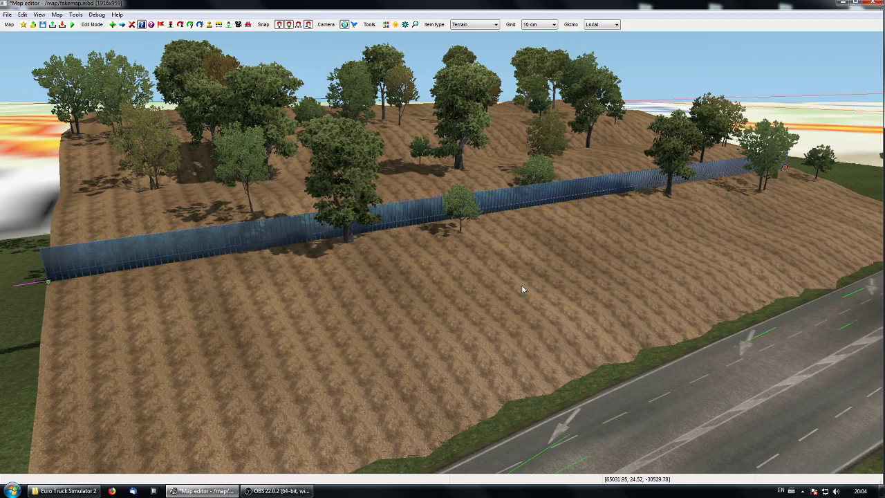
Step: Lengthen the terrain item by moving its end node away from the roundabout along the wall's line by about 40 m
middle_click_drag(239, 253, 337, 246)
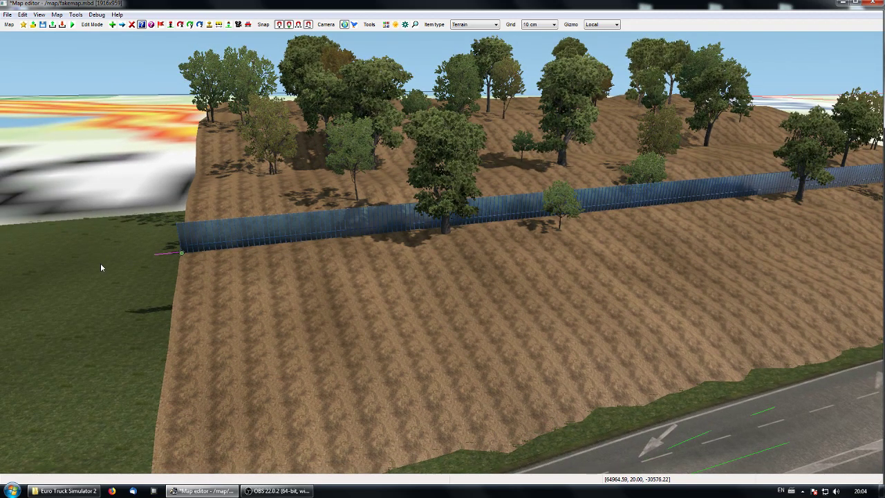
key("m")
left_click(180, 253)
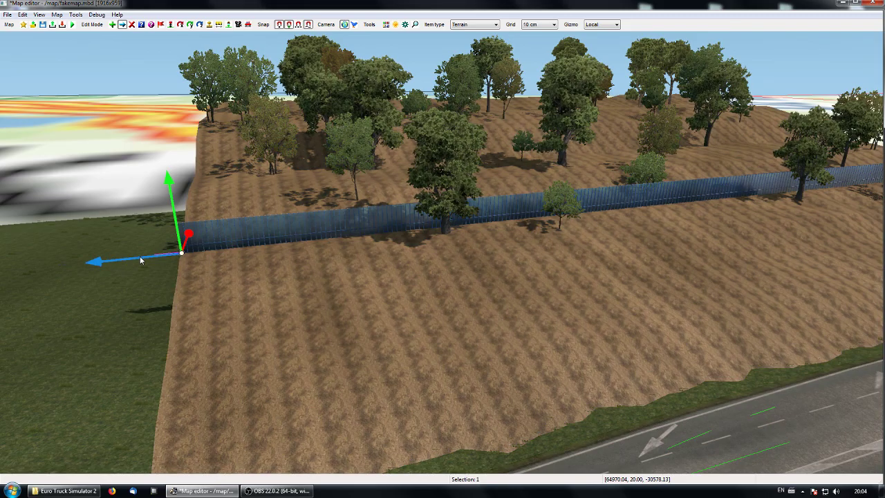
left_click_drag(142, 259, 2, 269)
middle_click_drag(43, 276, 462, 223)
left_click_drag(425, 179, 279, 161)
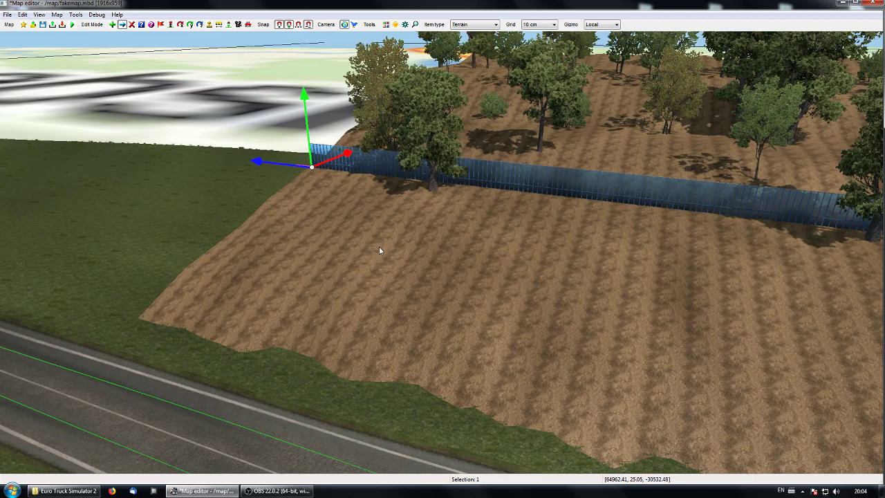
Step: Move the same end node freely outward and down onto the grass, to a height of 20
middle_click_drag(372, 246, 311, 246)
key("p")
key("p")
middle_click_drag(441, 252, 733, 318)
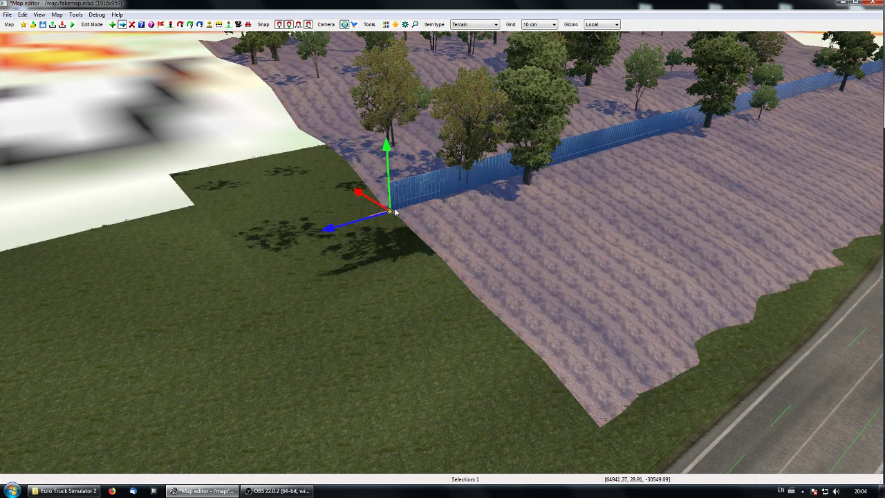
left_click(391, 357)
left_click_drag(388, 217, 313, 288)
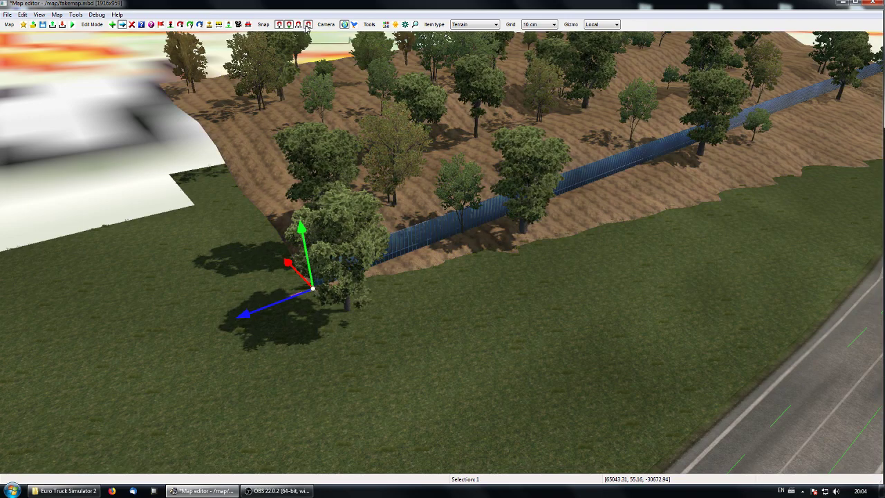
Step: Lower the terrain item's node at the roundabout end onto the grass, to a height of 20
middle_click_drag(423, 308, 441, 249)
left_click_drag(439, 149, 442, 163)
middle_click_drag(464, 245, 485, 250)
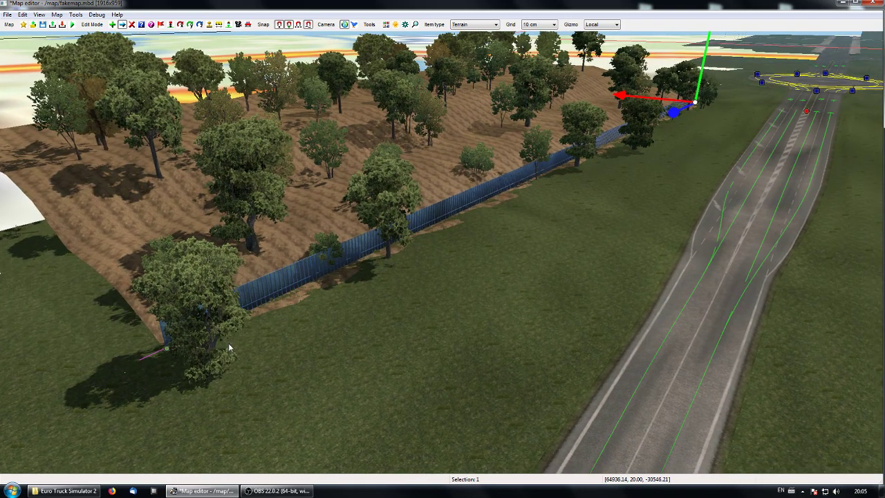
Step: Check the position values of both terrain end nodes in their node properties
left_click(168, 351, "ctrl")
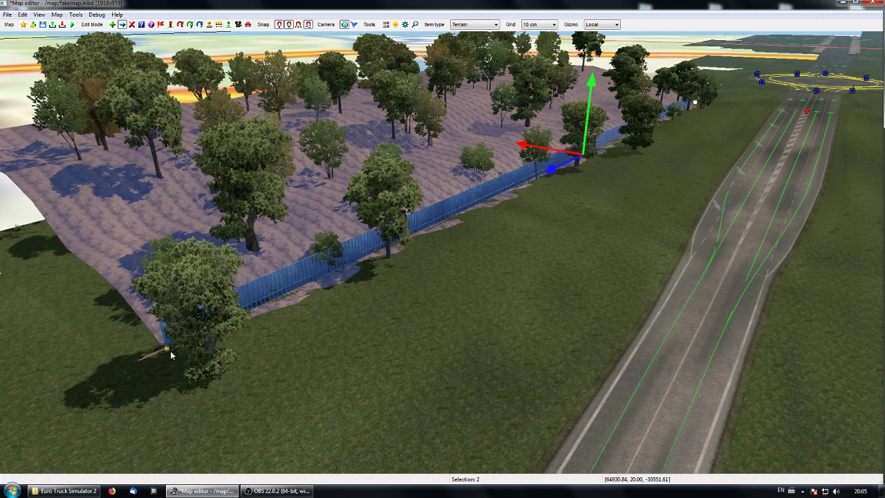
left_click(673, 210)
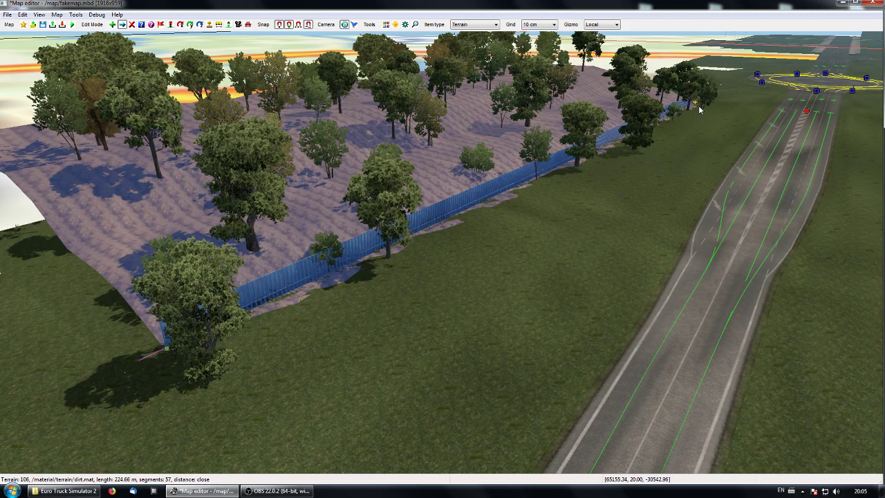
key("p")
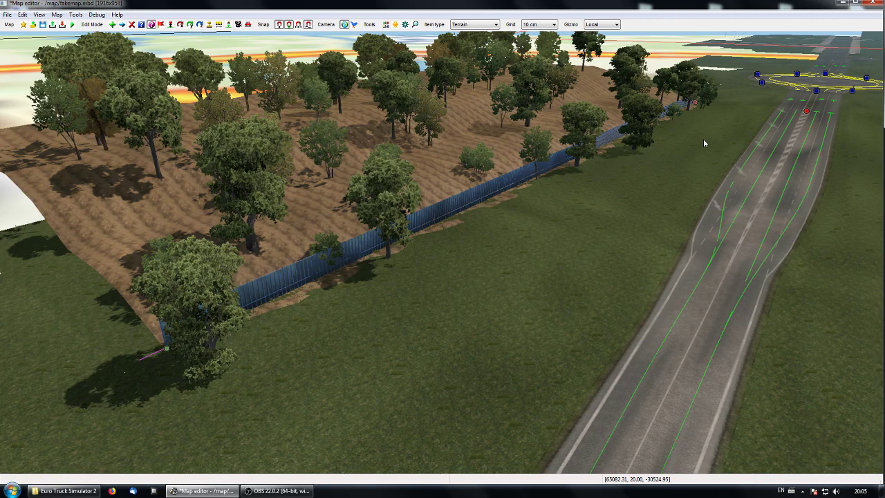
left_click(152, 25)
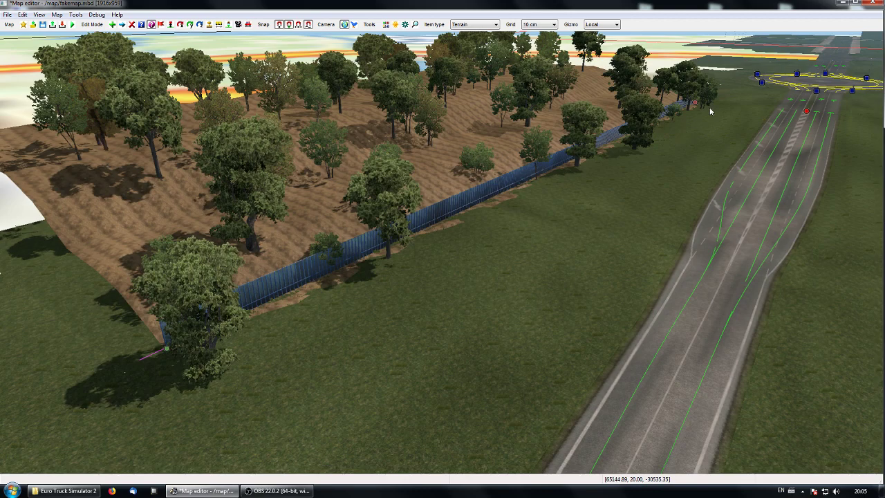
left_click(580, 188)
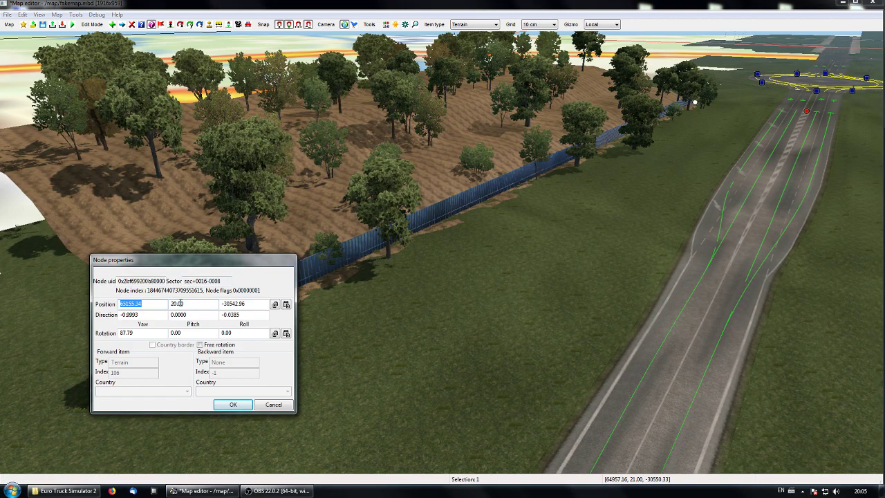
left_click(233, 405)
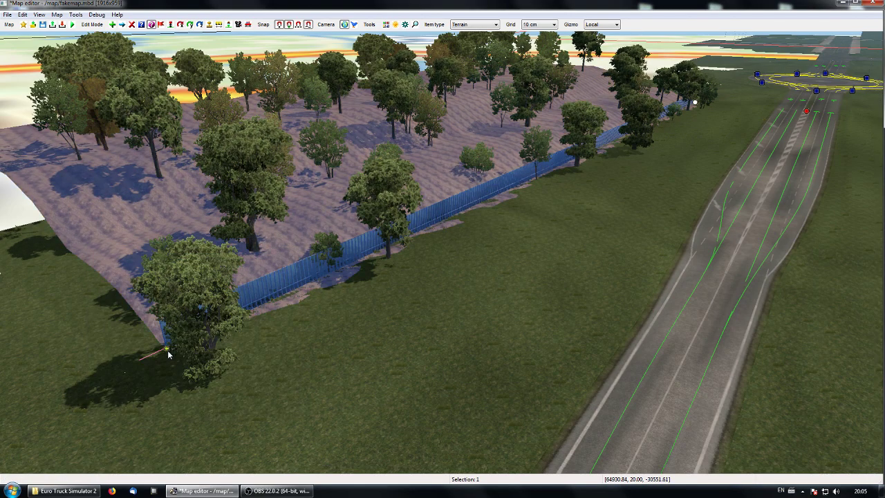
left_click(168, 352)
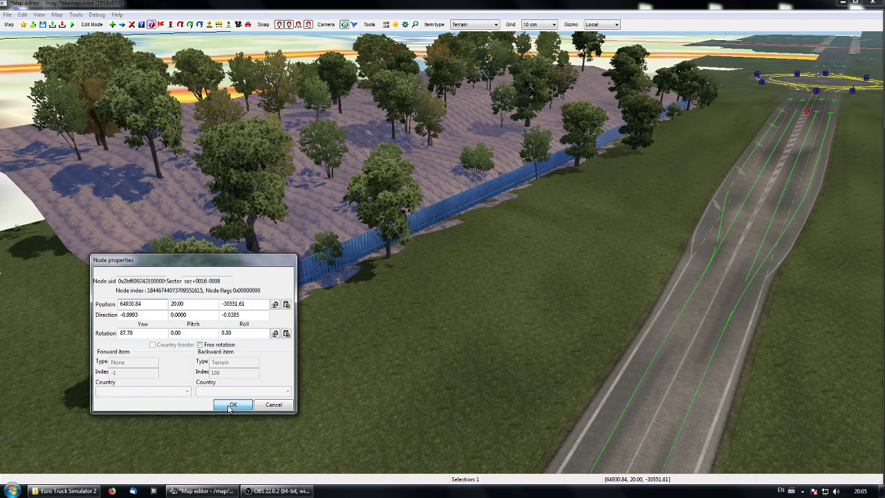
left_click(231, 406)
Step: Select both end nodes, raise them together above the grass and shift them away from the road, then clear the selection
left_click(695, 102, "ctrl")
key("m")
left_click_drag(590, 110, 598, 86)
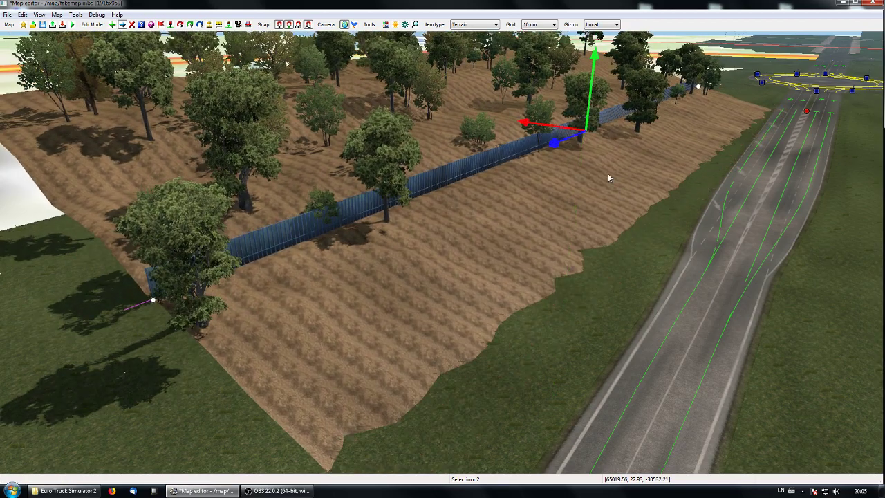
left_click_drag(545, 124, 438, 98)
left_click(515, 257)
Step: Look over the roads, junctions and company buildings beyond the roundabout and come back towards the wooded slope
key("p")
key("p")
key("Up")
right_click_drag(510, 261, 522, 231)
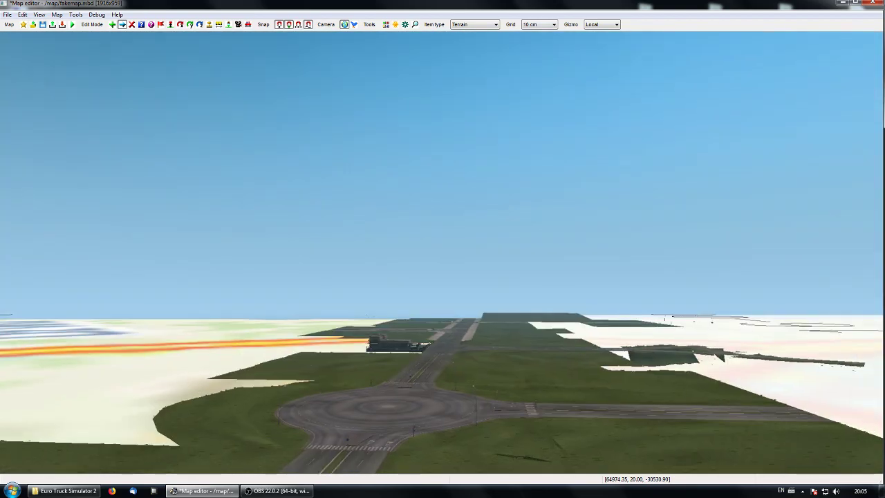
key("Up")
key("Up")
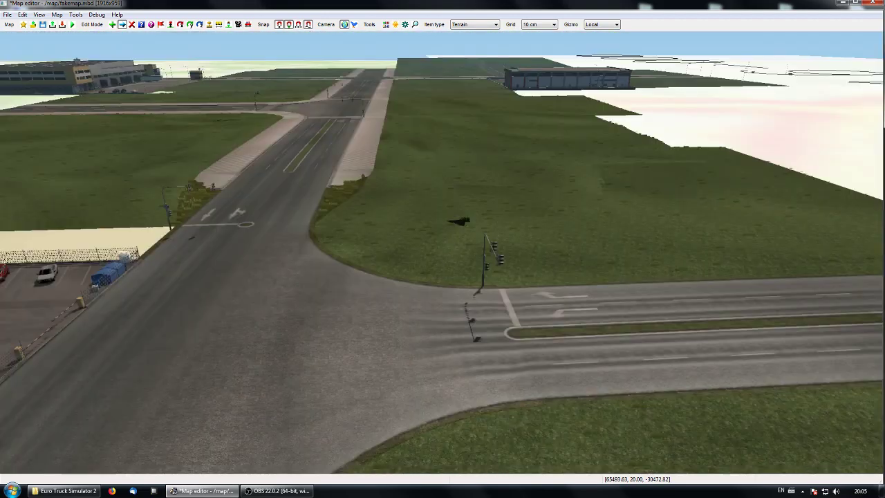
key("Up")
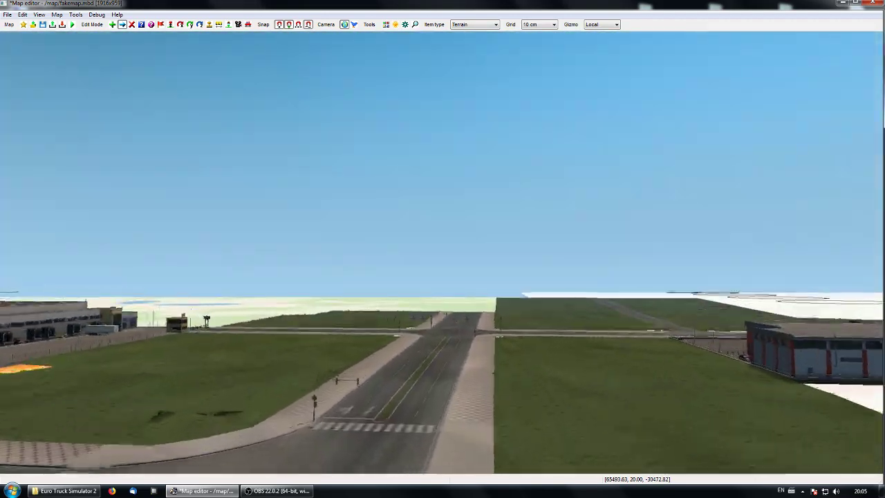
right_click_drag(443, 252, 224, 301)
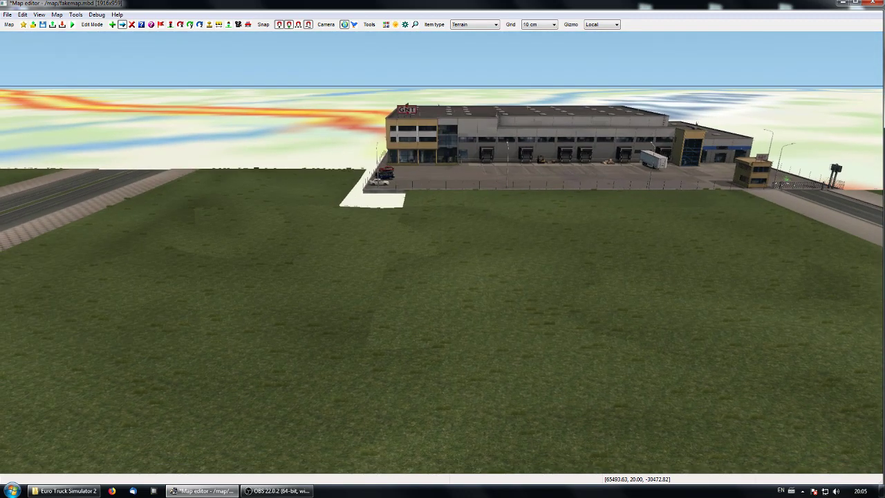
right_click_drag(443, 251, 276, 297)
key("Up")
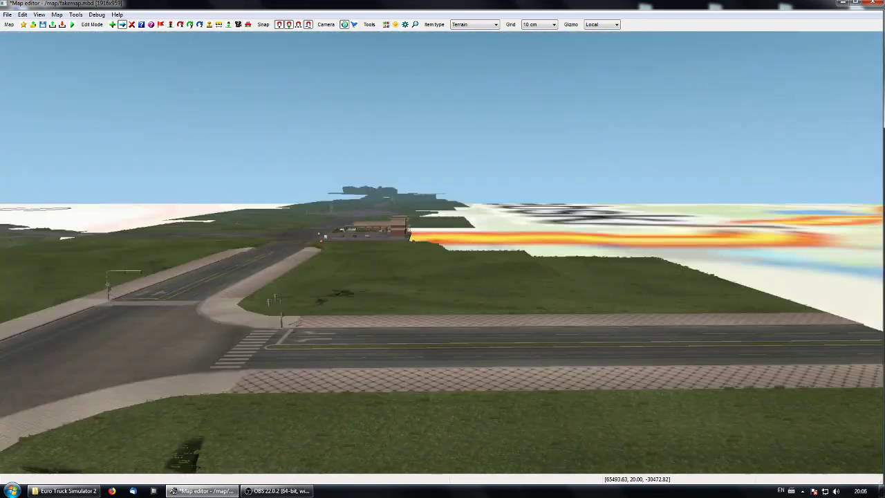
right_click_drag(443, 252, 339, 194)
right_click_drag(443, 251, 280, 284)
key("Up")
key("Up")
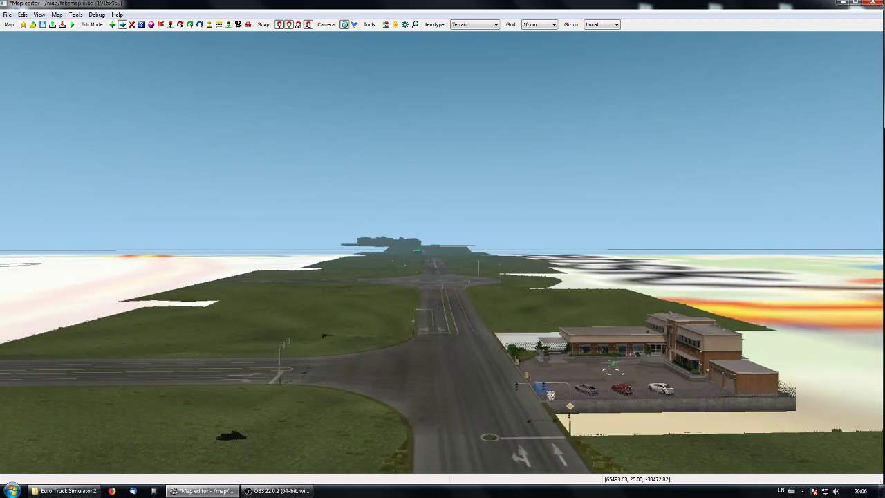
Step: Create a second terrain item about 28 m long on the grass across the road from the wooded slope
key("Up")
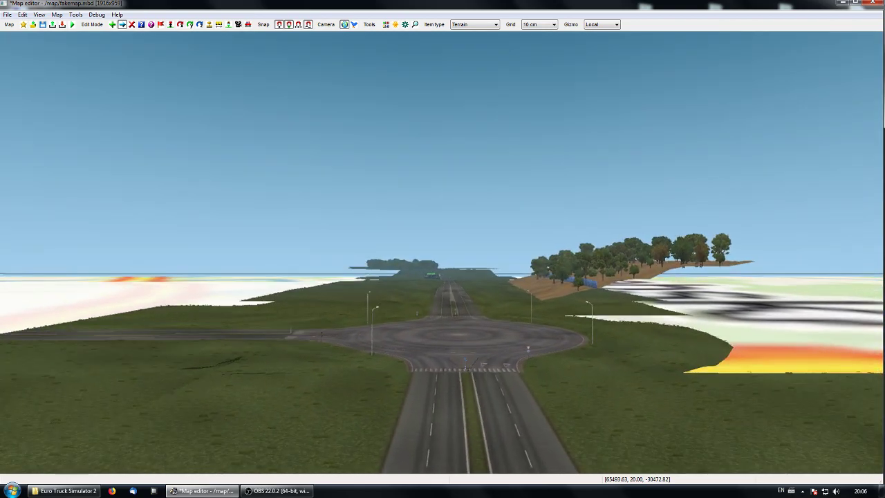
key("Up")
right_click_drag(442, 251, 401, 296)
right_click_drag(443, 252, 498, 254)
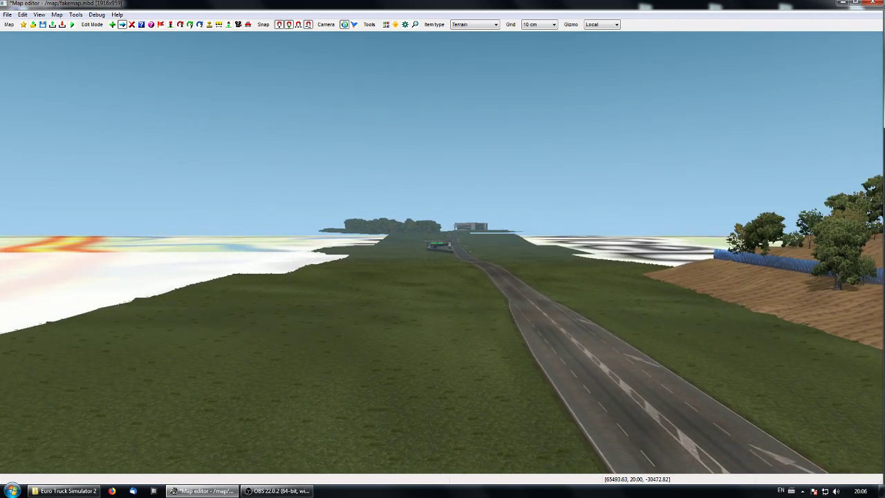
right_click_drag(443, 252, 411, 418)
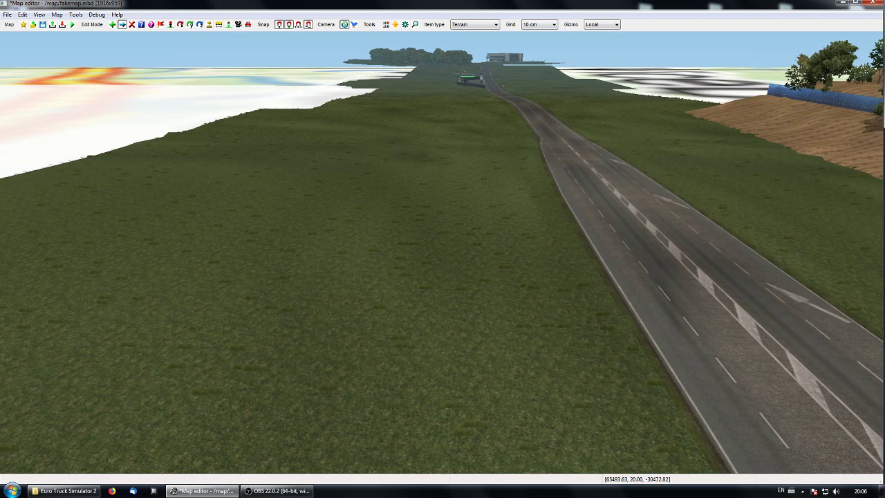
right_click_drag(442, 252, 619, 211)
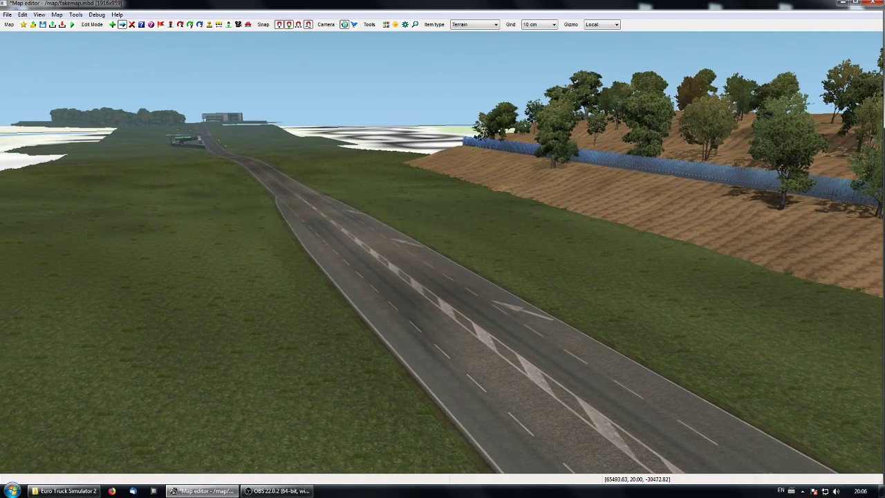
right_click_drag(443, 252, 731, 265)
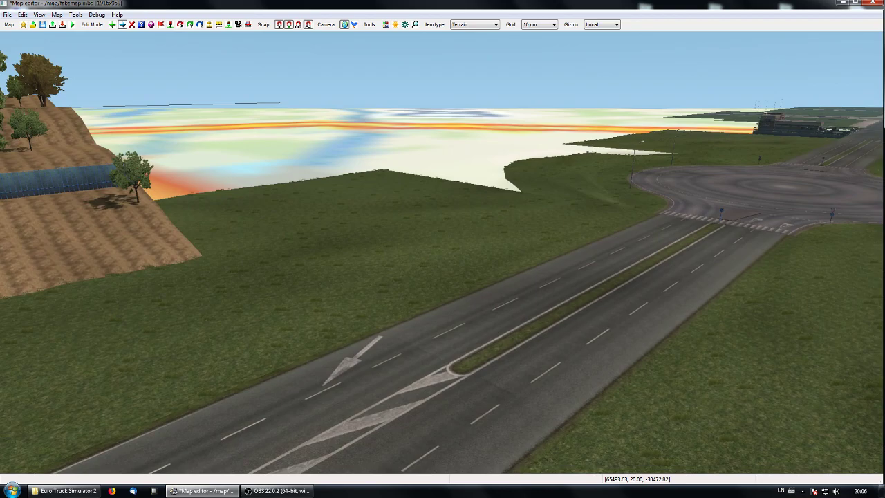
right_click_drag(443, 252, 294, 235)
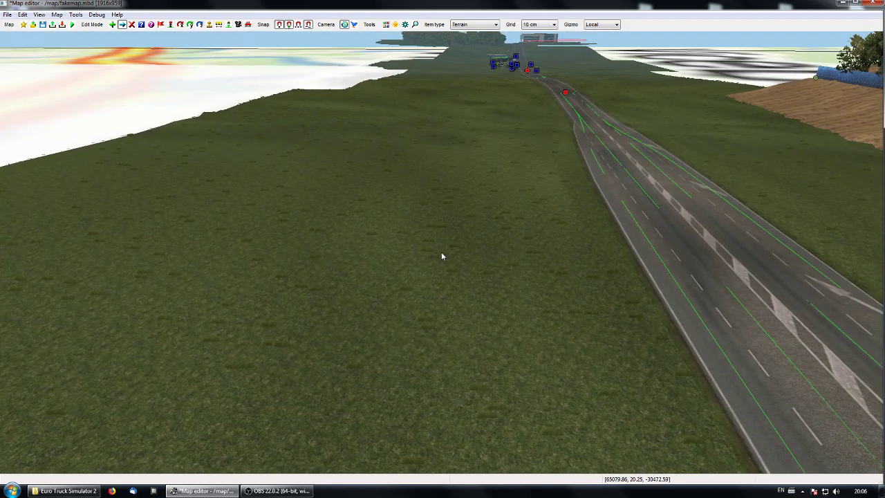
key("e")
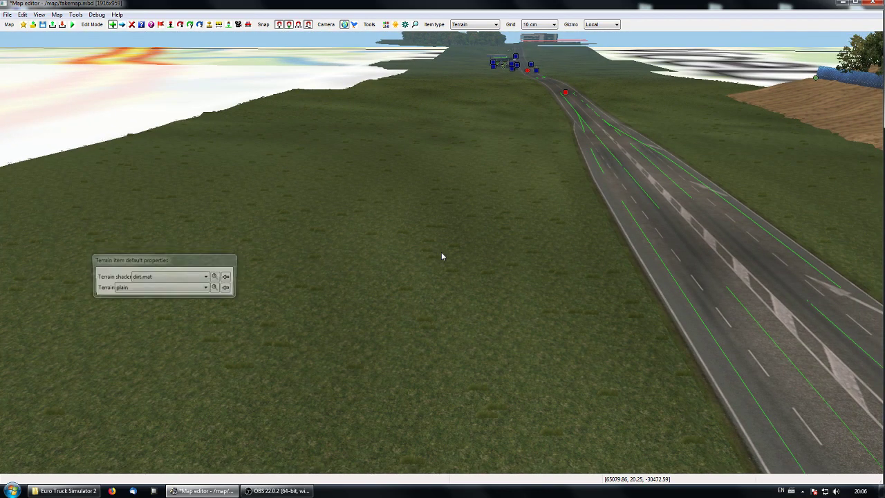
left_click(331, 275)
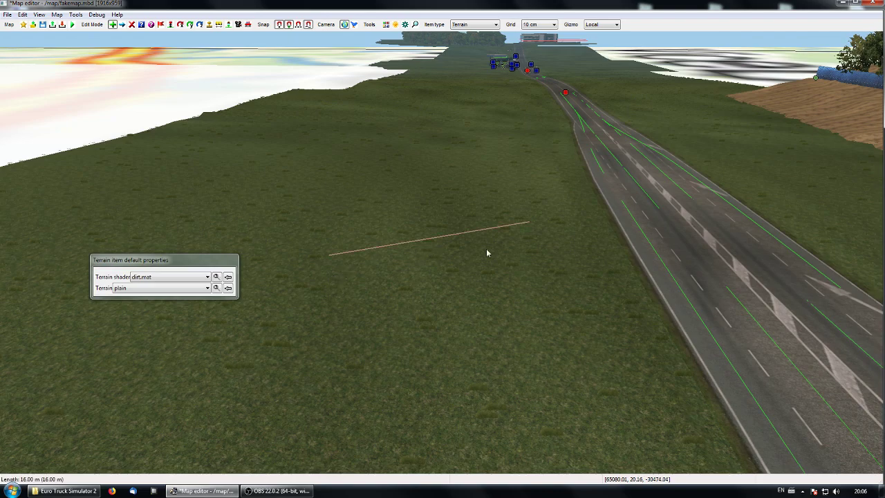
left_click(559, 233)
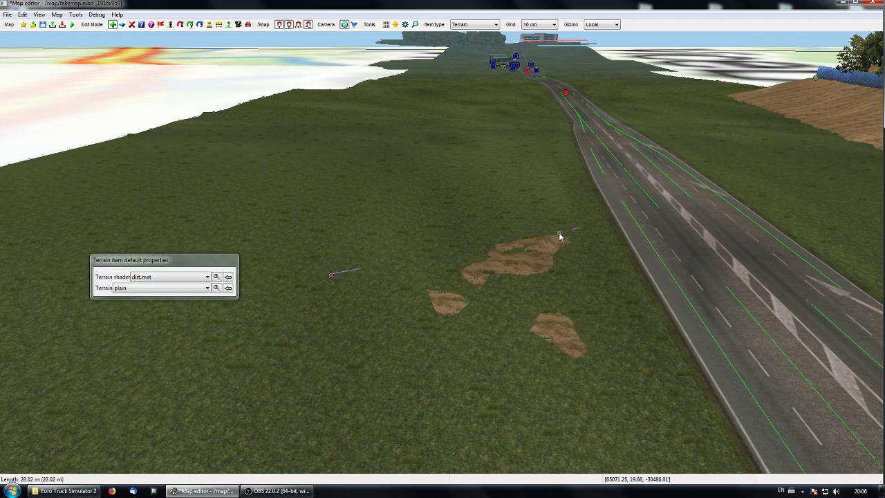
Step: Set the height of both end nodes of the new terrain item to 25 in their shared node properties
key("p")
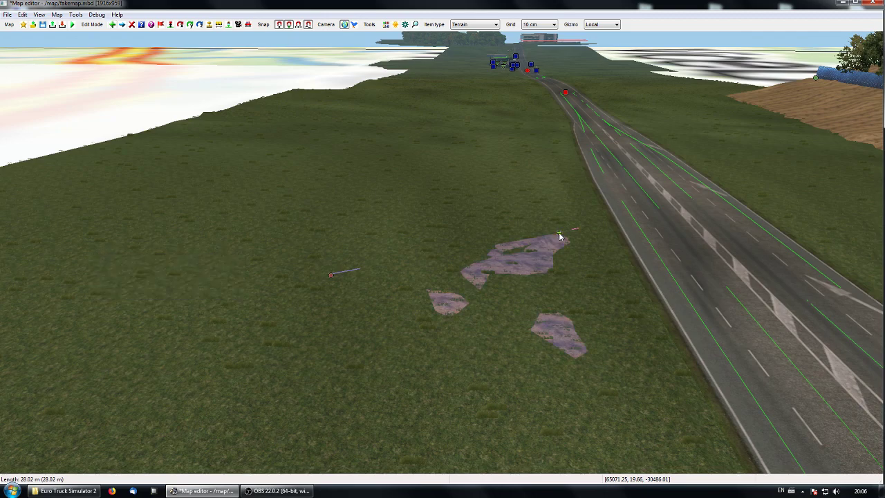
key("p")
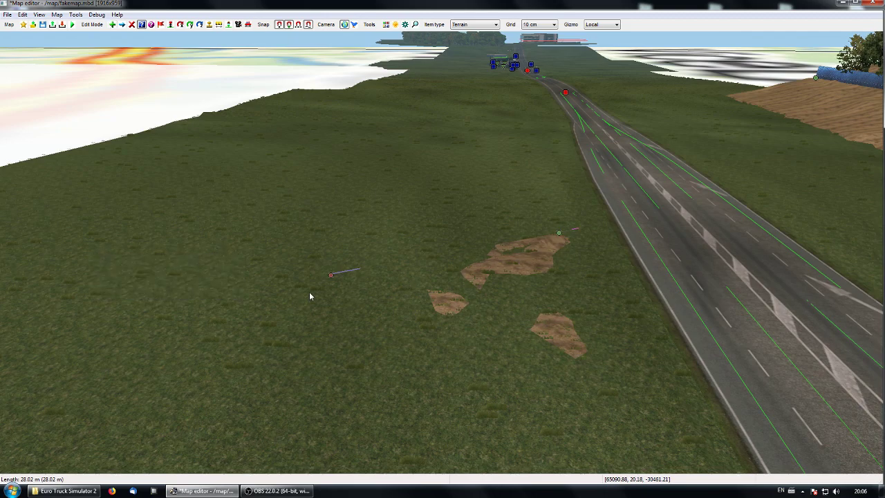
left_click(332, 278)
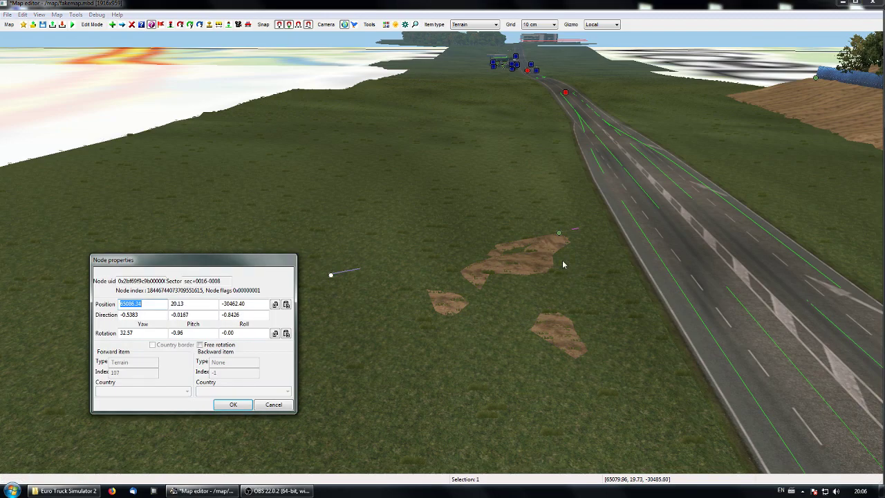
left_click(193, 304)
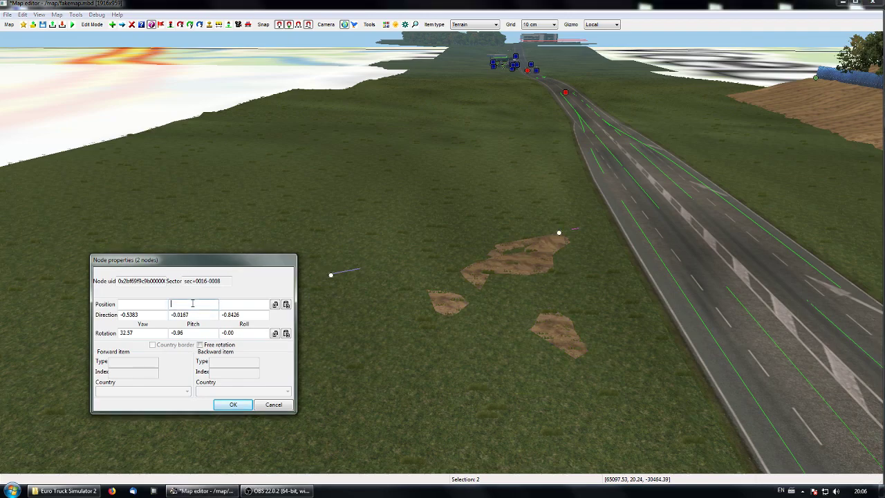
type("25")
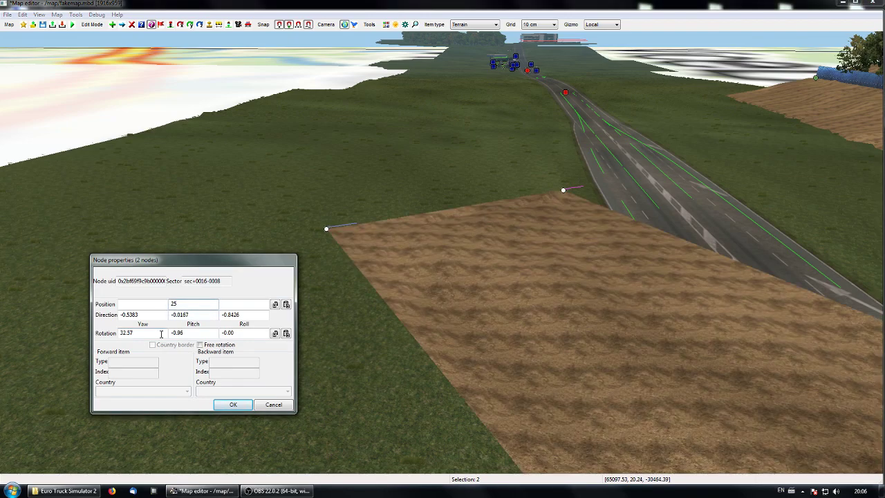
left_click(233, 404)
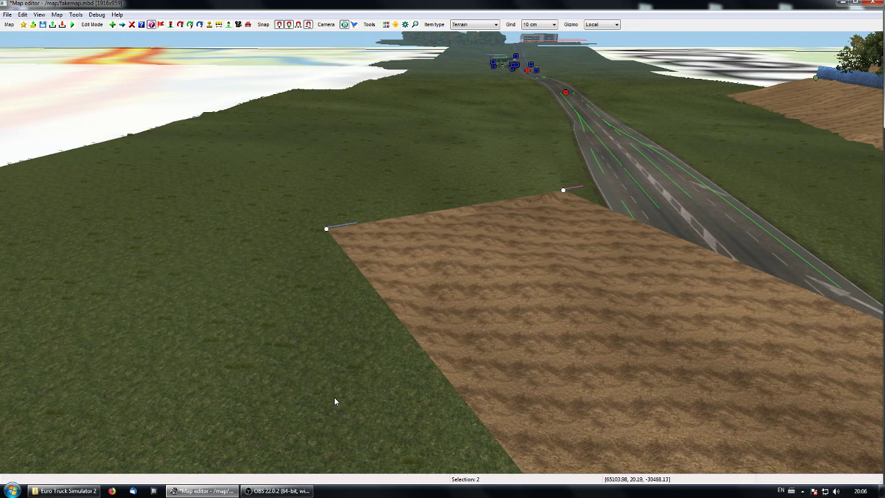
Step: Set the right-side noise of the raised terrain item to 0% in its item properties
double_click(326, 229)
left_click(568, 329)
left_click(565, 340)
left_click(235, 491)
key("p")
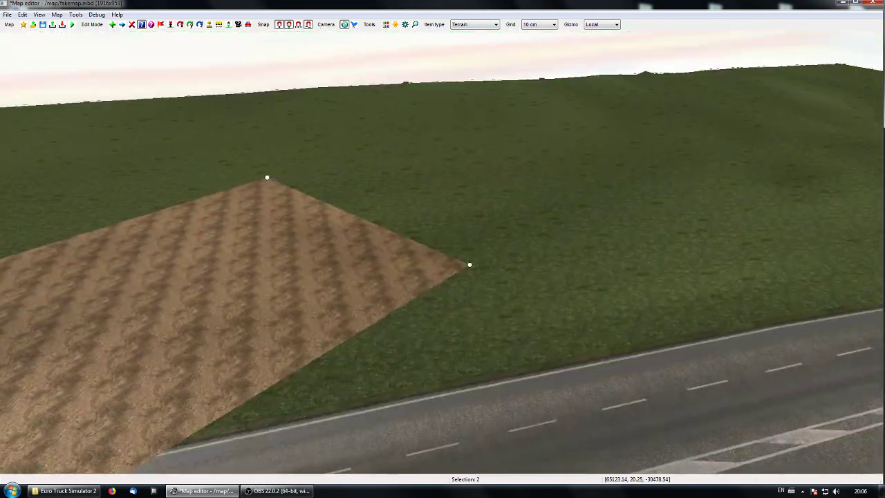
Step: Check the node properties of the terrain item's end node nearest the road and close them
key("n")
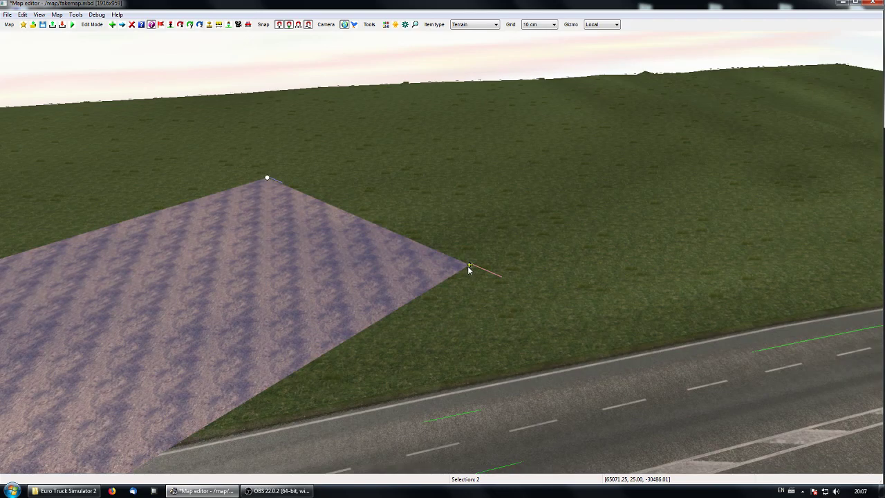
double_click(470, 266)
left_click(231, 403)
right_click_drag(283, 410, 470, 149)
right_click_drag(442, 249, 304, 366)
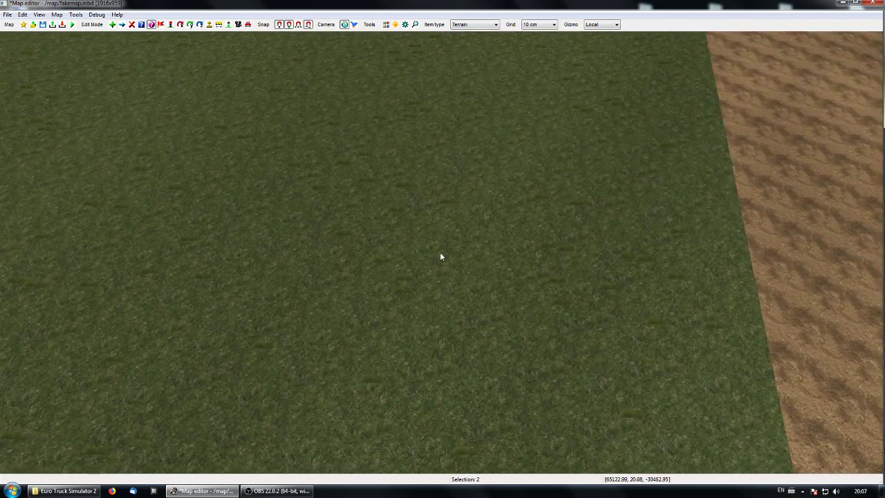
Step: Create another dirt terrain item about 29 m long on the grass beside the raised one
key("e")
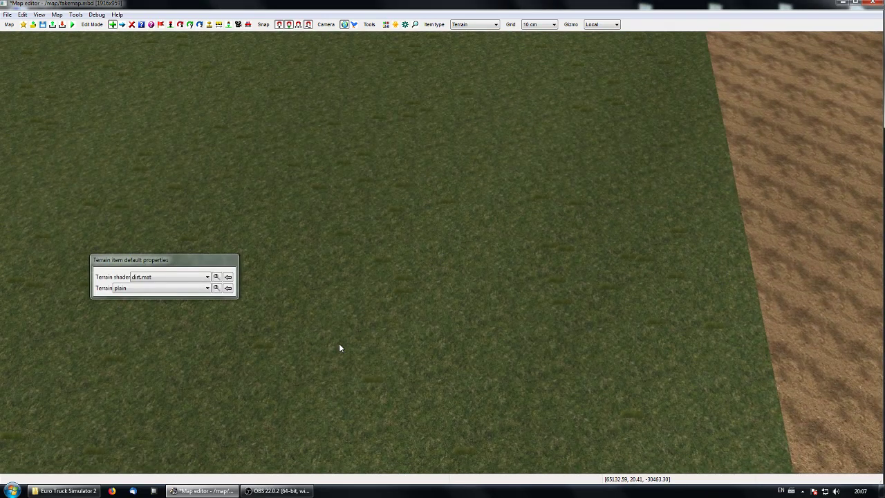
left_click(334, 415)
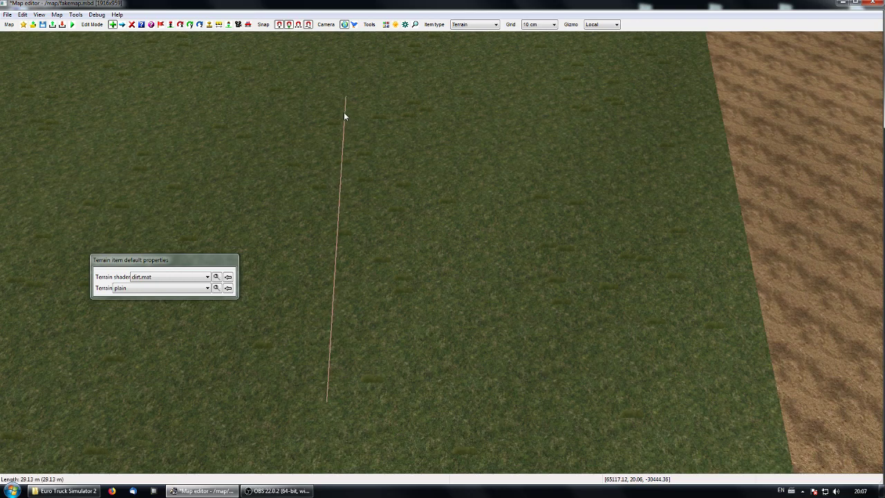
left_click(341, 108)
left_click(341, 109, "ctrl")
Step: Set the height of both end nodes of the new 29 m terrain item to 25 in their shared node properties
left_click(333, 416, "ctrl")
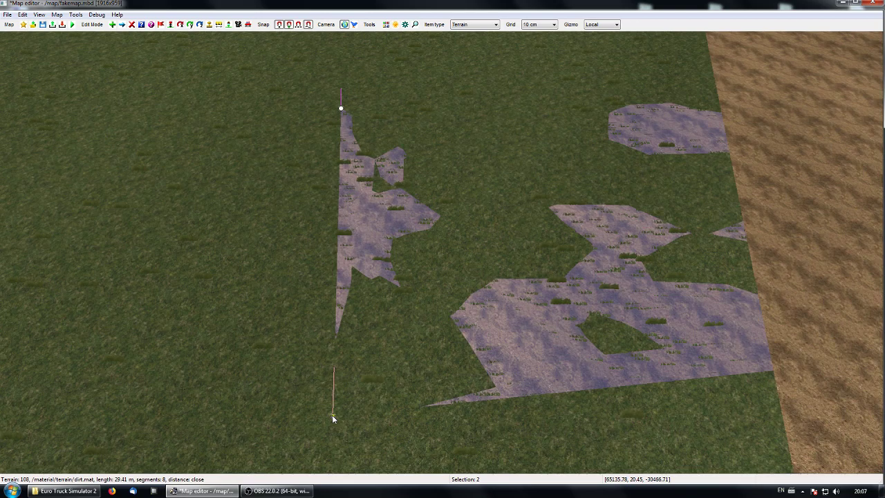
left_click(332, 418)
left_click(194, 305)
type("25")
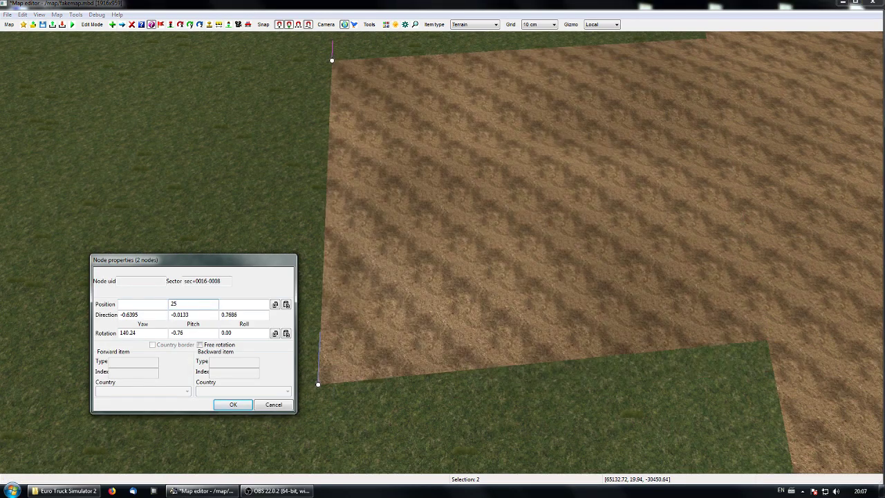
left_click(233, 404)
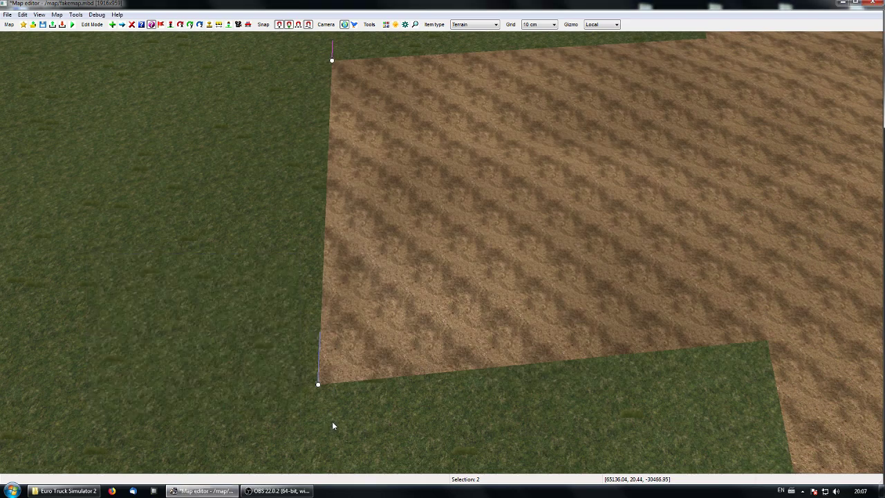
Step: Set the right-side noise of the 29 m terrain item to 0% in its item properties
double_click(321, 387)
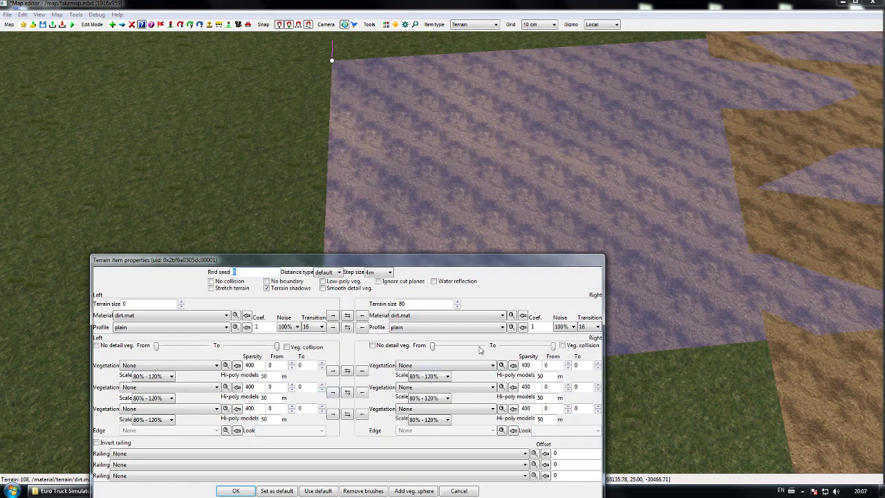
left_click(567, 327)
left_click(566, 338)
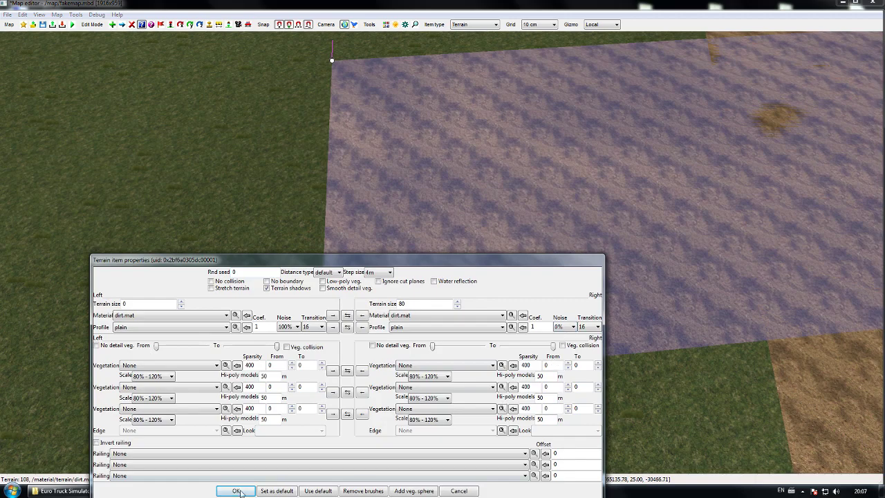
left_click(237, 489)
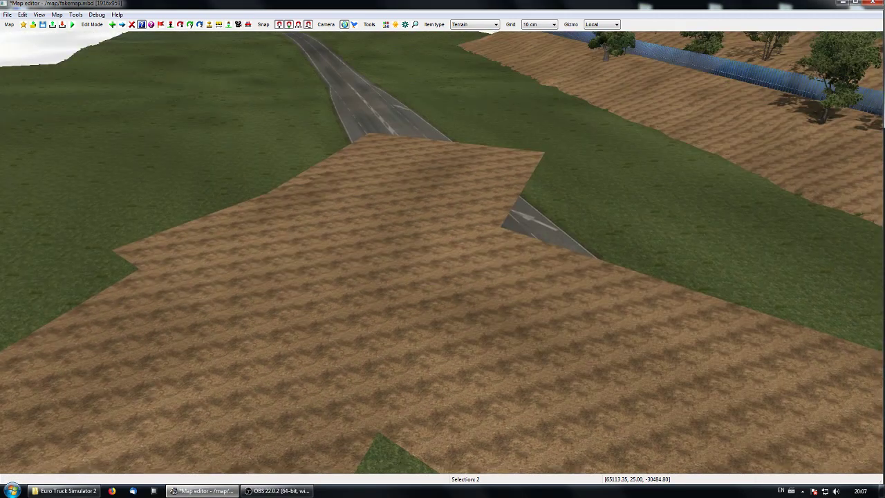
Step: Stretch the newer terrain item in the top view by moving its lower end node away from the road, past the grass edge
key("p")
right_click_drag(455, 301, 420, 300)
left_click(425, 288)
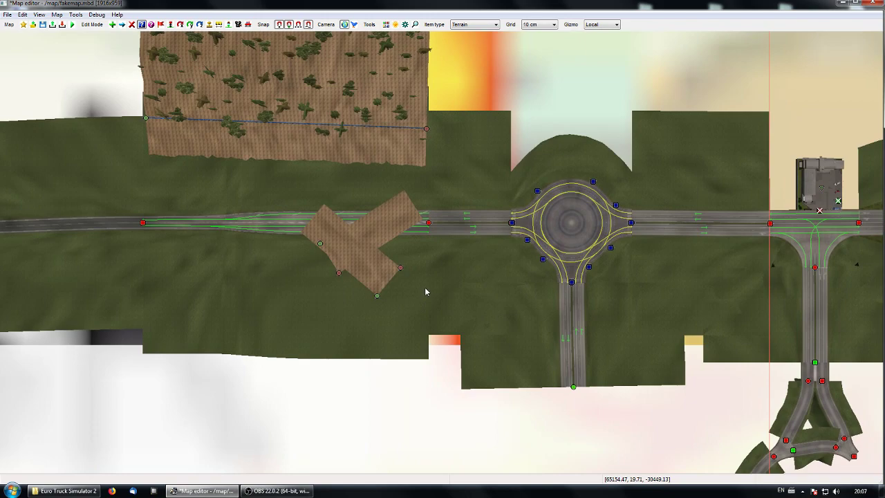
left_click(378, 298)
left_click_drag(370, 312, 285, 413)
Step: Stretch the older terrain item away from the road, shift both its nodes so it only partly overlaps the newer one, and clear the selection
left_click_drag(342, 280, 320, 289)
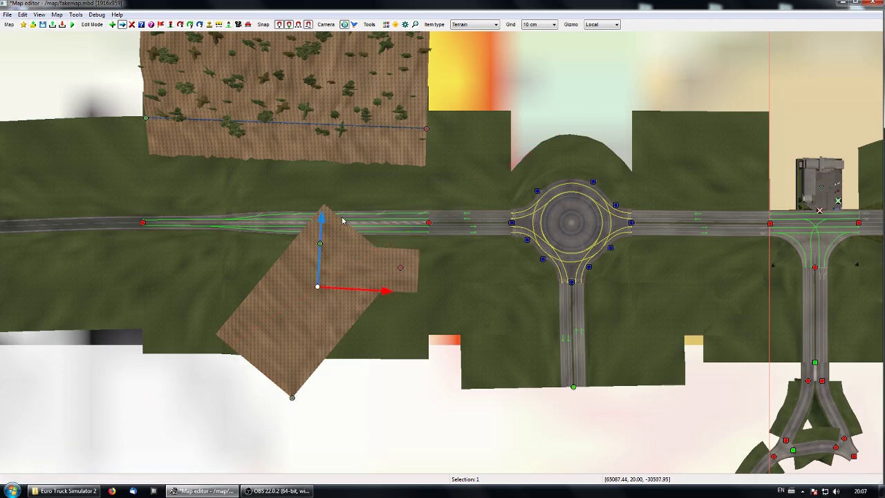
left_click_drag(326, 220, 340, 302)
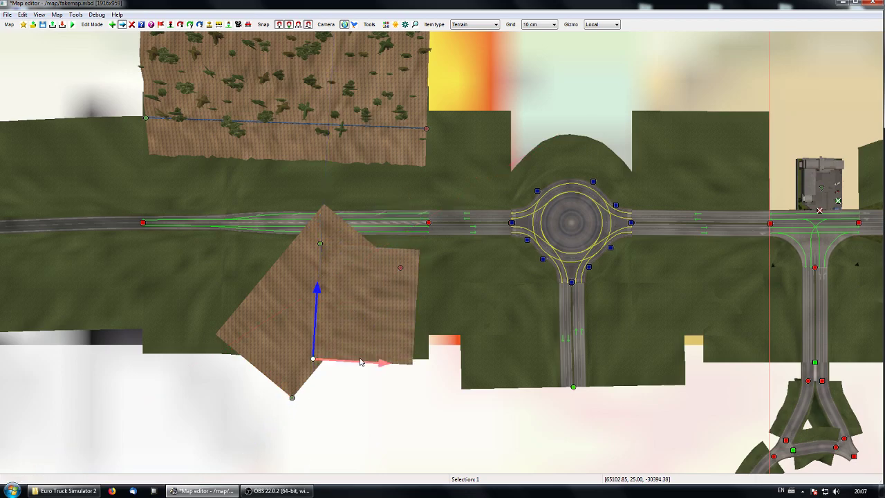
left_click_drag(386, 362, 324, 369)
left_click(320, 243, "ctrl")
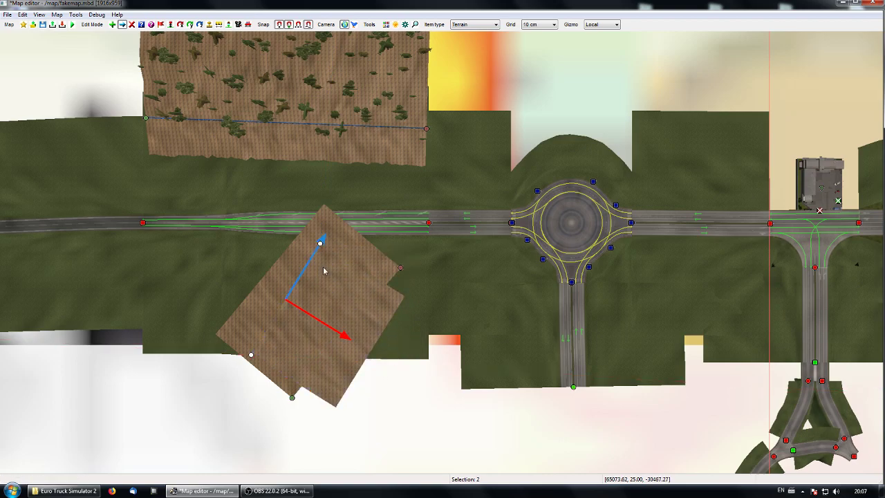
left_click_drag(315, 324, 245, 269)
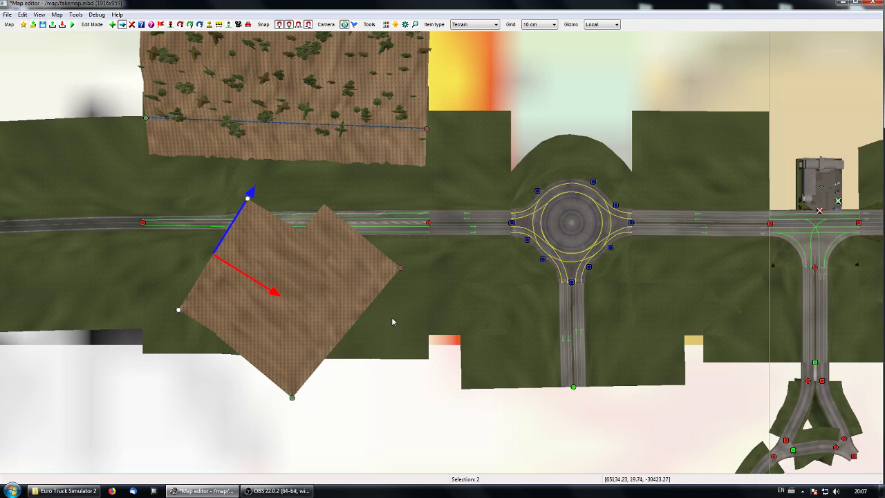
left_click(319, 308)
Step: Examine the surface and the overlap of the two level terrain items from several sides above the road
key("f")
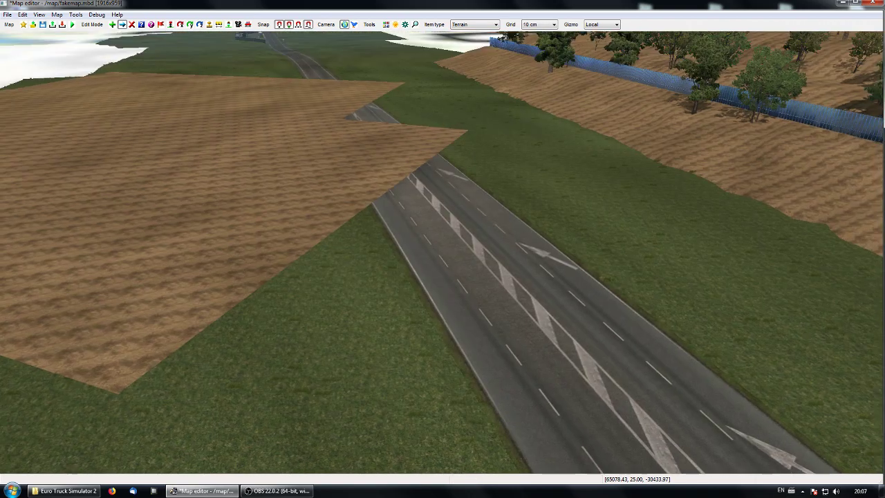
key("w")
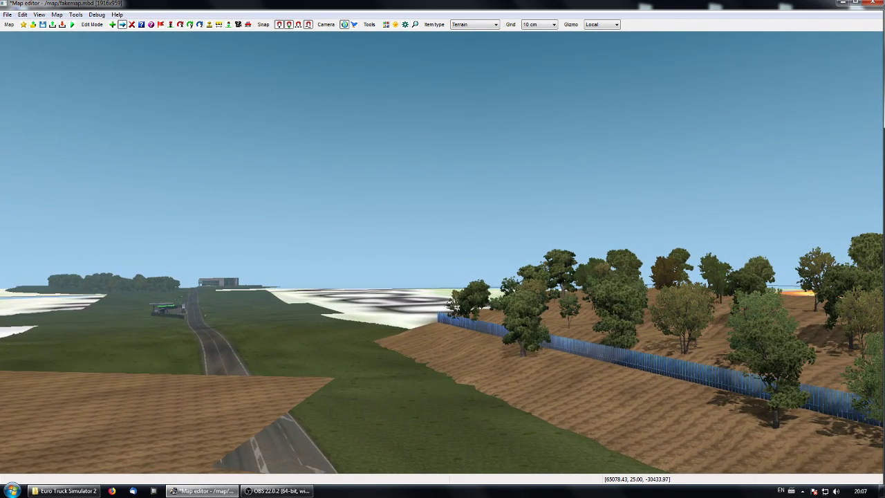
key("w")
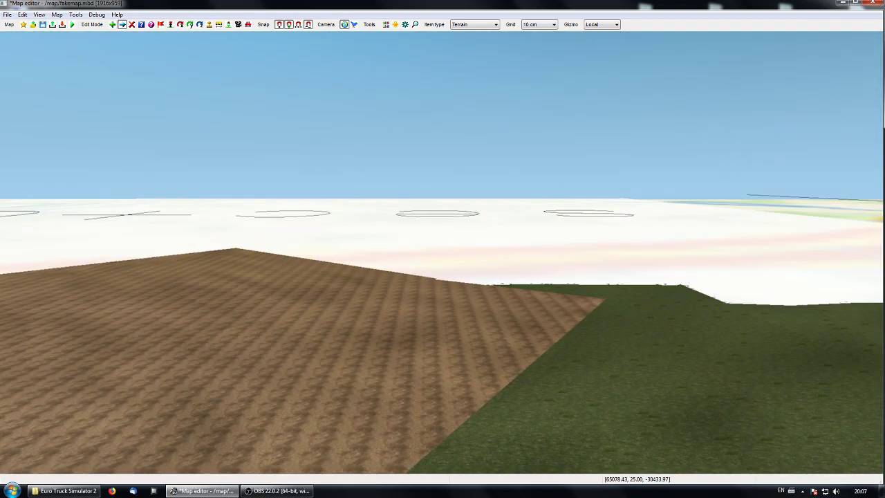
key("f")
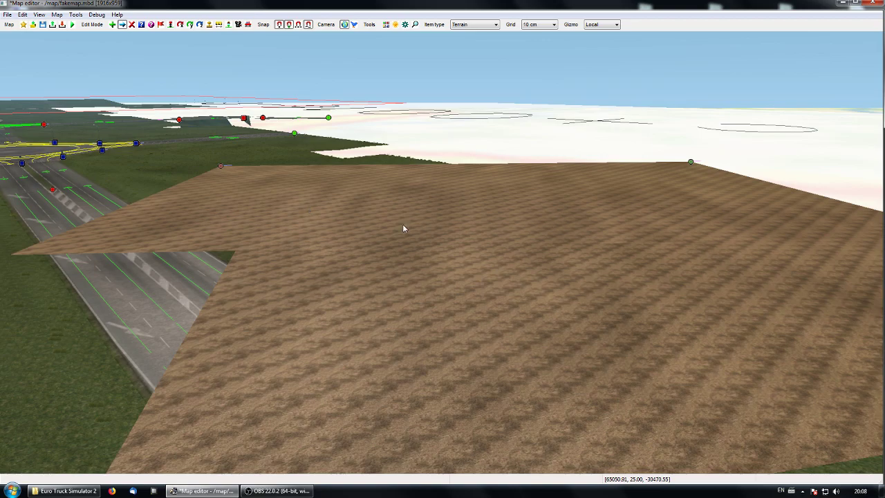
middle_click_drag(574, 296, 540, 263)
mouse_move(442, 252)
middle_mouse_down()
mouse_move(503, 259)
mouse_move(325, 253)
mouse_move(468, 237)
mouse_move(306, 242)
mouse_move(457, 251)
mouse_move(518, 214)
mouse_move(443, 206)
mouse_move(664, 332)
mouse_move(622, 380)
mouse_move(470, 295)
mouse_move(538, 323)
mouse_move(453, 323)
mouse_move(533, 351)
mouse_move(477, 343)
mouse_move(441, 251)
middle_mouse_up()
key("p")
key("p")
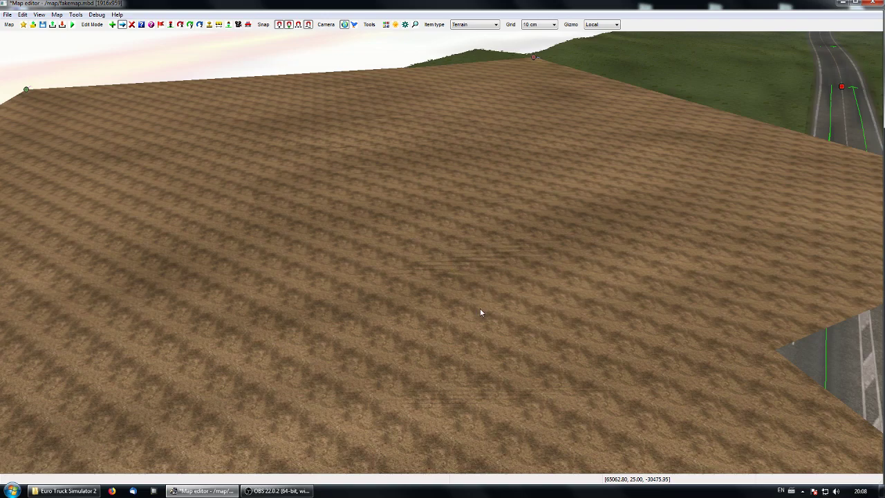
middle_click_drag(477, 310, 442, 251)
middle_click_drag(529, 250, 443, 257)
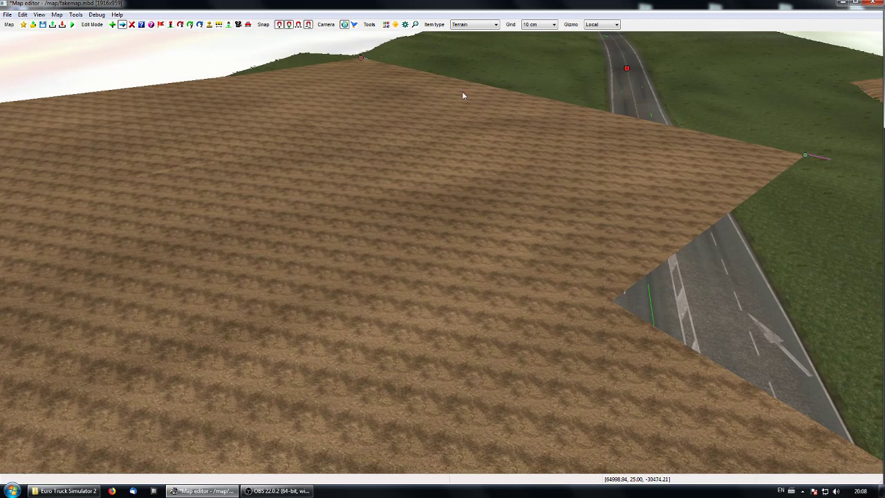
Step: Set the right-side noise of the older terrain item to 50% and inspect its surface against the neighbouring item
double_click(364, 61)
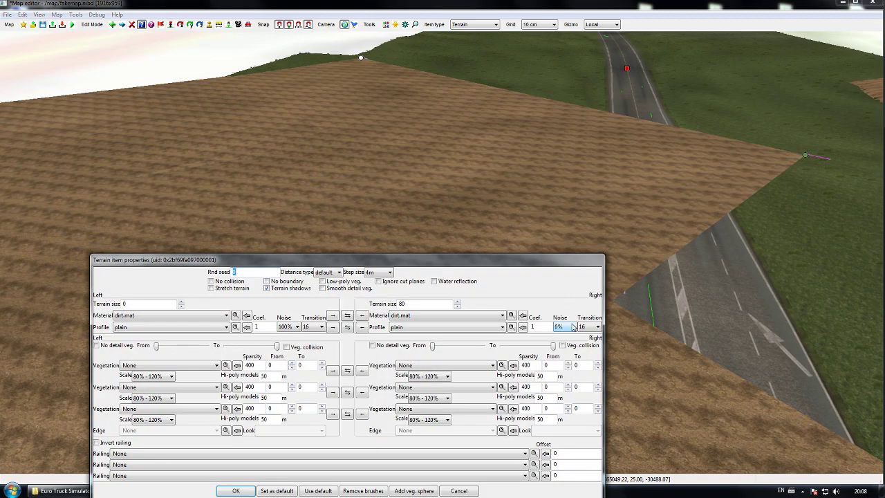
left_click(567, 328)
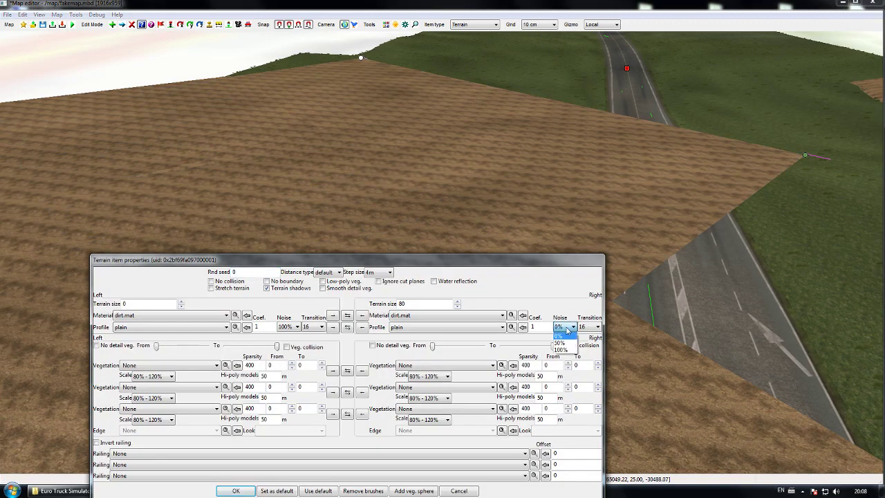
left_click(573, 344)
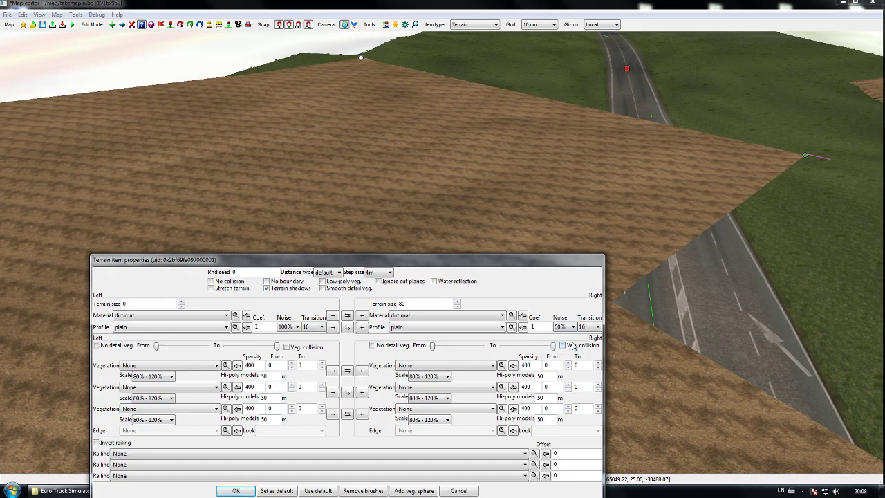
left_click(237, 491)
middle_click_drag(470, 332, 484, 255)
middle_click_drag(442, 249, 461, 252)
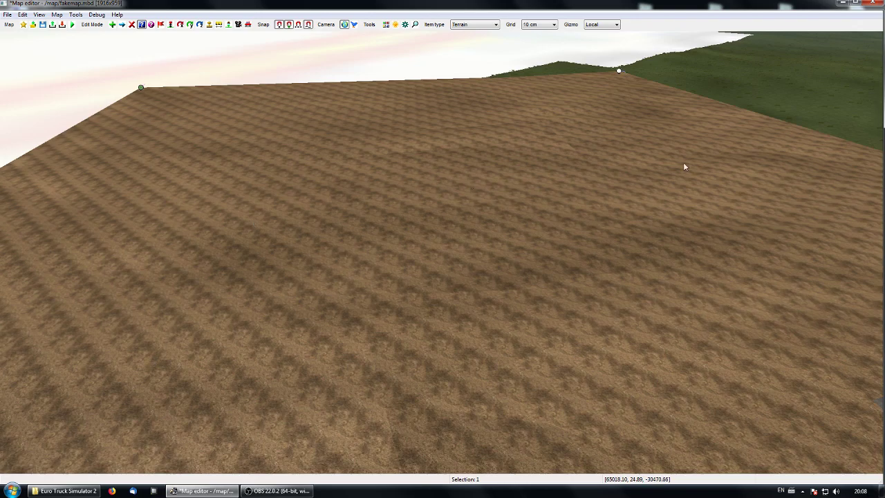
middle_click_drag(411, 298, 539, 259)
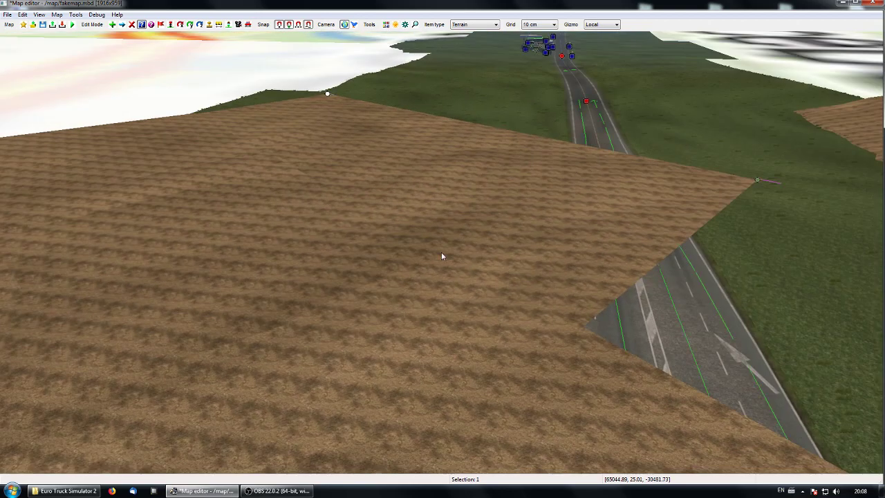
Step: Delete both level dirt terrain items lying across the road in the top view
key("space")
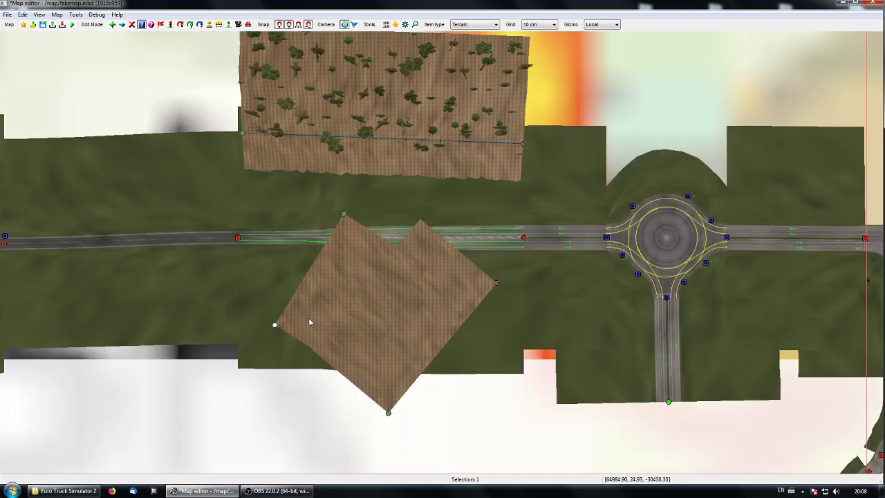
key("Delete")
left_click(276, 320)
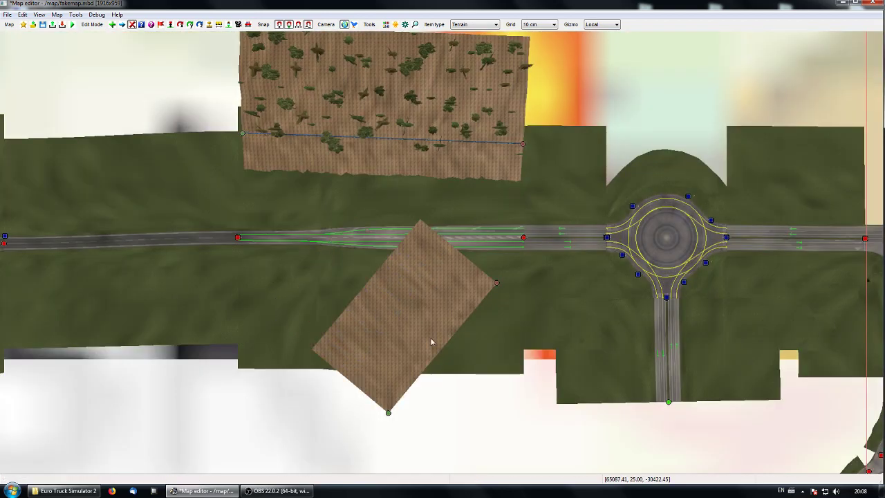
left_click(493, 285)
Step: Switch the type of item to create to Bezier Patch and return to the area beside the wooded slope
middle_click_drag(527, 298, 140, 427)
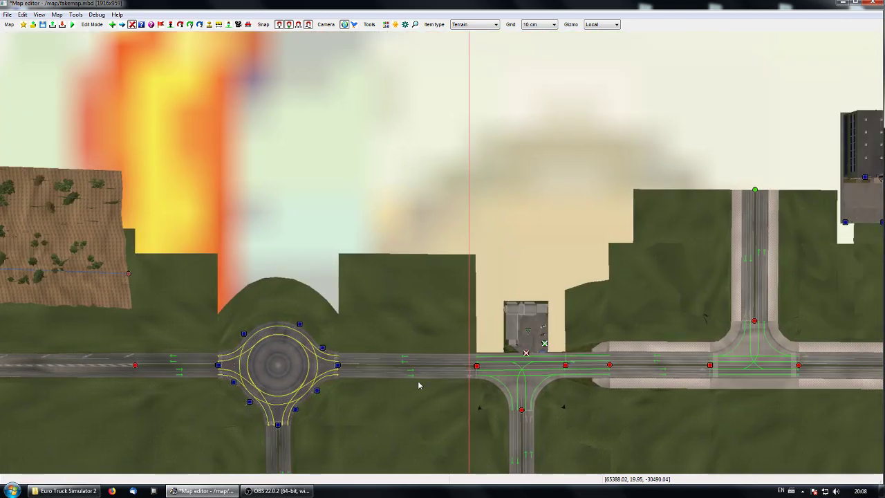
middle_click_drag(632, 319, 451, 349)
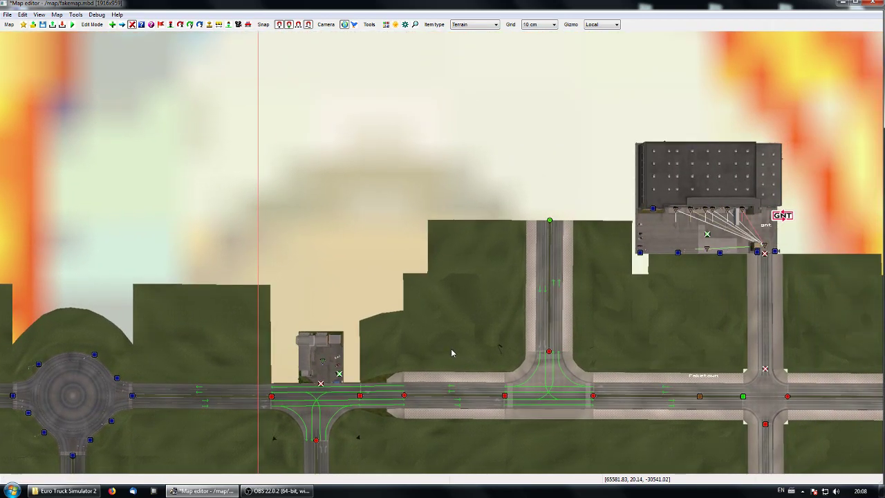
middle_click_drag(453, 318, 490, 331)
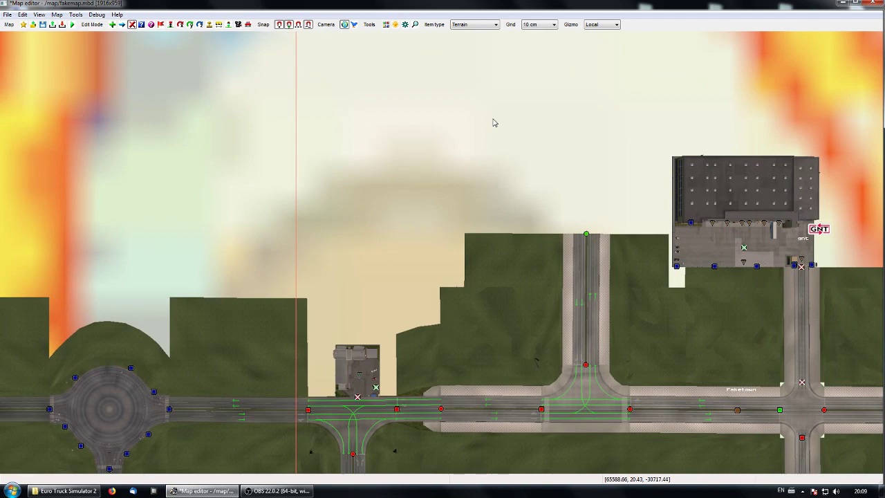
left_click(489, 25)
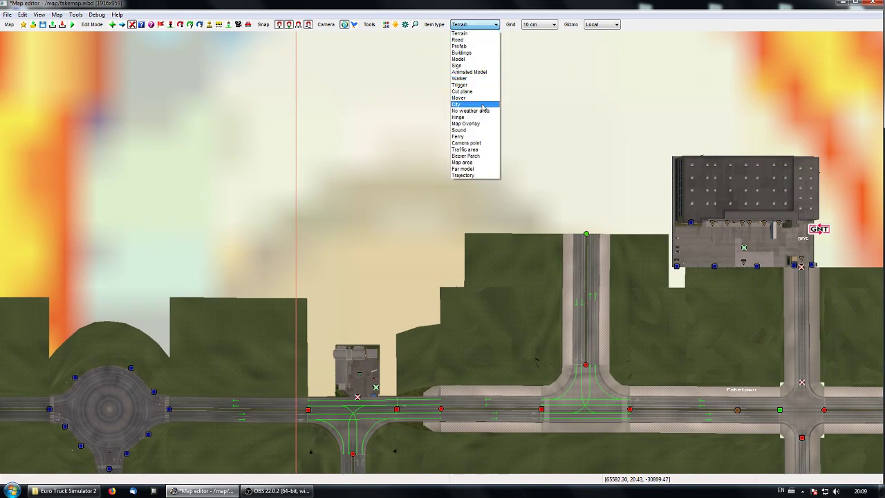
left_click(487, 156)
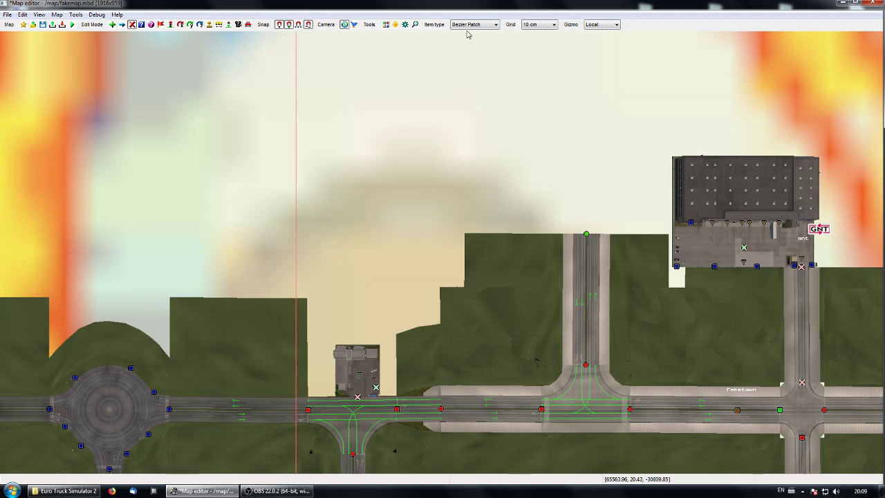
right_click_drag(402, 302, 643, 272)
right_click_drag(379, 295, 649, 204)
mouse_move(338, 356)
right_mouse_down()
mouse_move(445, 330)
mouse_move(405, 332)
right_mouse_up()
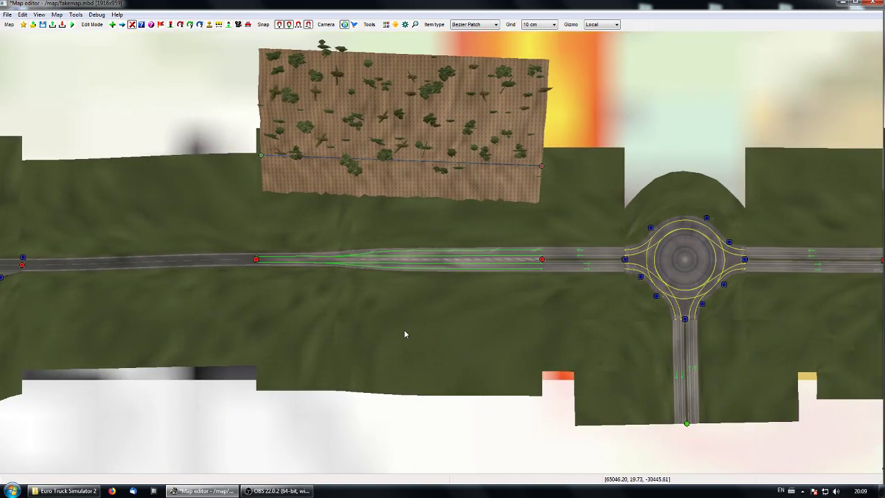
Step: Place a new Bezier patch on the grass just below the merging road, opposite the wooded slope
left_click(113, 24)
left_click(435, 313)
middle_click_drag(455, 385, 425, 366)
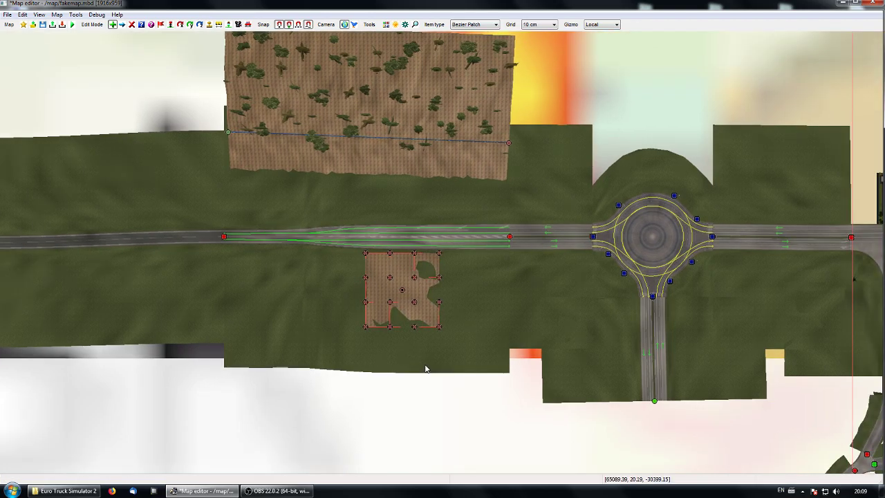
Step: Raise the new Bezier patch slightly above the grass and view it in perspective beside the road
key("m")
left_click(402, 294)
middle_click_drag(497, 324, 442, 252)
key("space")
left_click_drag(422, 235, 423, 211)
mouse_move(401, 355)
middle_mouse_down()
mouse_move(332, 314)
mouse_move(409, 363)
middle_mouse_up()
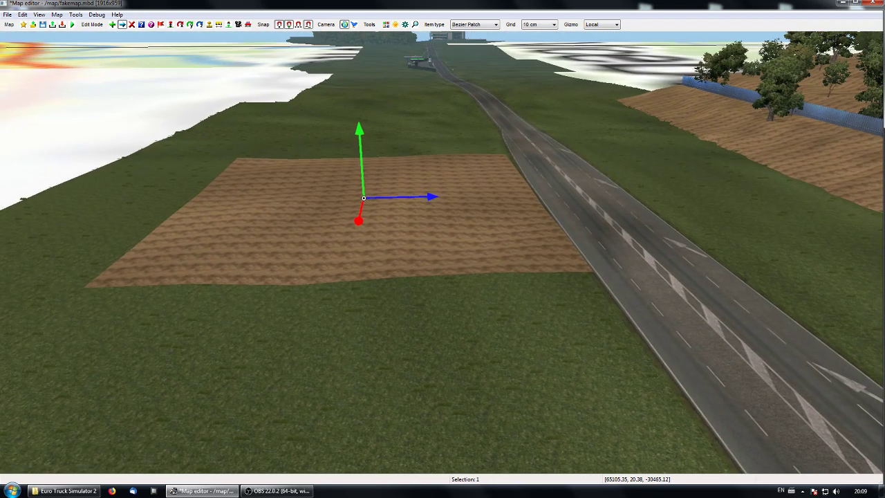
Step: Move the Bezier patch across the map onto the road near Faketown, then to the terrain edge beside the building at the junction
key("space")
middle_click_drag(489, 267, 387, 301)
left_click_drag(189, 283, 799, 230)
middle_click_drag(799, 309, 350, 369)
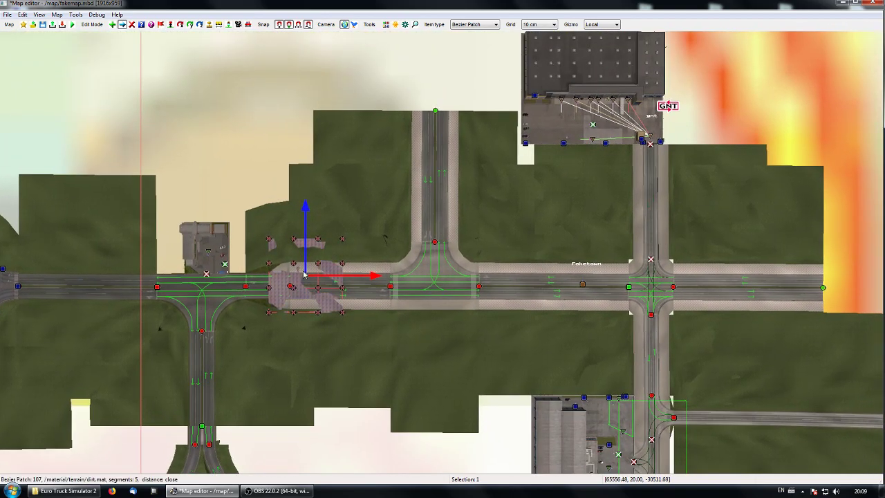
left_click_drag(304, 274, 145, 222)
middle_click_drag(156, 325, 575, 322)
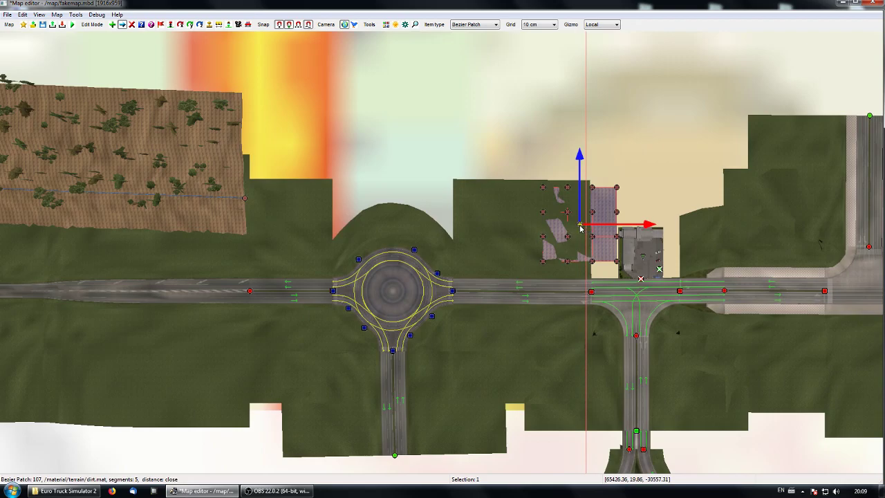
Step: Move the Bezier patch back onto the grass below the merging road, opposite the wooded slope
left_click_drag(581, 228, 82, 343)
middle_click_drag(82, 344, 369, 307)
left_click_drag(368, 308, 372, 323)
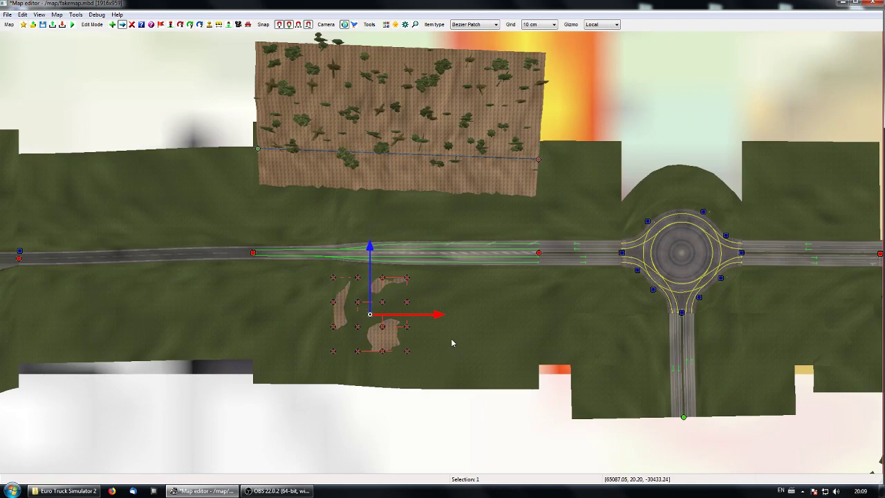
Step: Scale the Bezier patch to 2.0 in both X and Y through its item properties
double_click(367, 316)
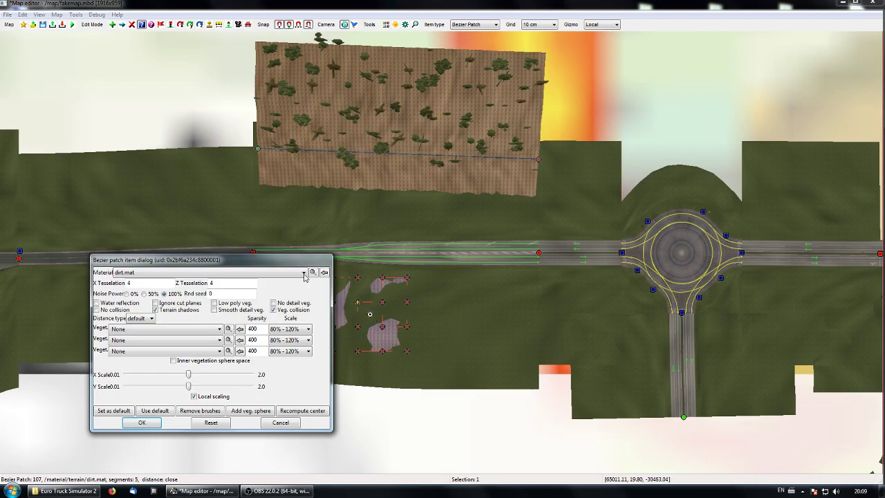
left_click_drag(291, 266, 219, 188)
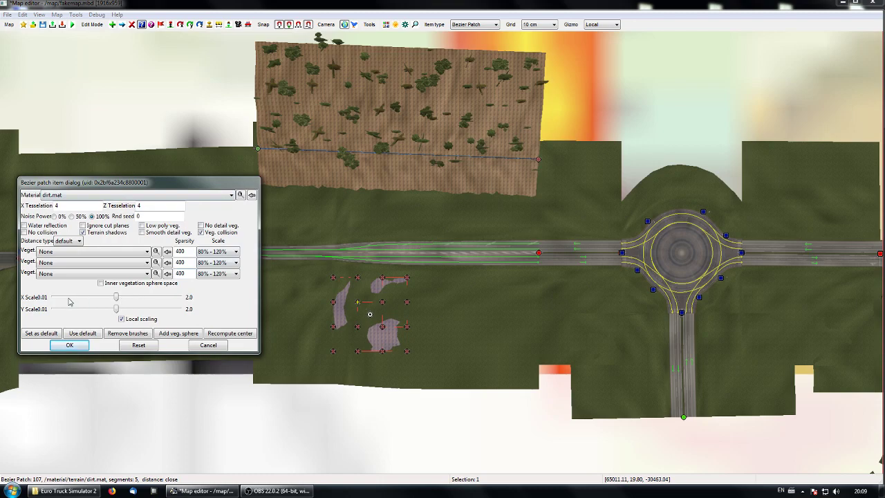
left_click_drag(117, 299, 194, 299)
left_click_drag(118, 309, 196, 309)
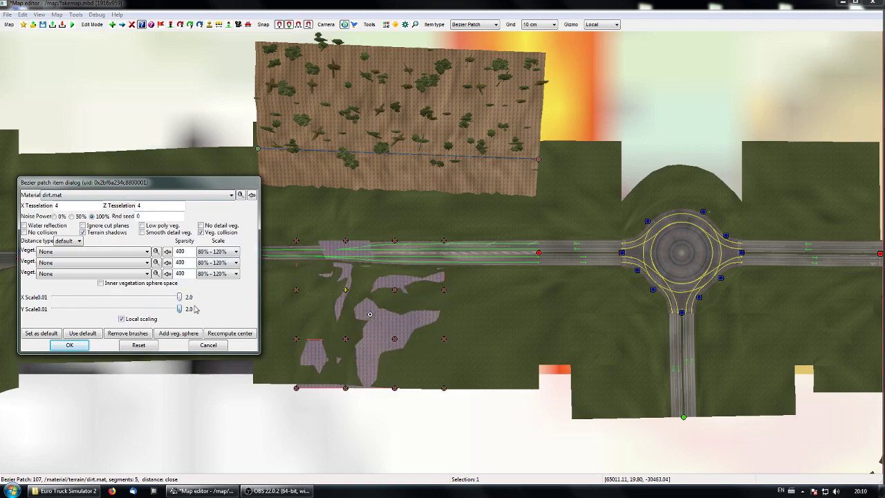
left_click(70, 345)
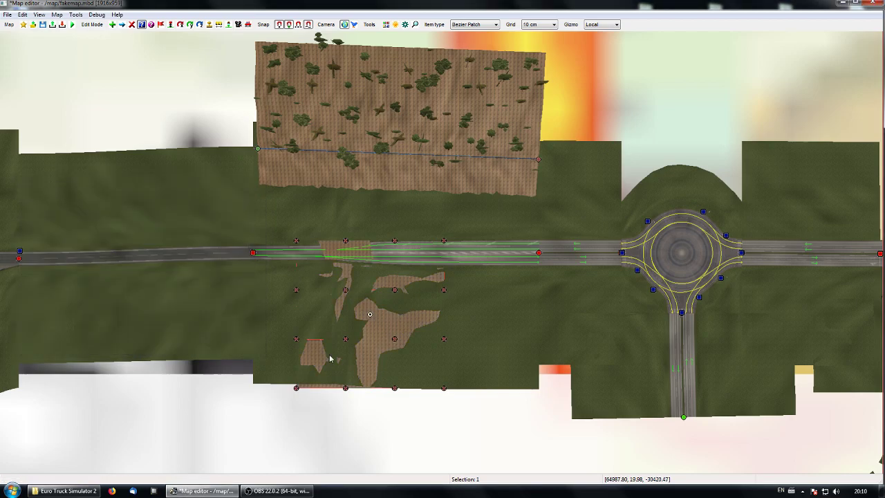
Step: Reopen the patch's properties and enlarge it again with X and Y scale of about 1.5
right_click(370, 318)
left_click_drag(116, 299, 144, 309)
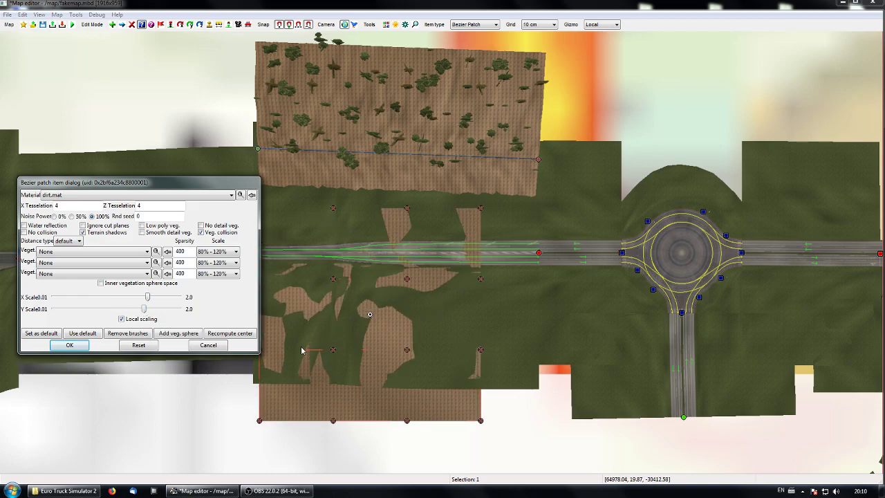
left_click_drag(190, 186, 172, 217)
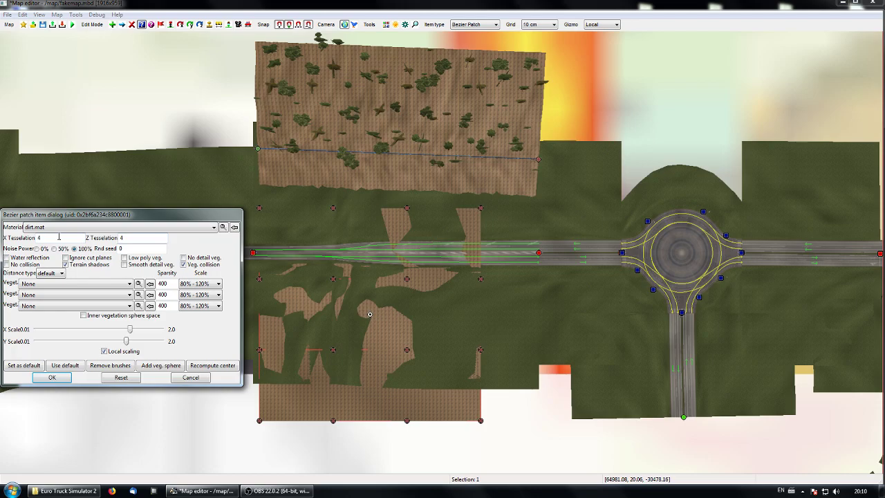
left_click_drag(59, 217, 74, 227)
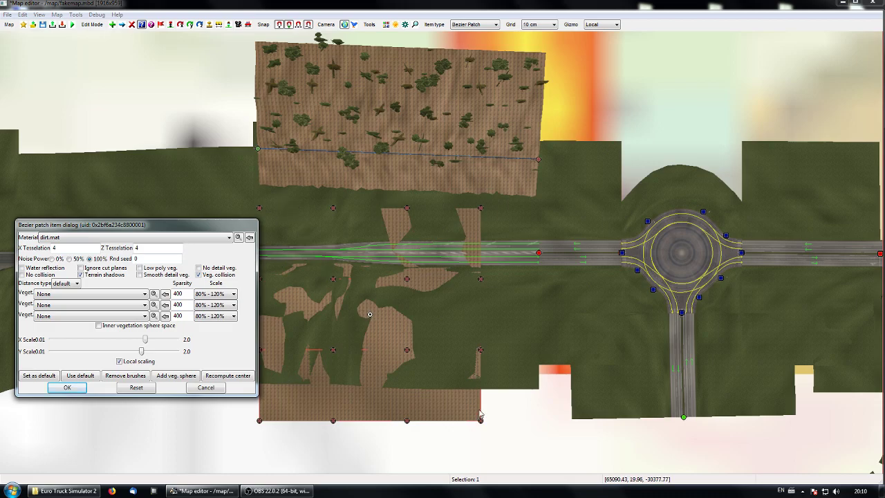
Step: Set the patch's X tesselation to 15 and Z tesselation to 11, and apply the properties
left_click(65, 248)
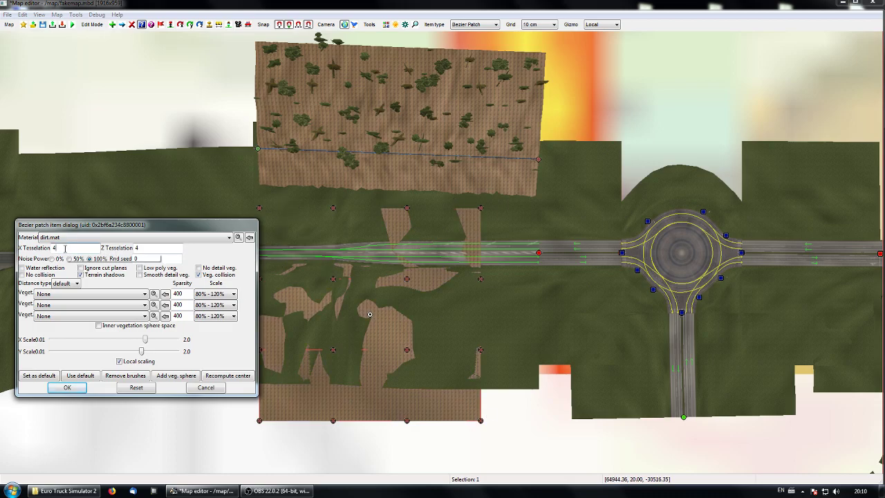
scroll(65, 248, "up", 7)
scroll(65, 248, "up", 4)
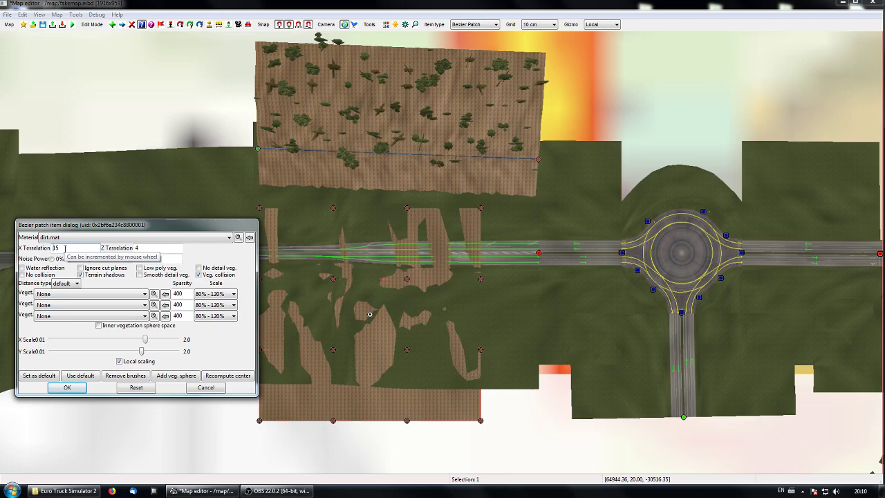
left_click(153, 247)
scroll(154, 248, "up", 5)
scroll(154, 248, "up", 5)
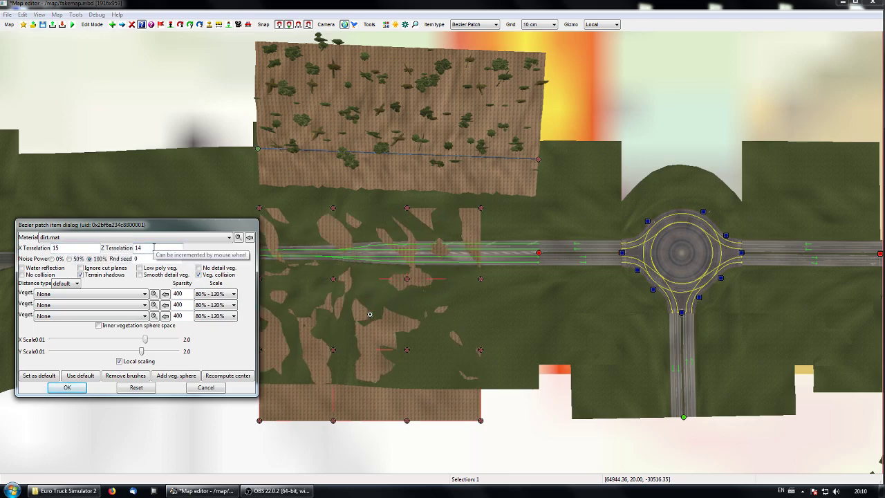
scroll(151, 247, "down", 4)
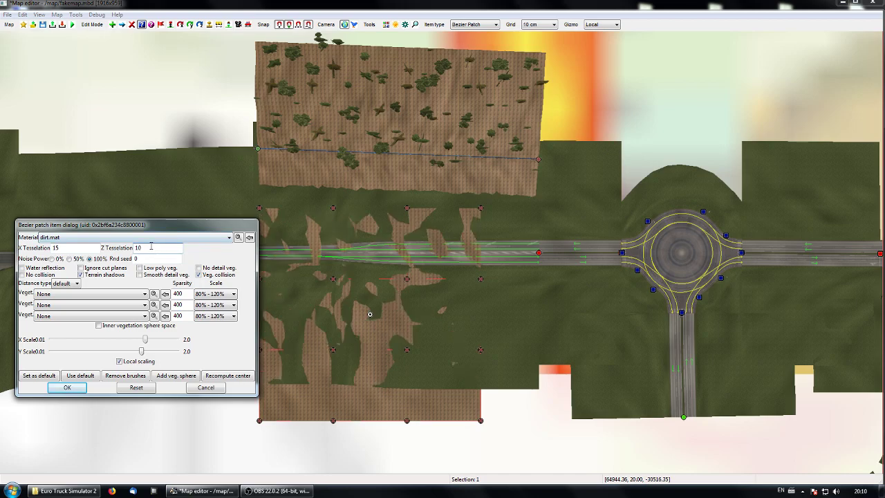
scroll(150, 248, "up", 1)
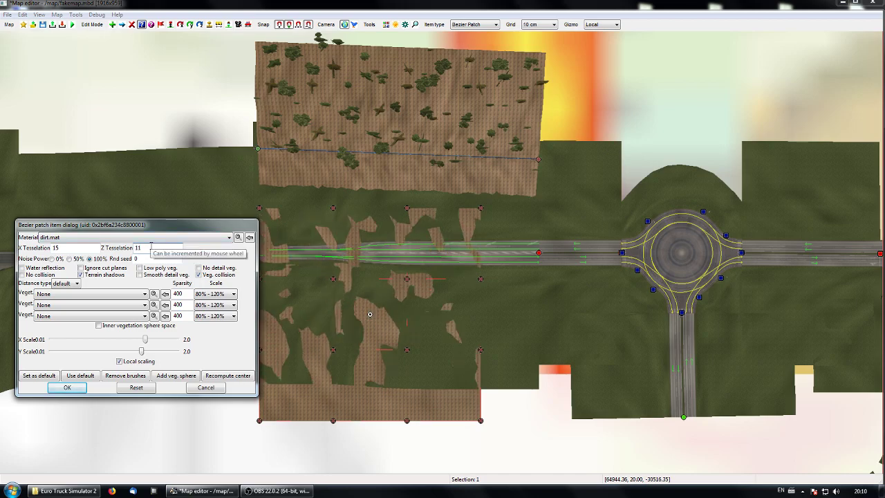
left_click(66, 388)
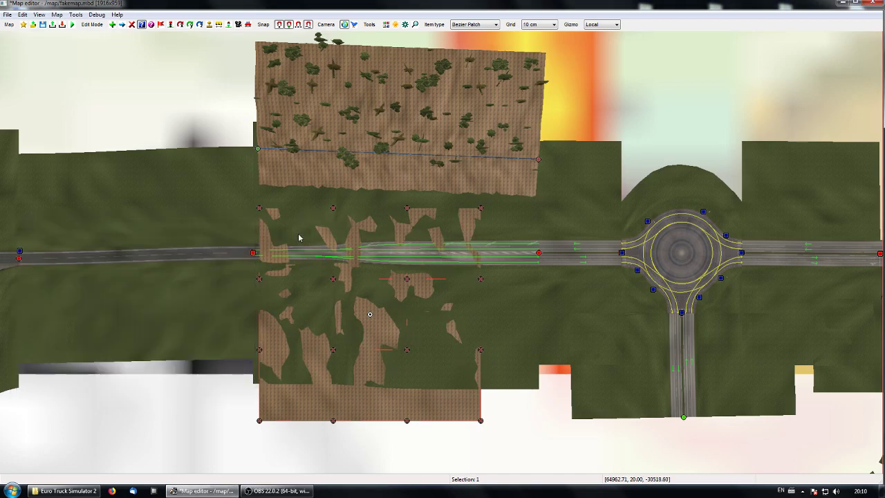
Step: Raise the enlarged Bezier patch in the perspective view until it clears the grass and road, and return to the top view
right_click_drag(396, 350, 328, 325)
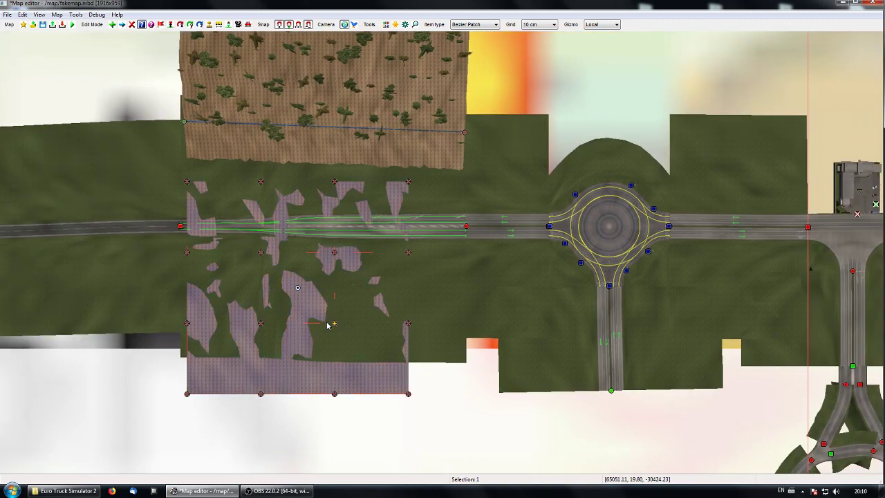
key("h")
middle_click_drag(321, 323, 321, 266)
mouse_move(442, 256)
middle_mouse_down()
mouse_move(430, 224)
mouse_move(443, 256)
middle_mouse_up()
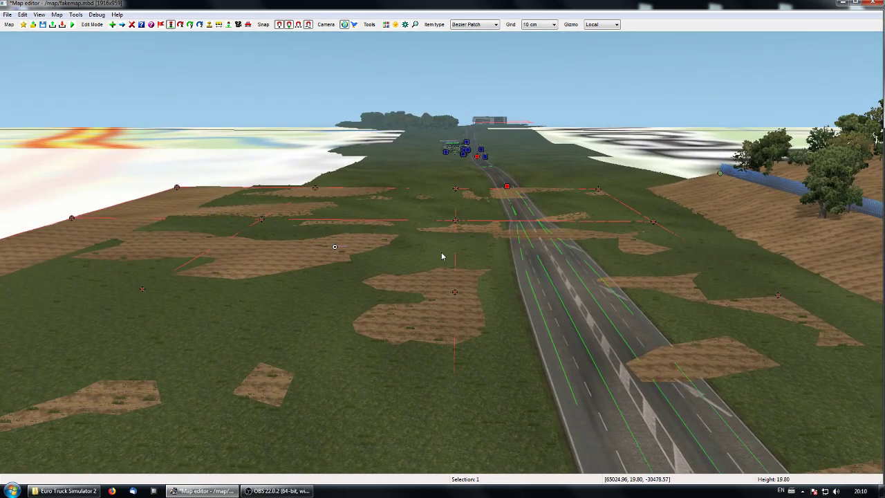
key("m")
left_click_drag(328, 212, 320, 152)
left_click(381, 277)
key("space")
right_click_drag(381, 296, 444, 288)
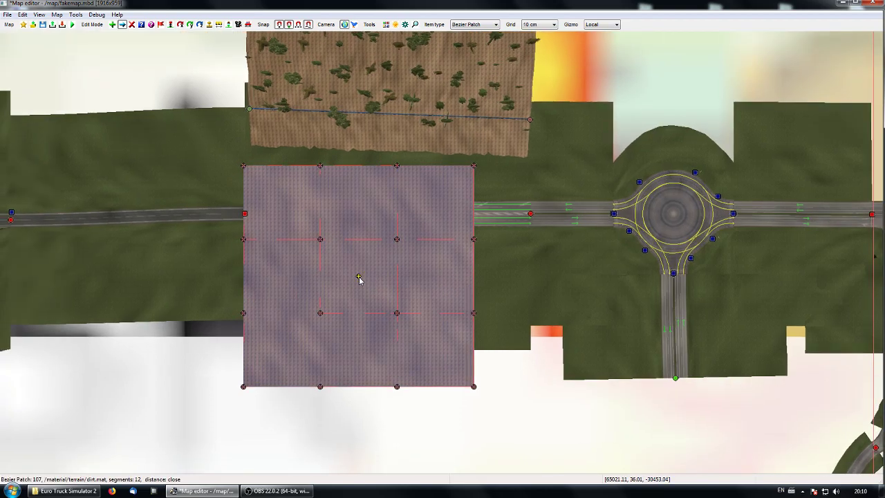
Step: Set the patch's noise power to 0% and inspect the smoothed surface in perspective
key("p")
left_click(359, 277)
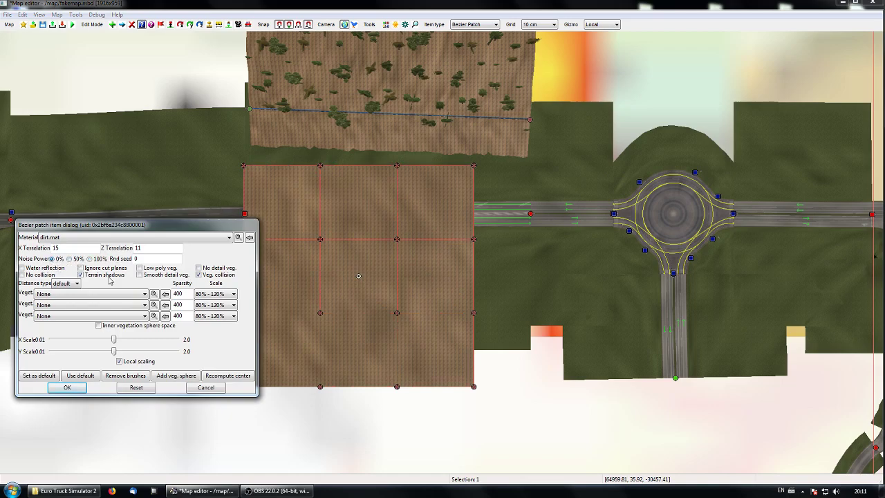
left_click(67, 388)
right_click_drag(377, 338, 332, 336)
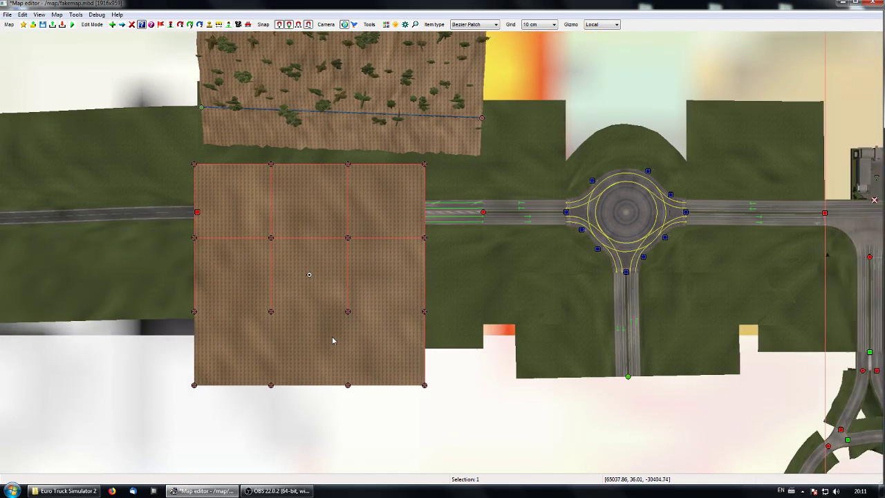
key("f")
right_click_drag(369, 188, 294, 203)
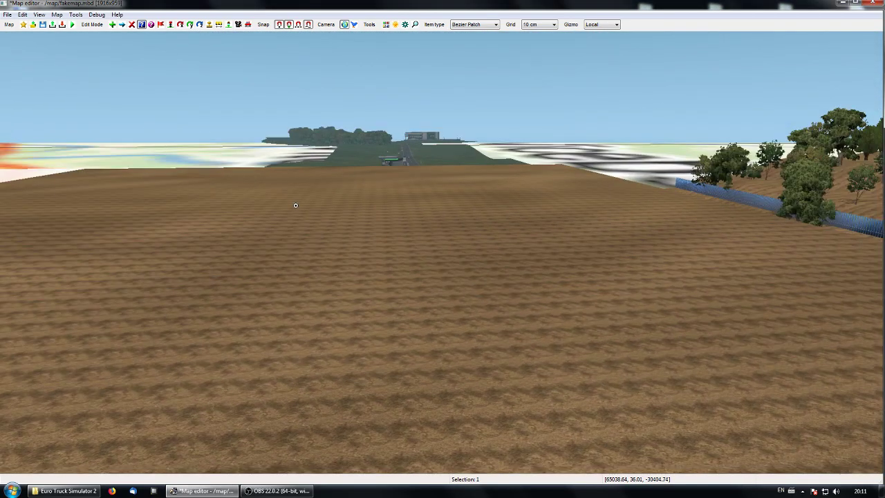
Step: Set the patch's noise power back to 100% and review its distance type options, keeping default
key("f")
left_click(311, 275)
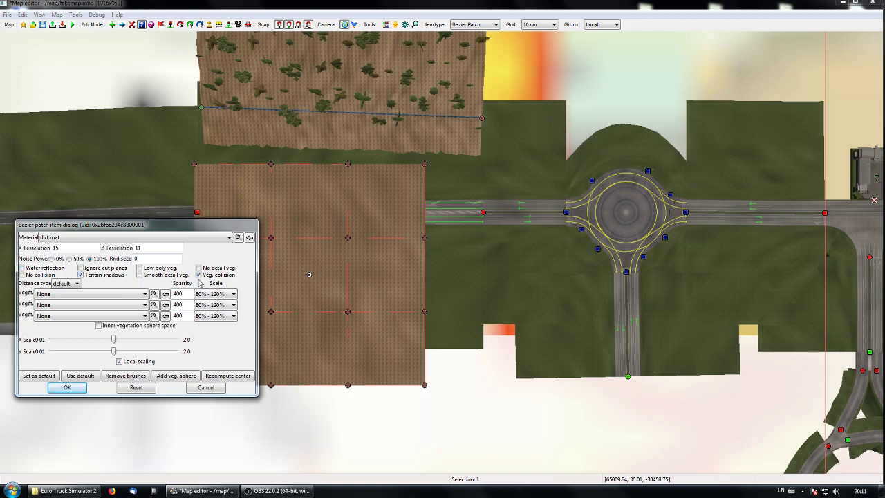
left_click(75, 284)
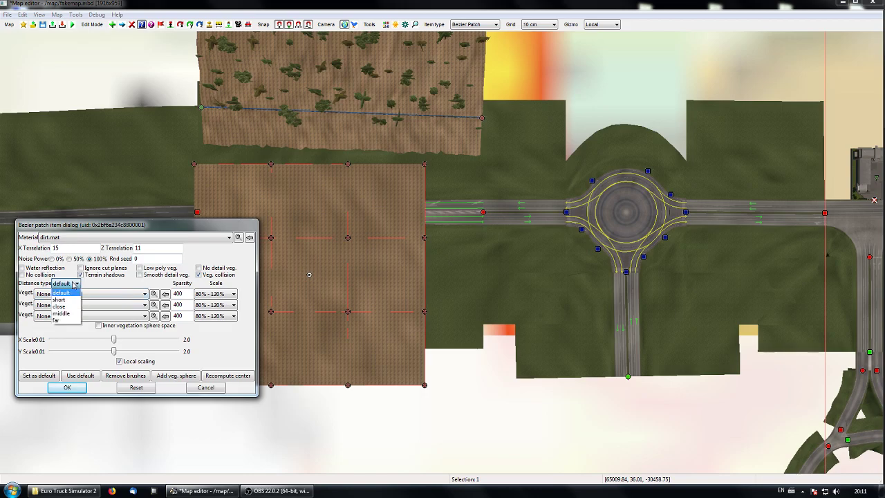
left_click(141, 280)
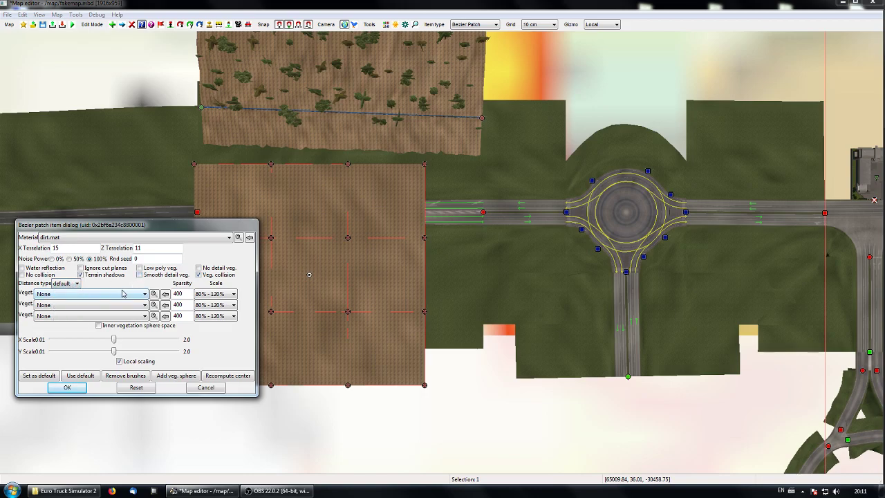
Step: Assign balt - pines russia as the patch's first vegetation with a sparsity of 600, and view the trees in perspective
left_click(130, 295)
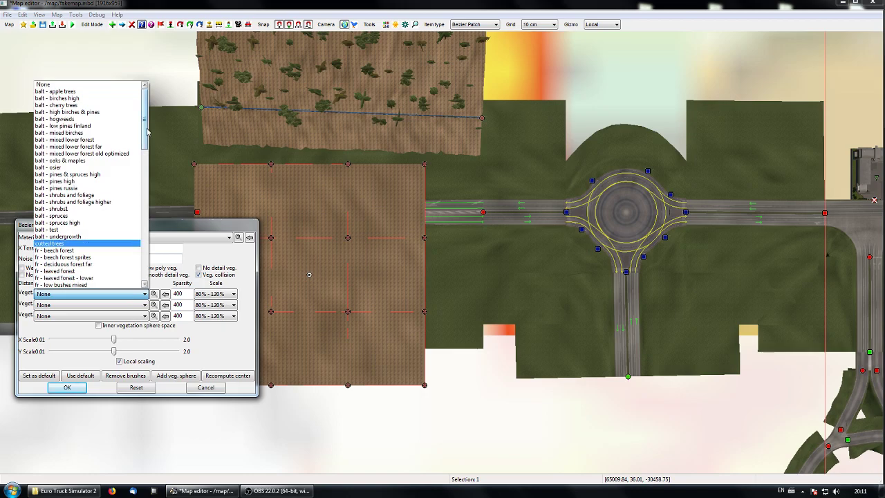
scroll(104, 146, "down", 1)
left_click(73, 173)
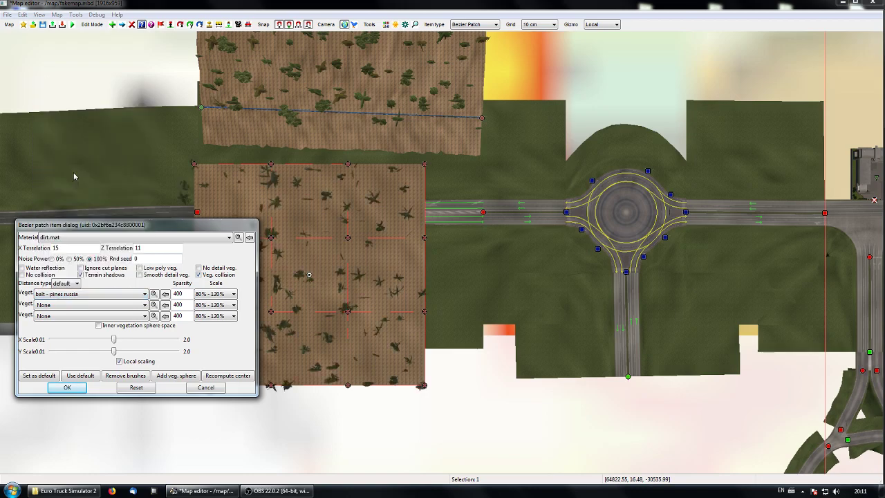
double_click(179, 293)
type("600")
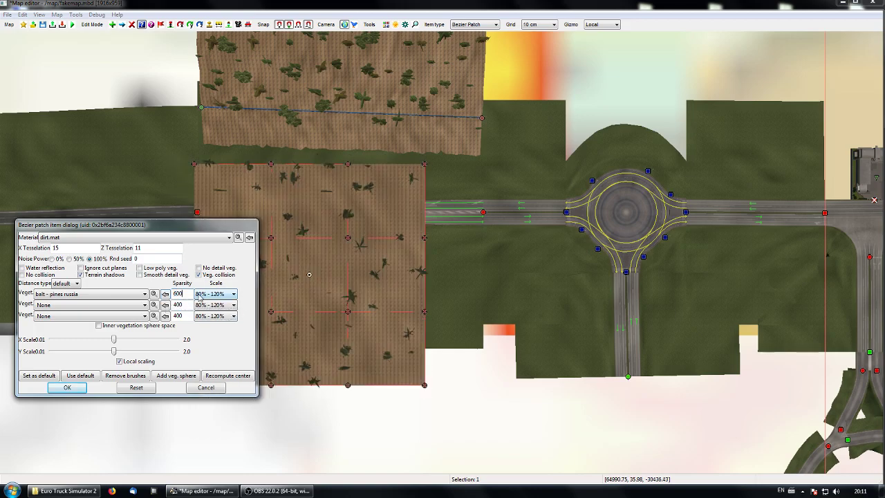
left_click(68, 387)
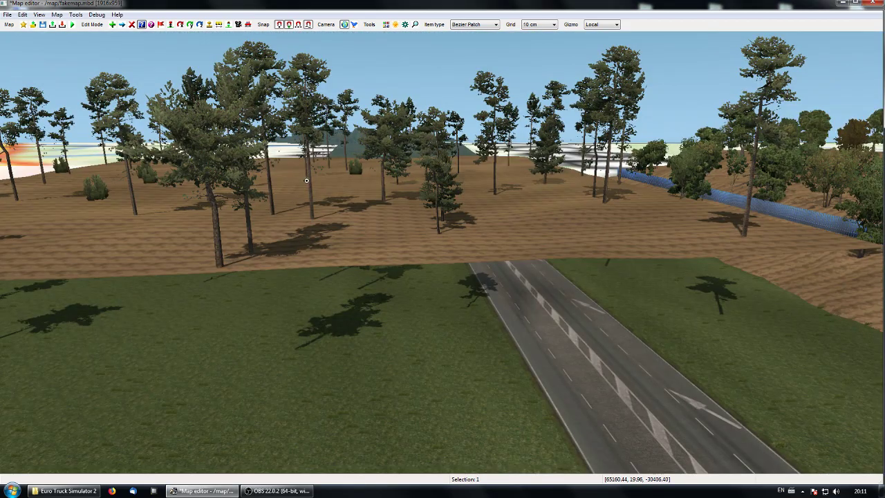
Step: Move the pine-covered Bezier patch in the top view to the empty area above the roundabout
key("p")
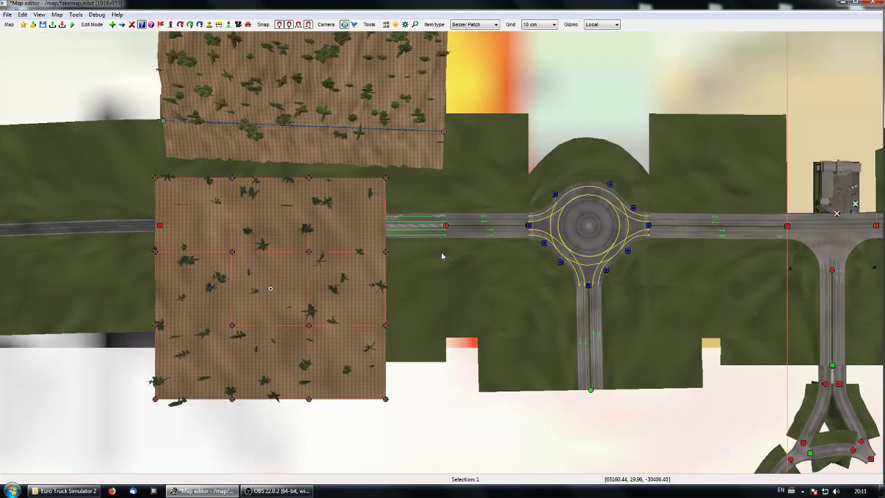
middle_click_drag(374, 279, 445, 290)
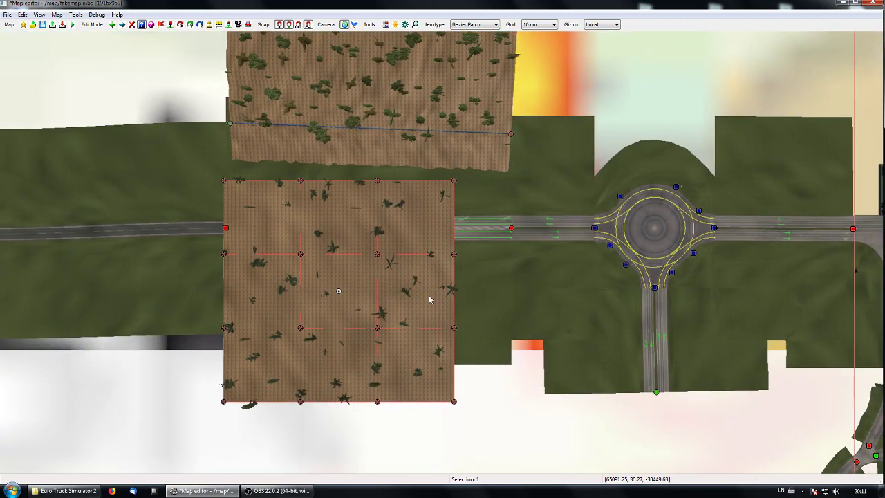
middle_click_drag(465, 301, 404, 320)
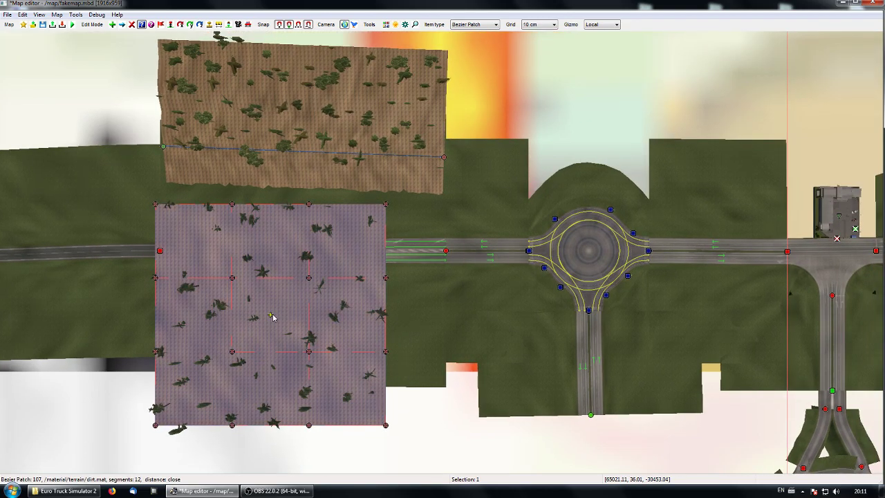
left_click_drag(272, 316, 584, 72)
middle_click_drag(666, 241, 363, 353)
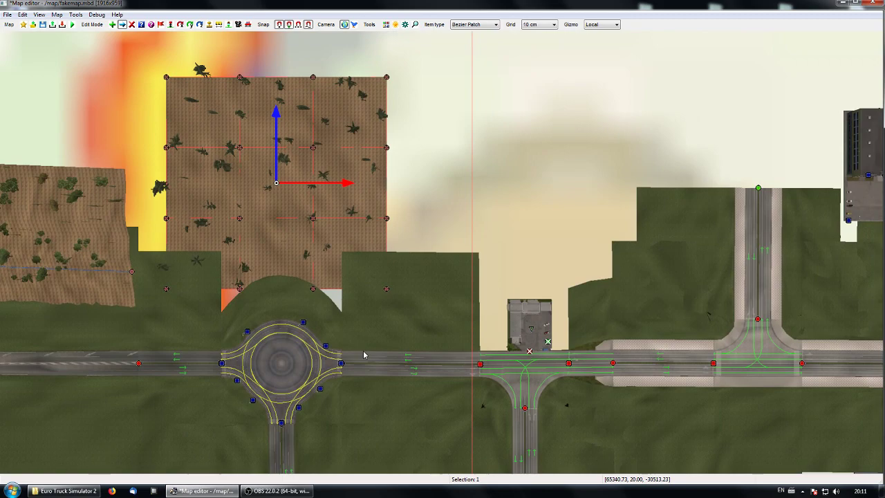
Step: Reshape the pine-covered patch's lower edge by moving its four bottom control points and adjusting the inner ones along the roundabout's upper side
middle_click_drag(389, 323, 370, 345)
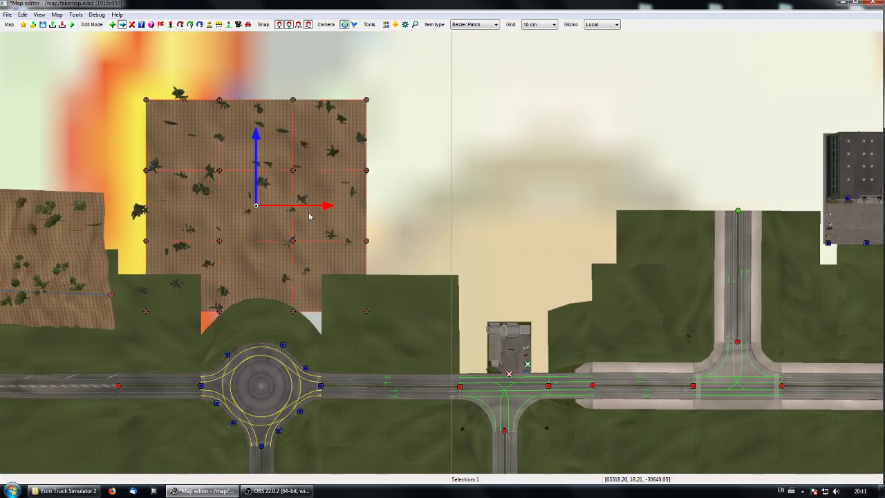
left_click_drag(367, 311, 430, 354)
left_click_drag(294, 311, 318, 352)
left_click_drag(220, 312, 235, 335)
left_click_drag(147, 313, 151, 363)
left_click_drag(318, 351, 291, 333)
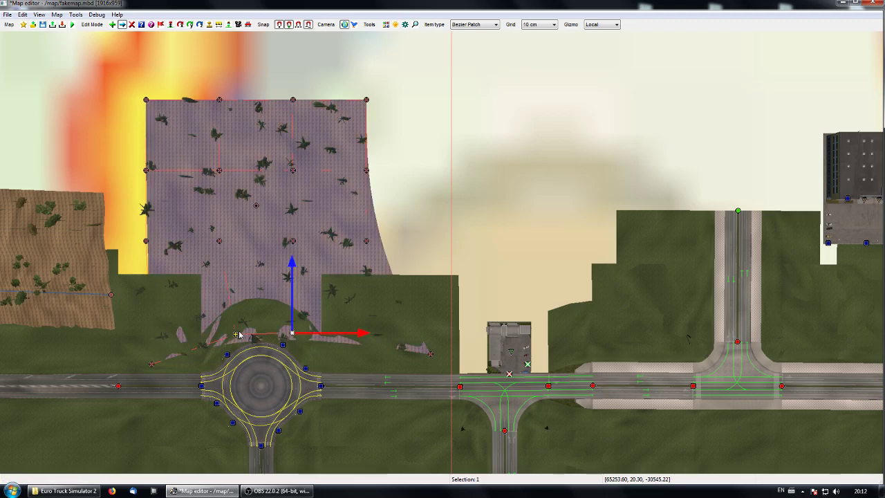
left_click(236, 325)
middle_click_drag(361, 363, 332, 350)
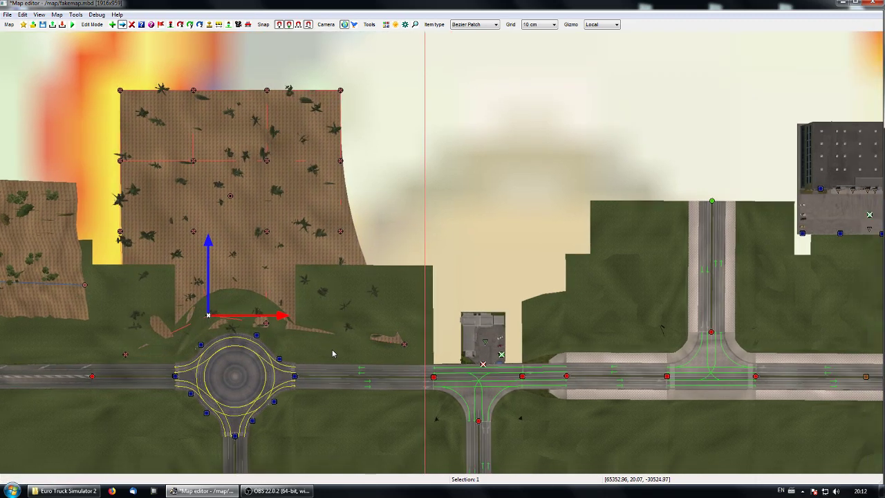
Step: Inspect the reshaped patch edge beside the roundabout in the perspective view and return to the top view
key("p")
key("KP_8")
key("KP_8")
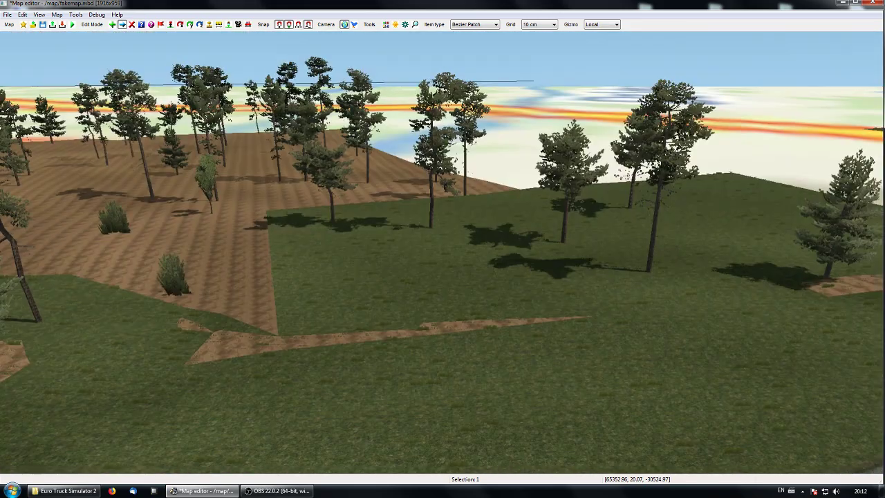
middle_click_drag(455, 256, 346, 257)
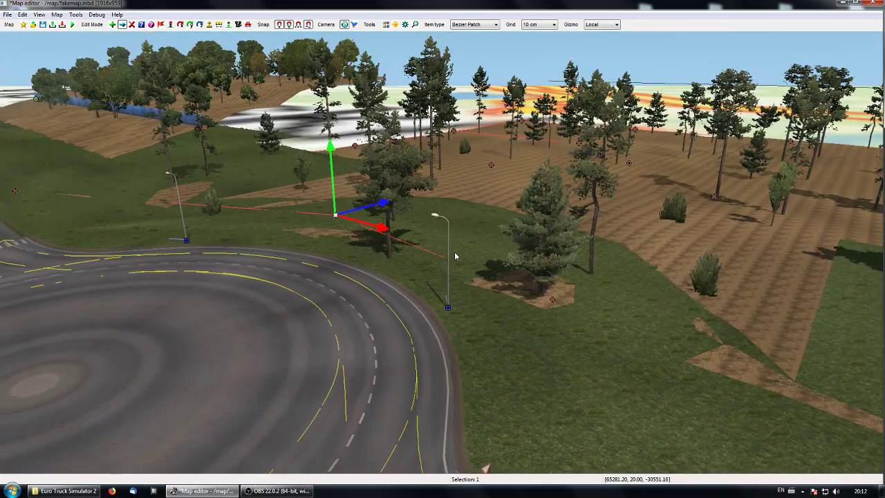
key("p")
right_click(423, 131)
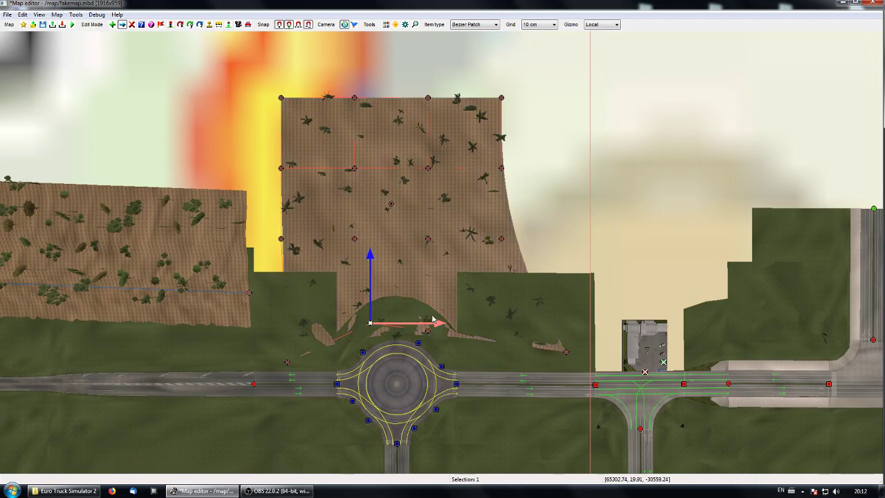
Step: Try resetting the patch, scaling its X to 2.0, recomputing its center and resetting and rescaling it again, discarding all changes
double_click(391, 208)
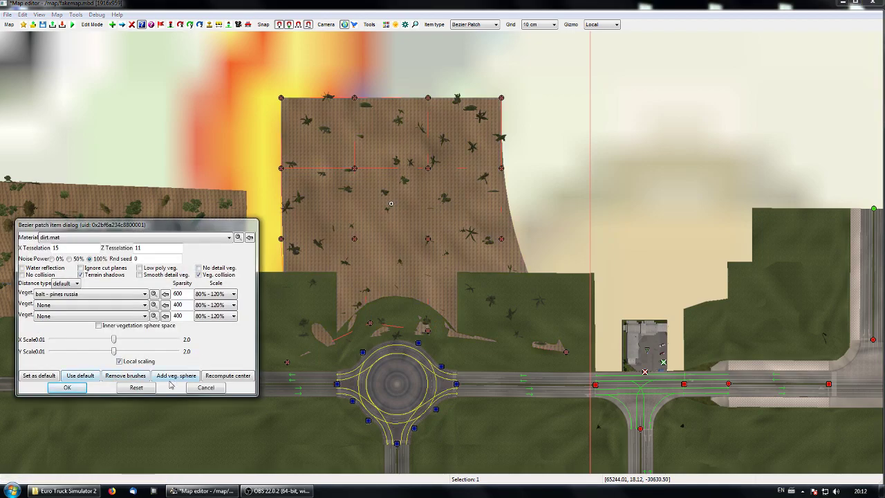
left_click(137, 387)
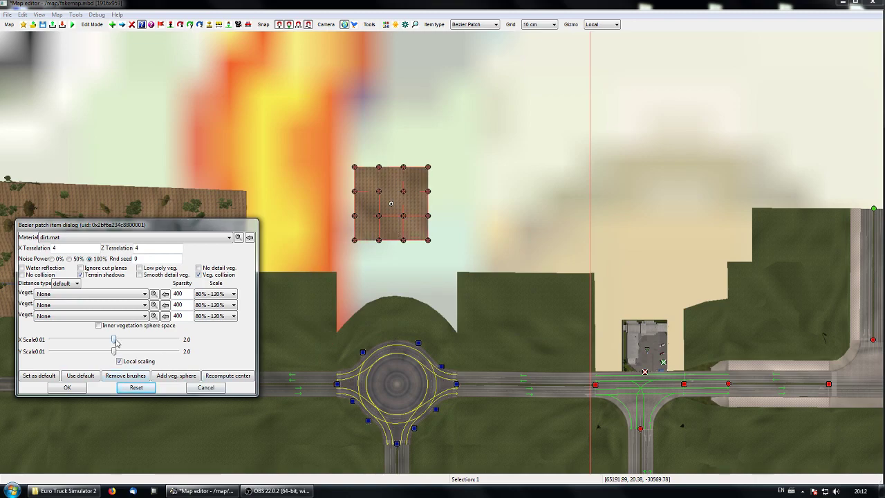
left_click_drag(115, 339, 185, 336)
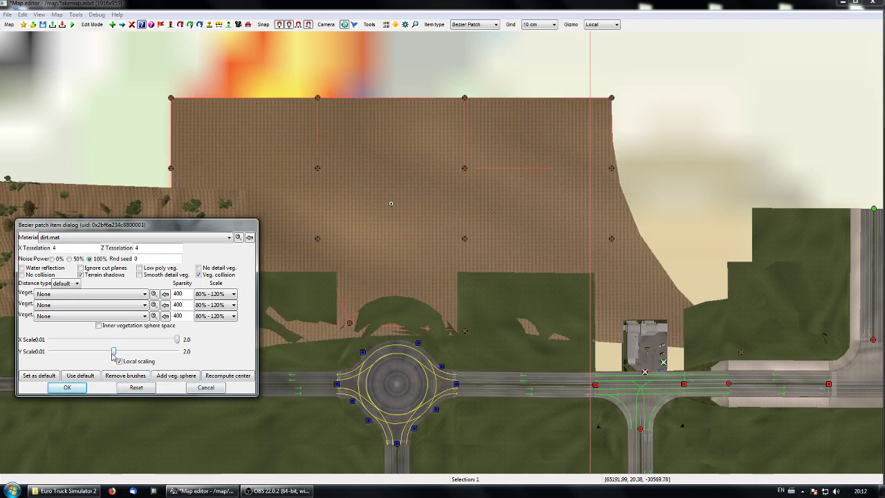
left_click(227, 378)
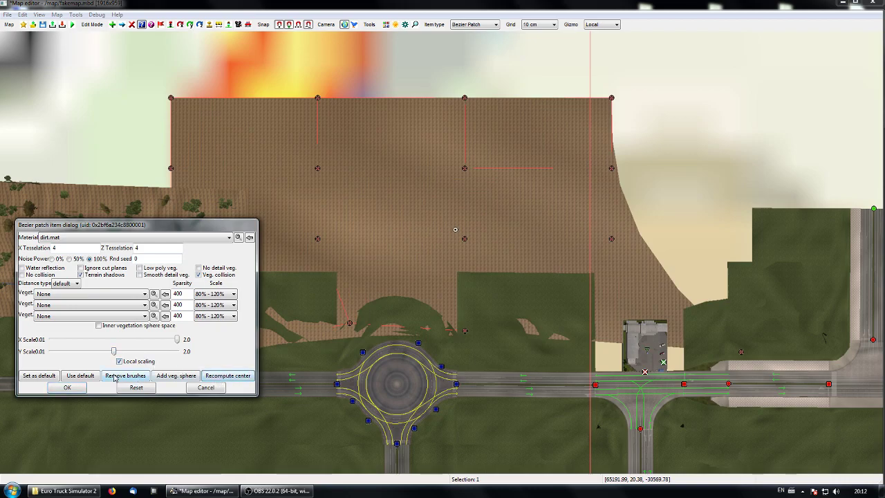
left_click(139, 388)
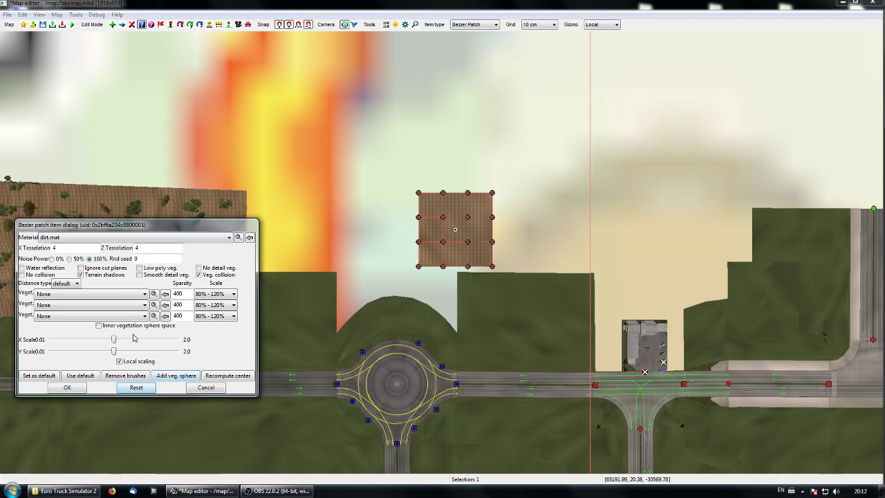
mouse_move(114, 339)
left_mouse_down()
mouse_move(135, 340)
mouse_move(127, 345)
left_mouse_up()
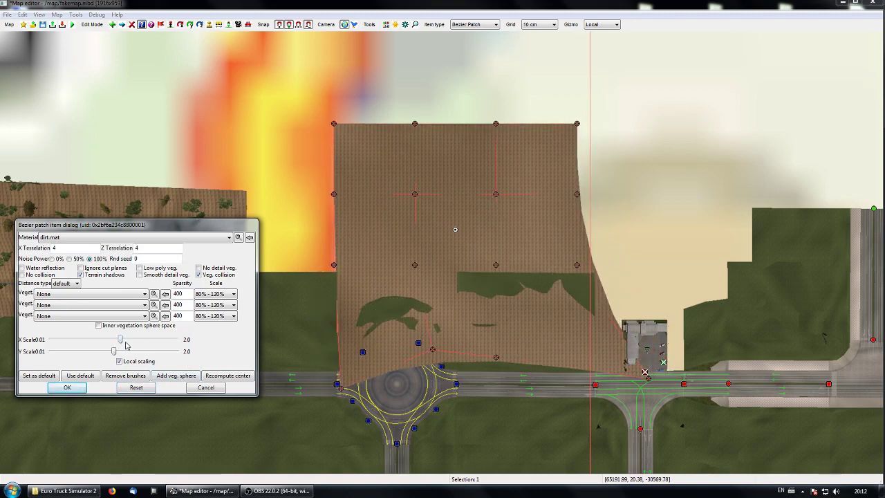
left_click(197, 388)
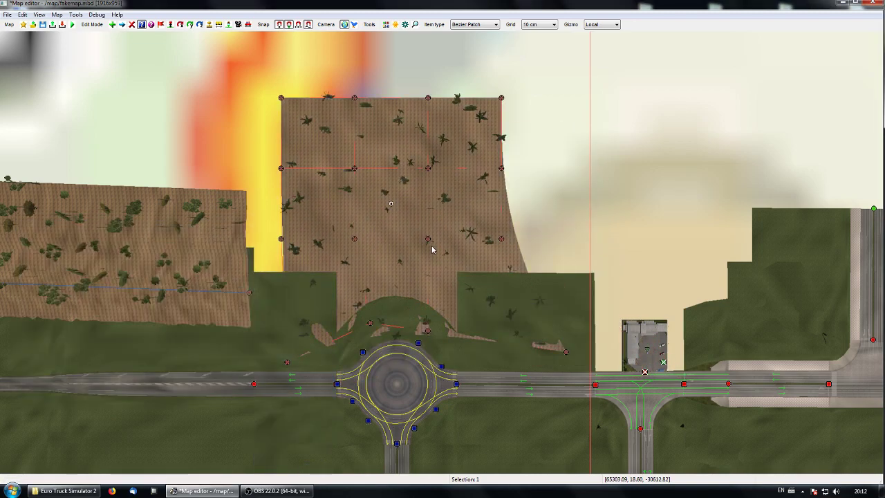
Step: Reset the Bezier patch to its defaults, scale X and Y to 2.0, and enlarge both axes further by equal amounts
double_click(391, 205)
left_click(136, 387)
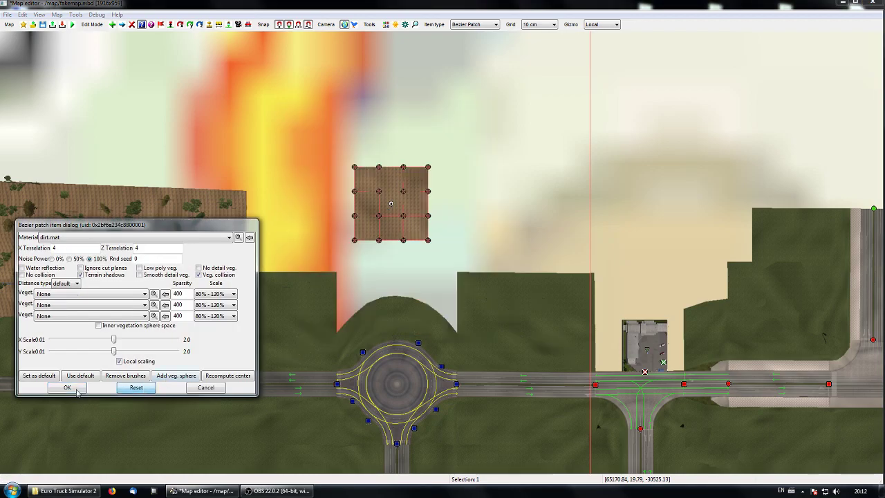
double_click(391, 204)
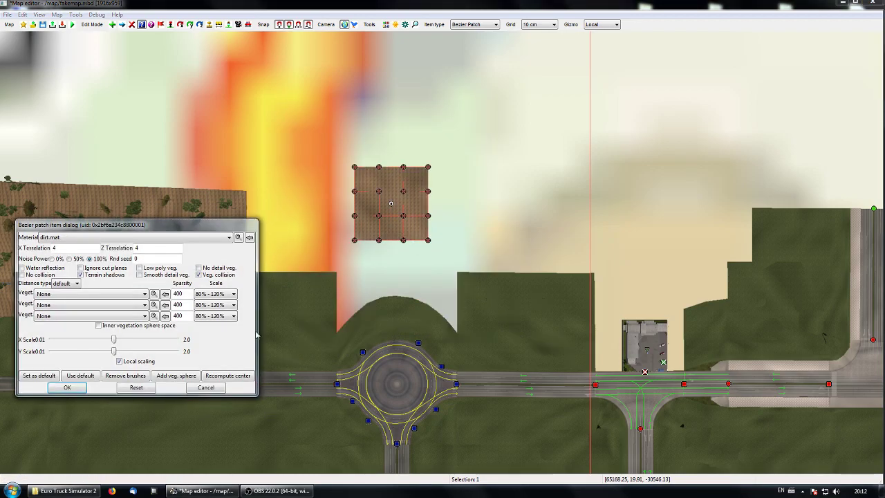
left_click_drag(116, 341, 178, 352)
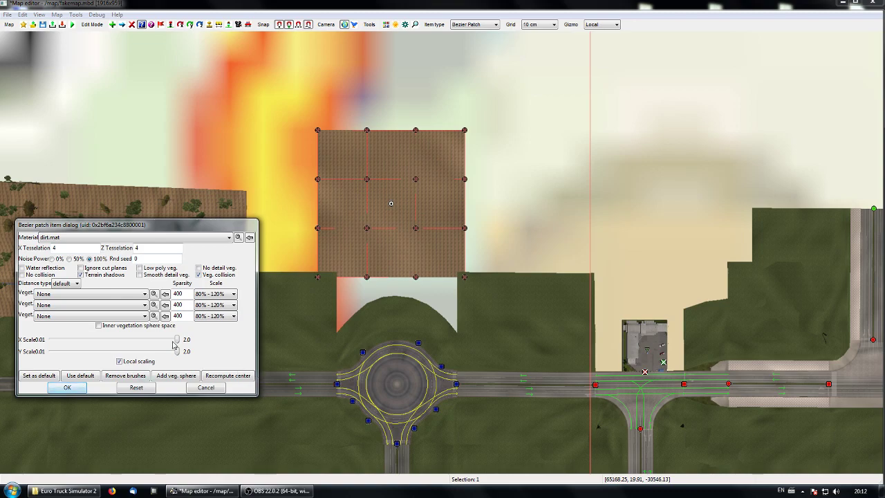
left_click(67, 387)
double_click(395, 205)
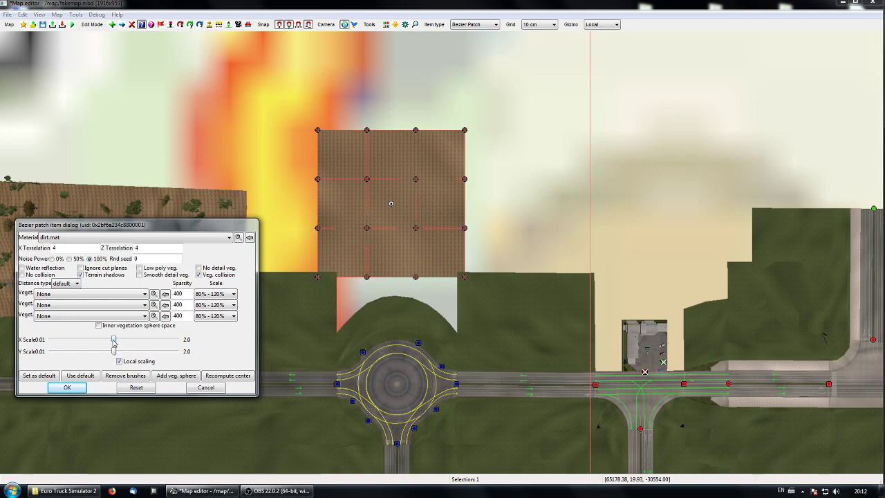
left_click_drag(113, 341, 140, 351)
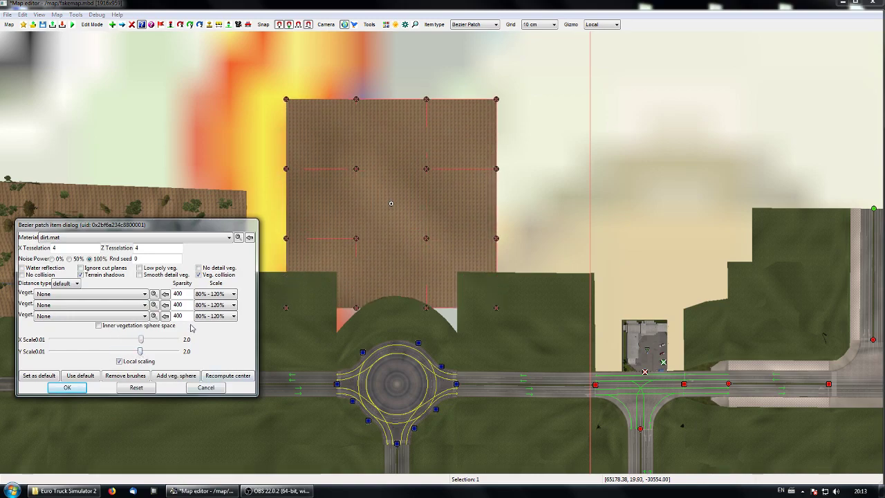
Step: Assign fr - beech forest as the enlarged patch's first vegetation
left_click(144, 293)
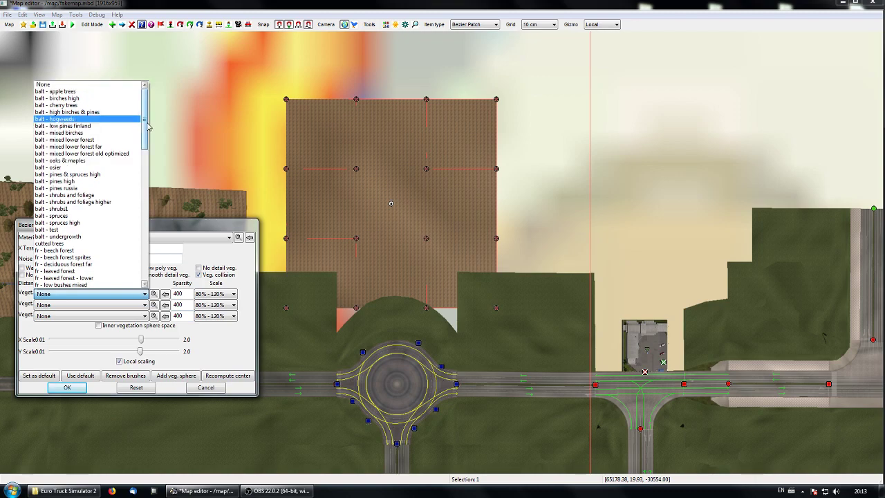
left_click_drag(145, 131, 145, 152)
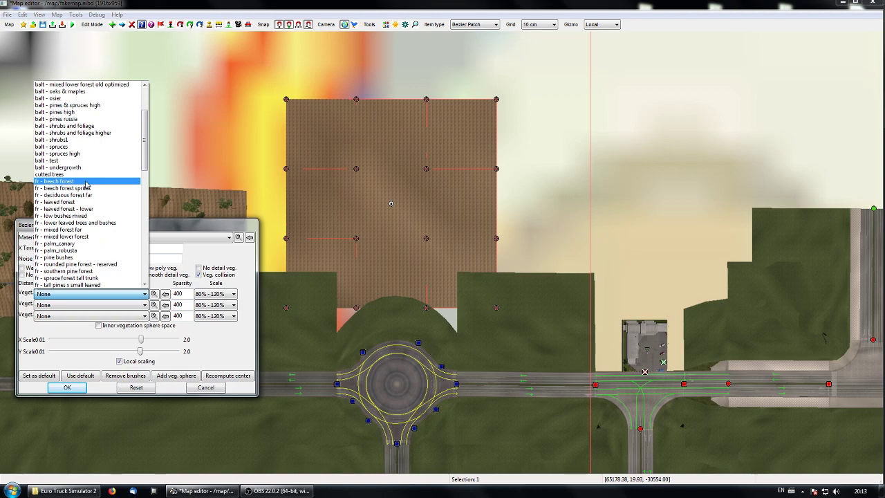
left_click(86, 181)
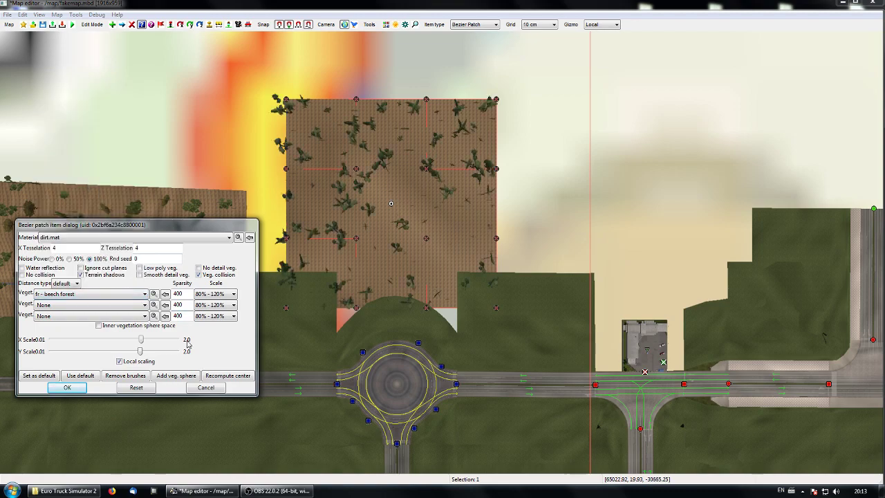
left_click(67, 387)
Step: Move the beech-covered patch down so that it lies across the roundabout
key("m")
left_click_drag(395, 145, 395, 297)
right_click_drag(519, 421, 455, 301)
left_click(455, 301)
Step: Examine in the perspective view where the patch's trees stand on the roads and roundabout
key("space")
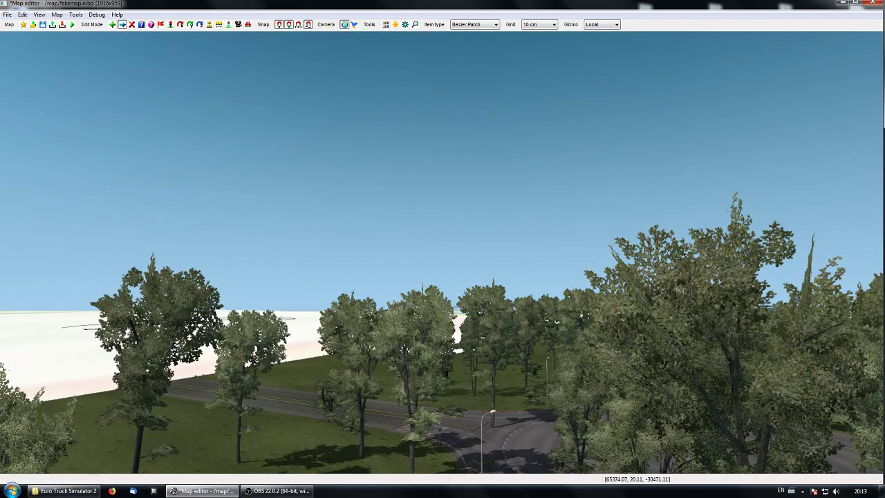
key("Up")
key("Up")
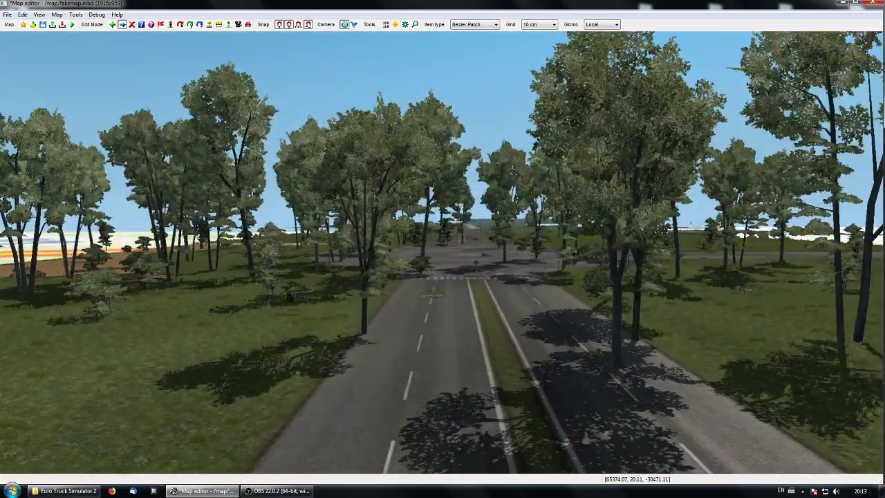
key("Up")
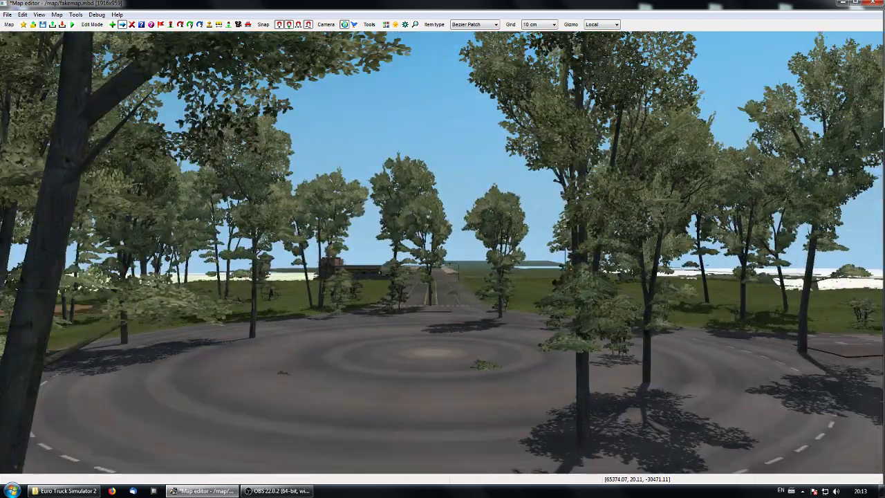
key("Up")
key("p")
Step: Move the patch back above the roundabout and rotate it about 45 degrees so that one corner overlaps the roundabout
right_click_drag(467, 329, 420, 338)
left_click(414, 220)
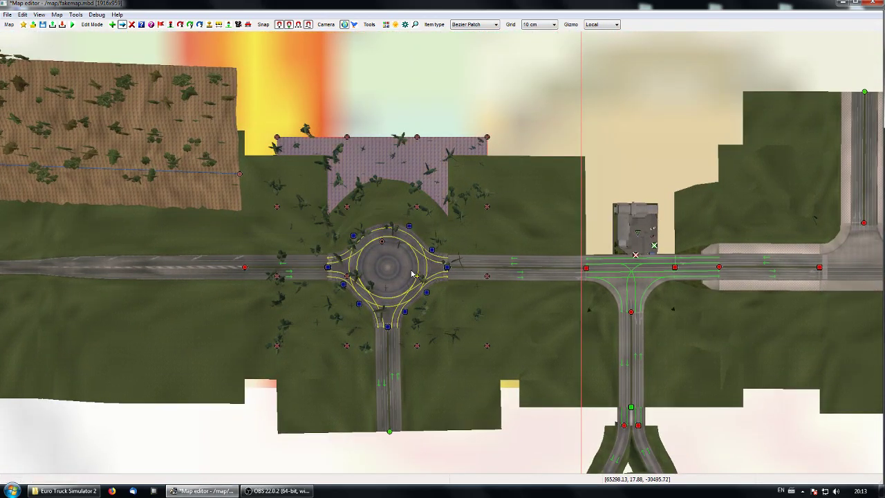
left_click(383, 242)
left_click_drag(383, 239, 405, 180)
key("r")
key("m")
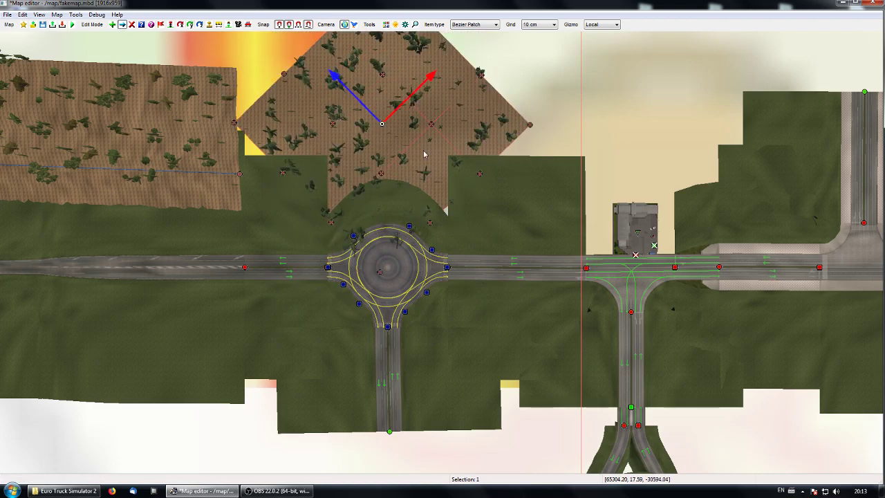
left_click_drag(338, 76, 360, 98)
Step: Examine the rotated patch's trees around the roundabout in the perspective view and return to the top view
right_click_drag(502, 369, 441, 368)
left_click(414, 348)
key("p")
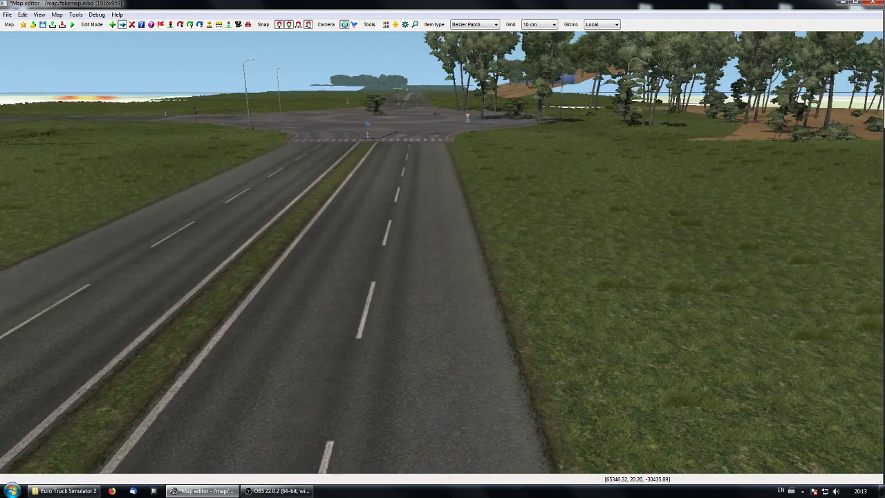
key("Up")
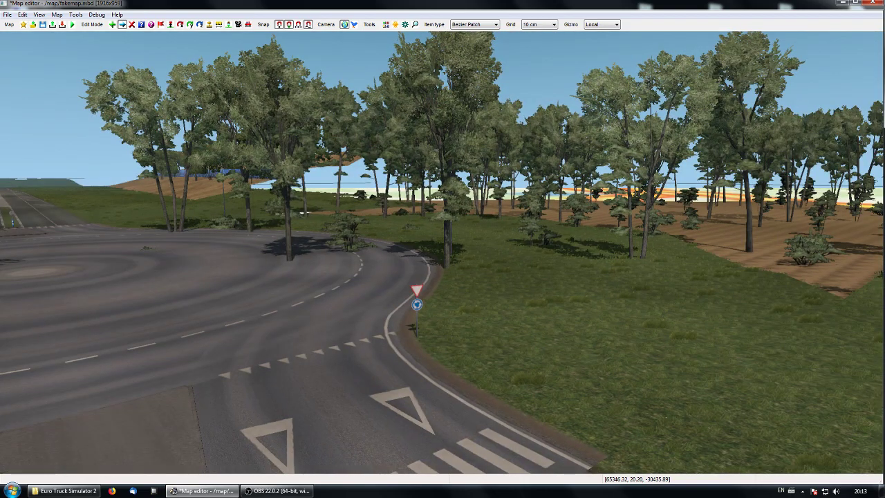
key("Up")
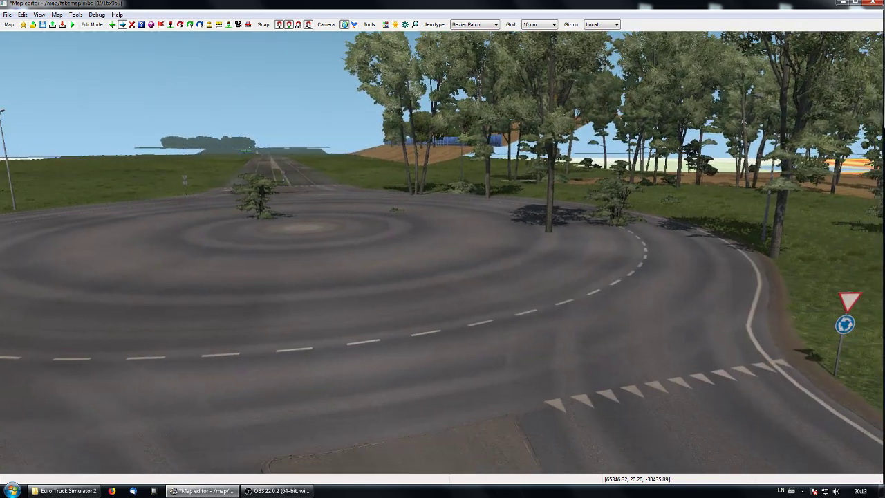
right_click(441, 252)
key("p")
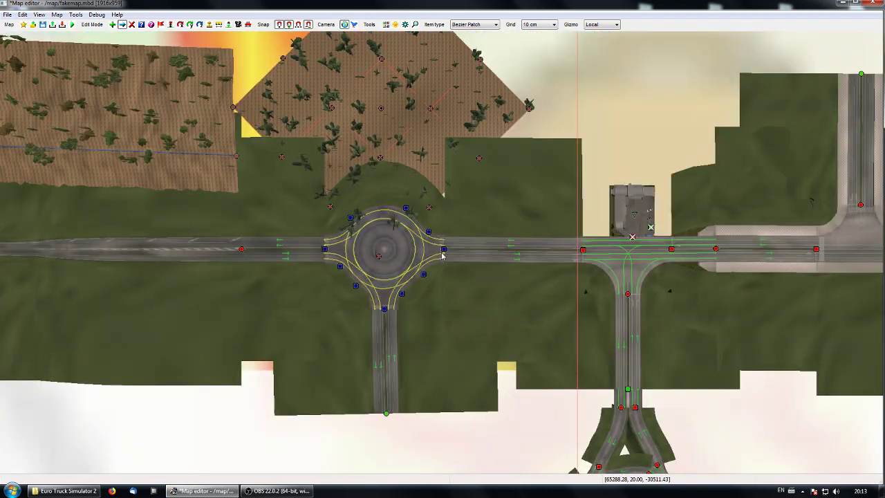
Step: Add a vegetation sphere to the rotated beech forest patch
double_click(379, 113)
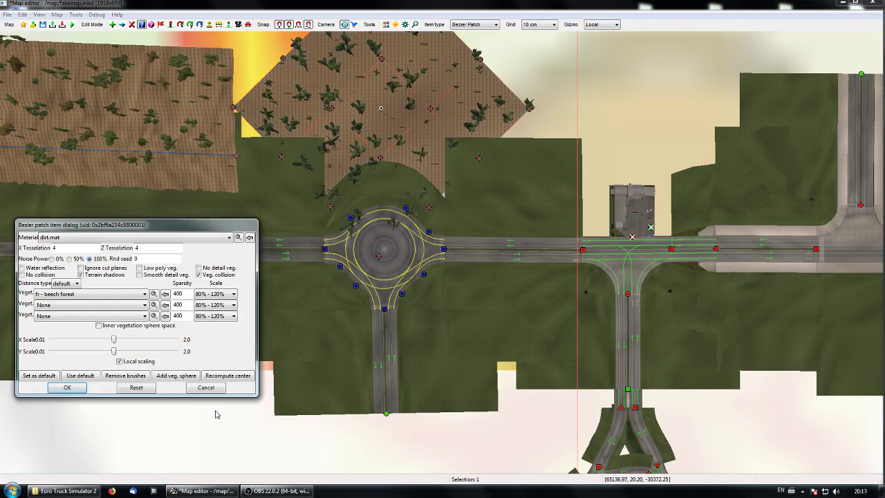
left_click(177, 377)
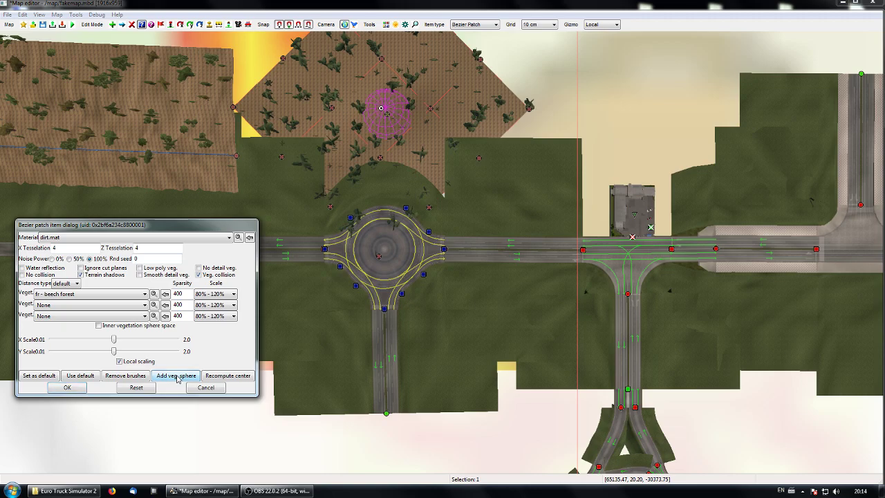
left_click(63, 389)
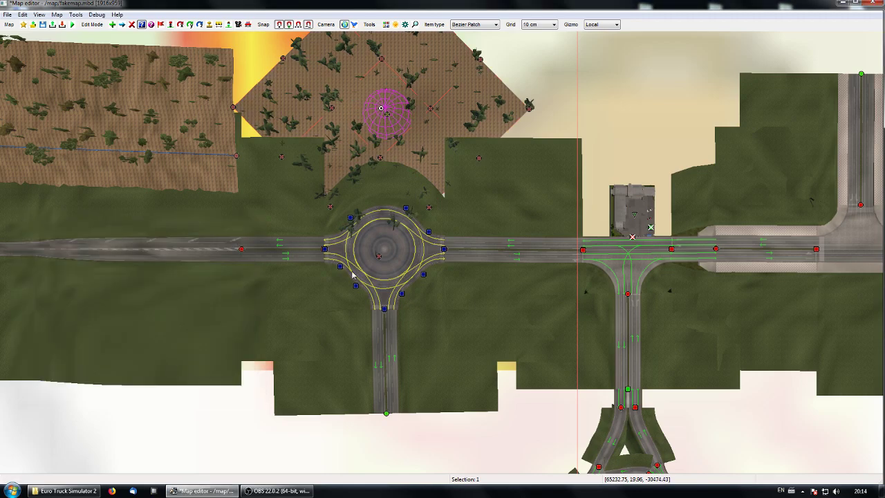
Step: Review the sphere type options of the patch's vegetation sphere, keep No vegetation and set the radius to 40
double_click(391, 120)
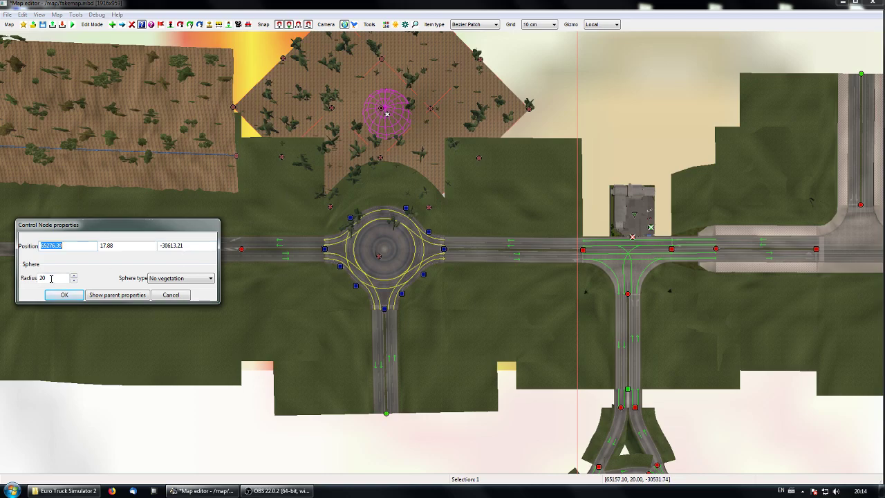
left_click(163, 278)
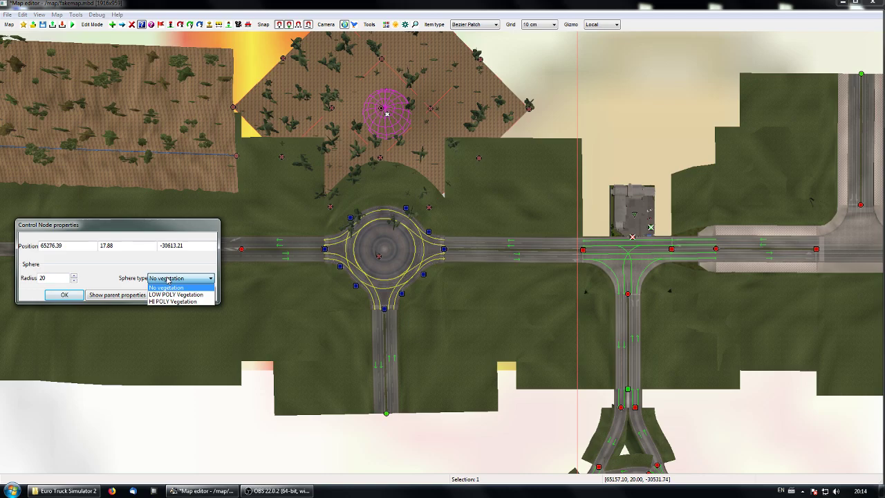
left_click(179, 280)
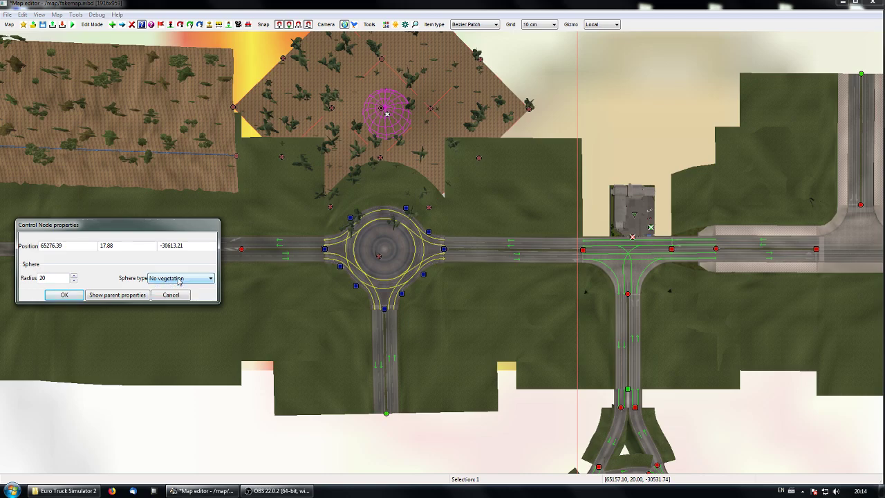
left_click(179, 280)
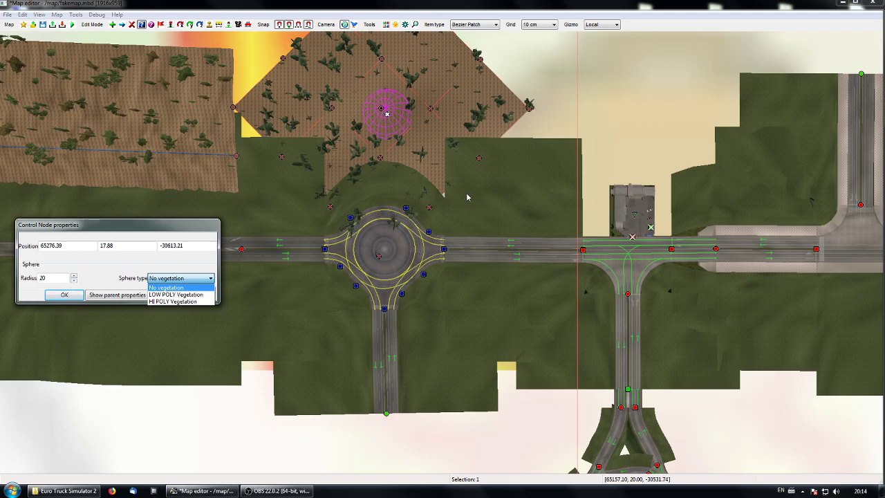
left_click(180, 279)
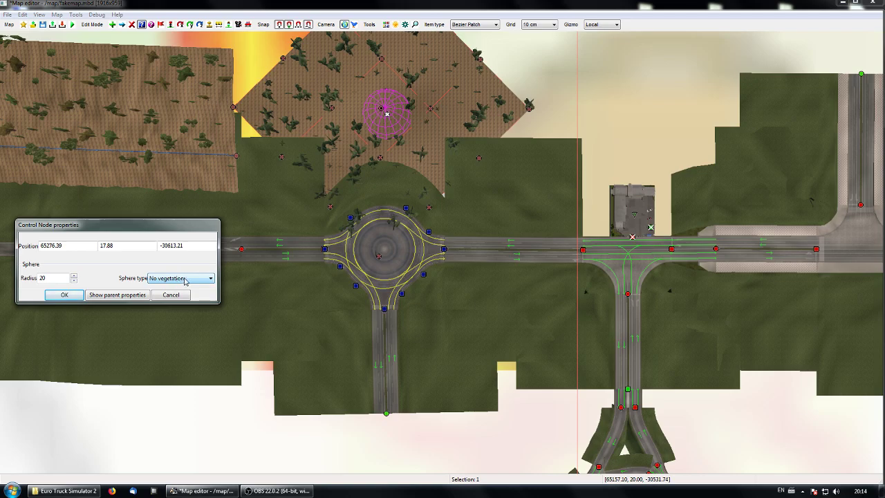
type("40")
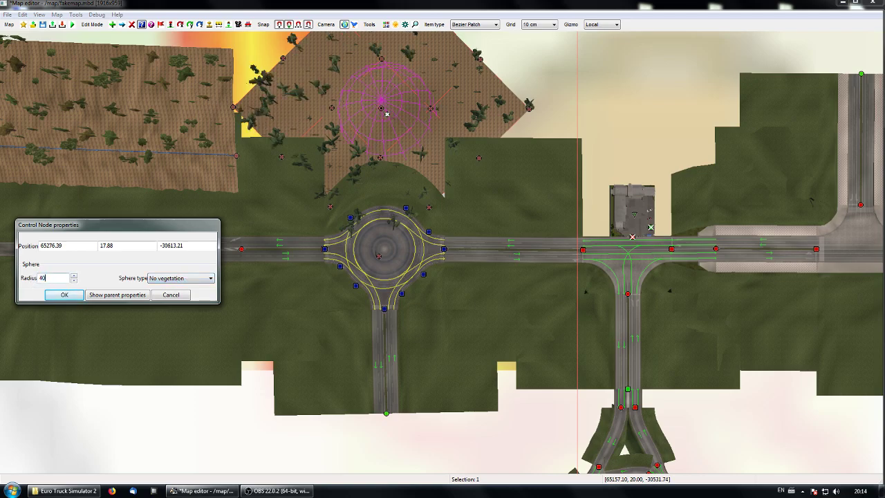
left_click(73, 297)
Step: Move the vegetation sphere along its local axes so that it covers the roundabout
right_click_drag(431, 190, 444, 288)
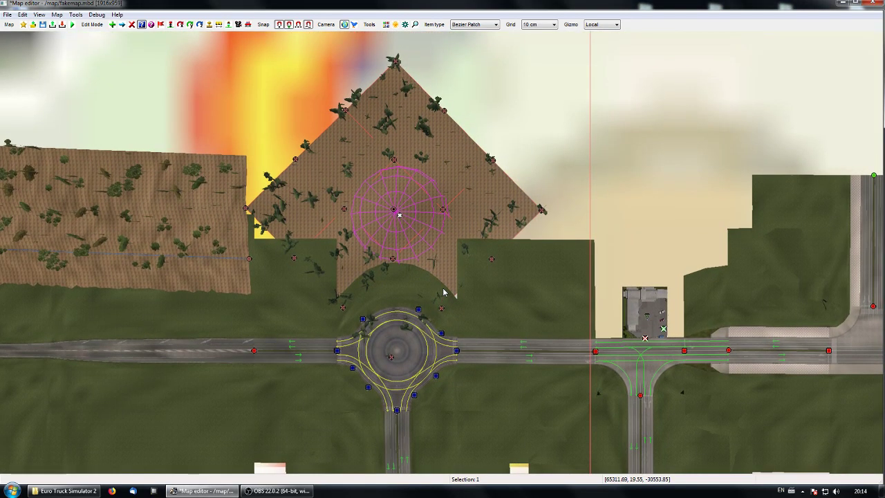
key("m")
left_click_drag(443, 177, 392, 208)
left_click_drag(331, 233, 279, 181)
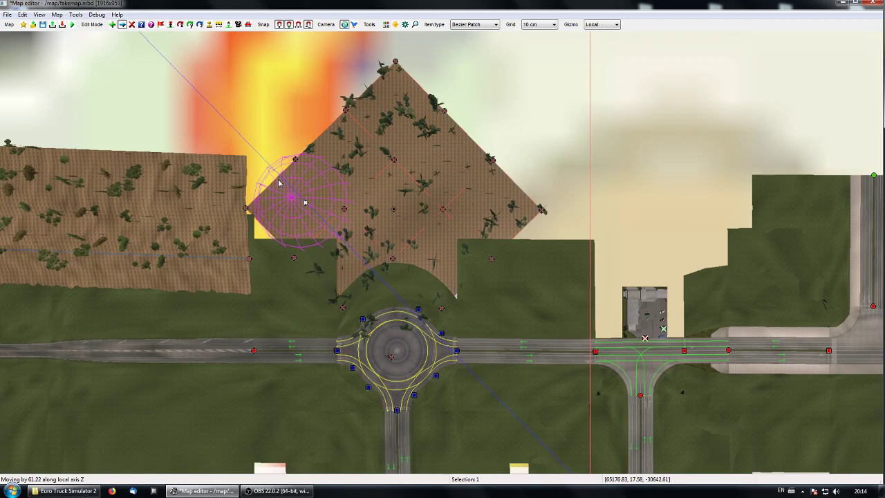
left_click_drag(344, 171, 289, 239)
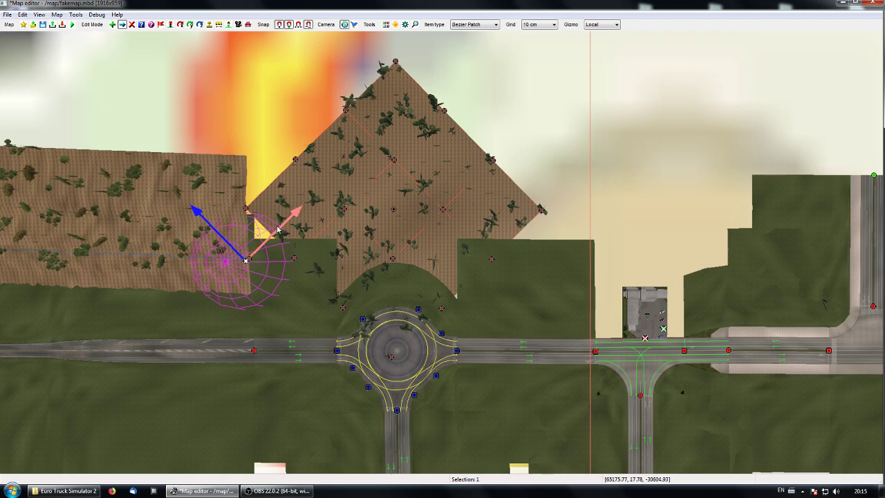
left_click_drag(277, 230, 358, 199)
left_click_drag(274, 174, 365, 305)
left_click_drag(447, 269, 435, 278)
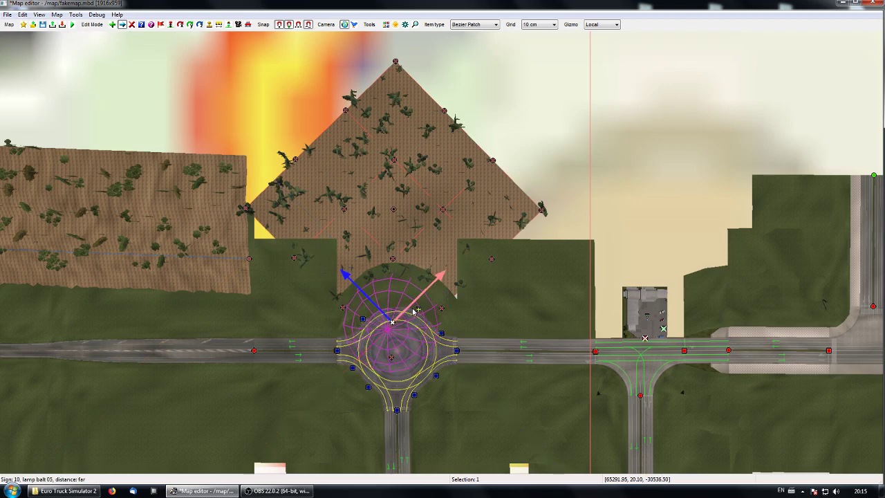
Step: Examine the trees around the roundabout in the perspective view and return to the top view
middle_click_drag(555, 419, 476, 352)
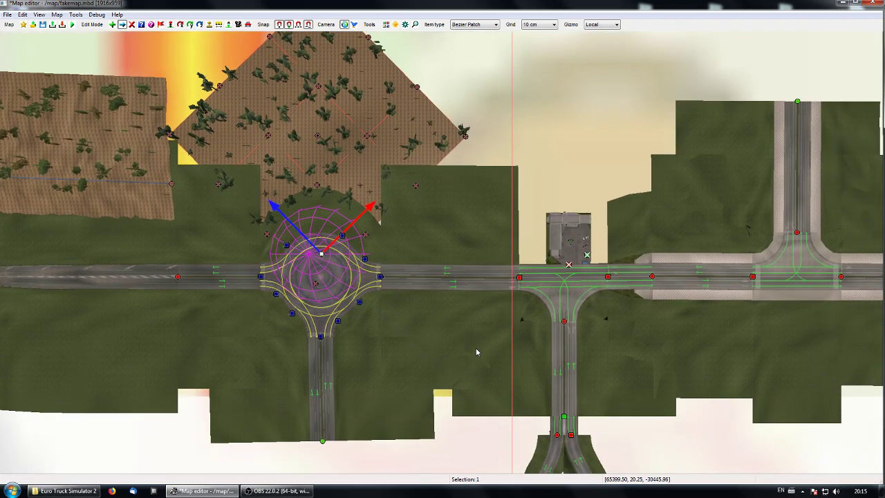
key("p")
key("Up")
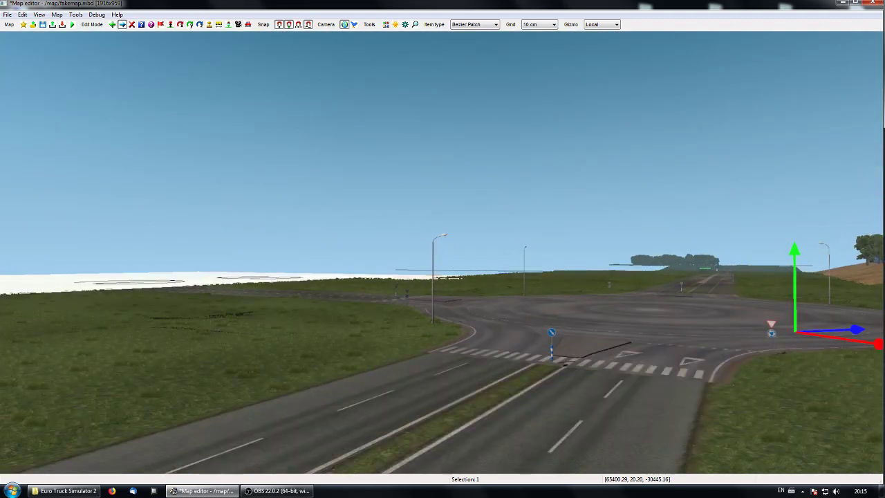
key("Up")
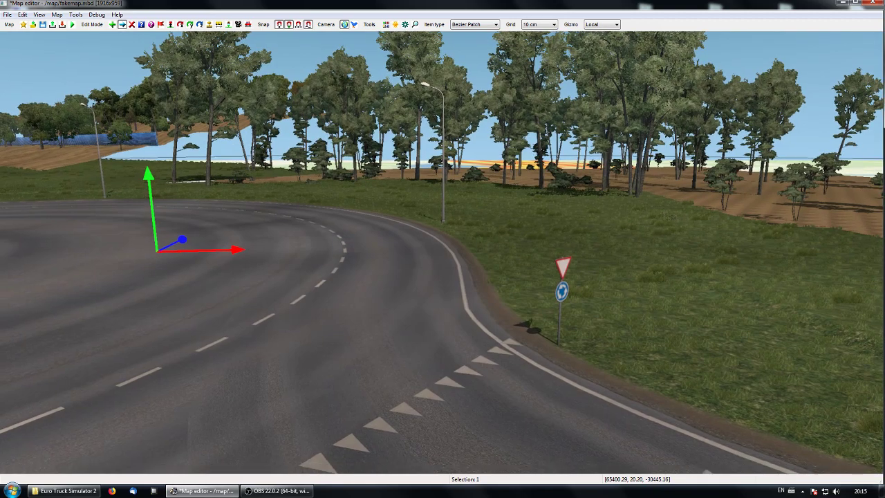
key("p")
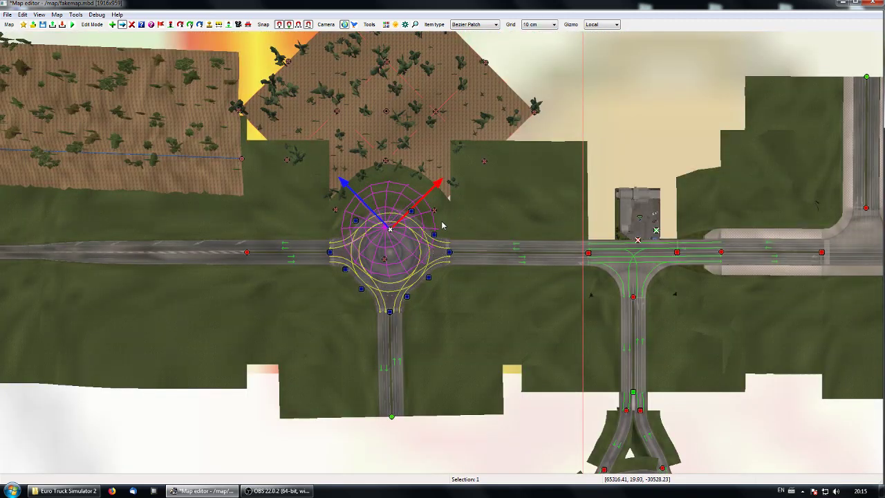
right_click_drag(442, 226, 439, 255)
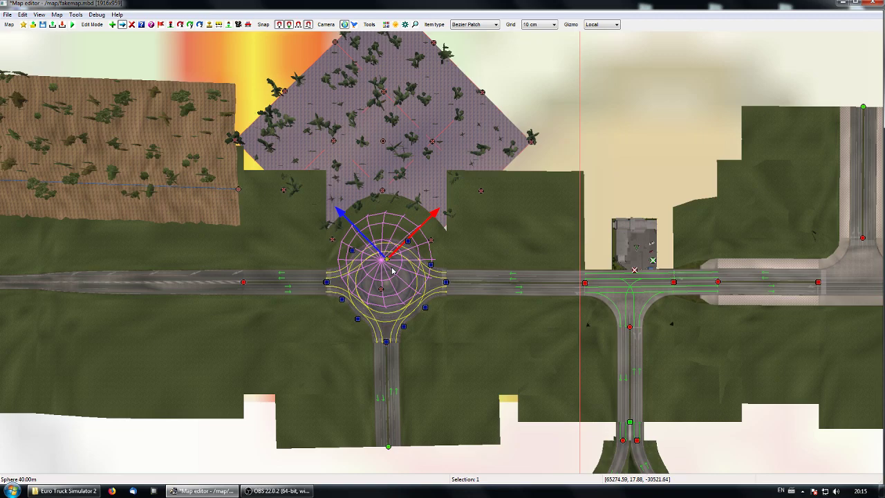
Step: Check the beech forest patch's properties without changing them and delete the vegetation sphere over the roundabout
double_click(384, 143)
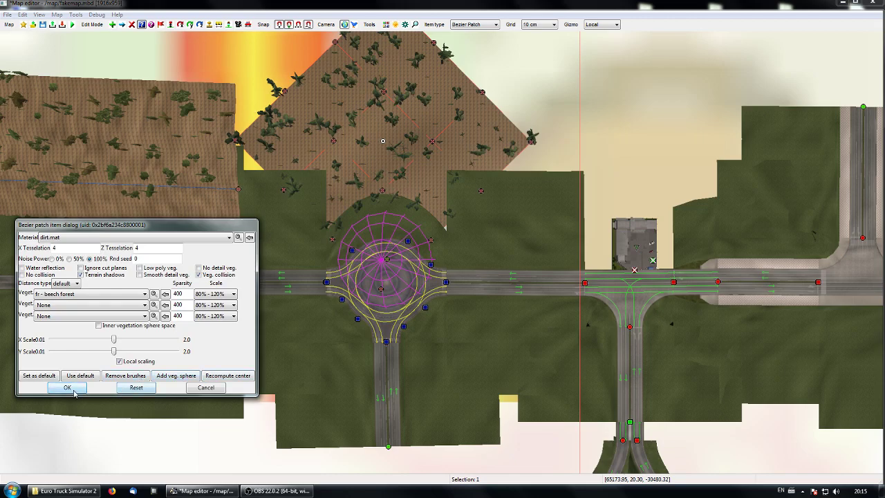
left_click(205, 388)
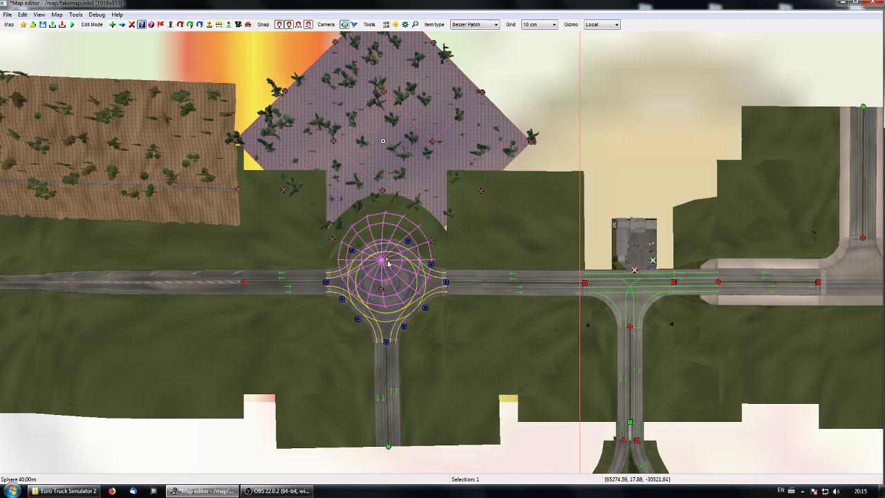
left_click(387, 262)
right_click_drag(420, 300, 355, 300)
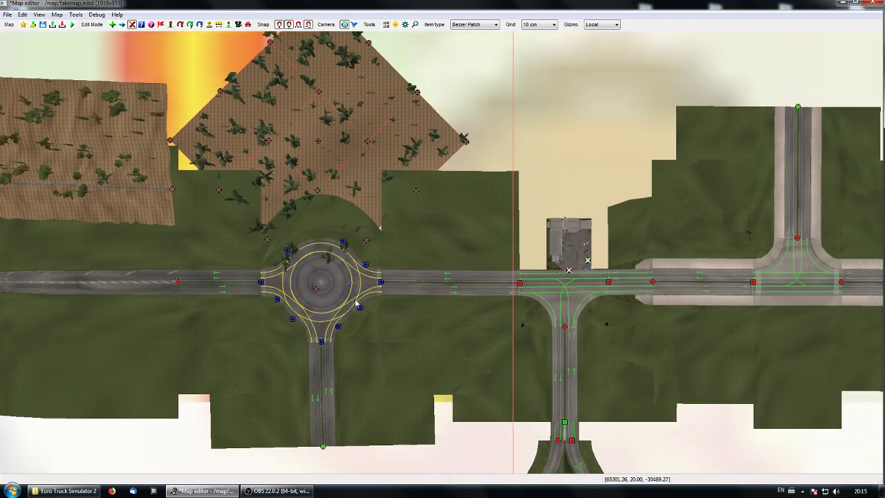
Step: Move the beech forest patch away from the roundabout to the empty area southwest of it
right_click_drag(401, 230, 446, 291)
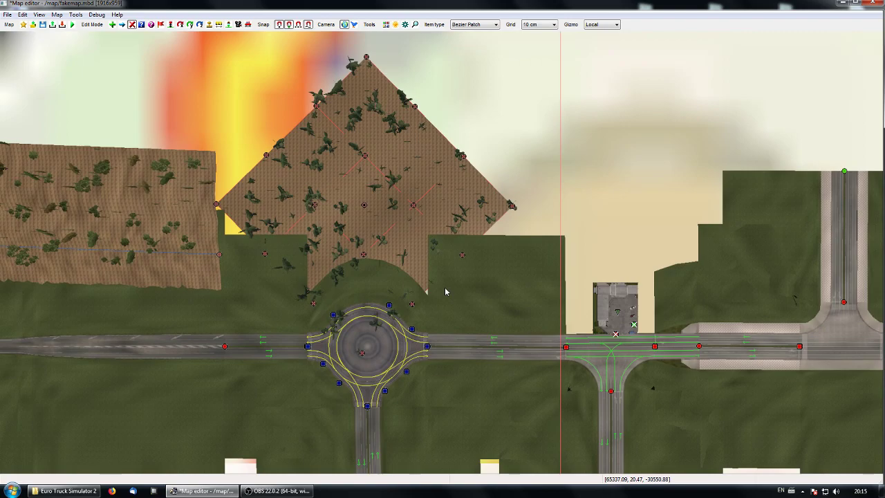
left_click(364, 205)
left_click_drag(382, 166, 162, 380)
right_click_drag(298, 393, 484, 182)
left_click_drag(341, 193, 185, 347)
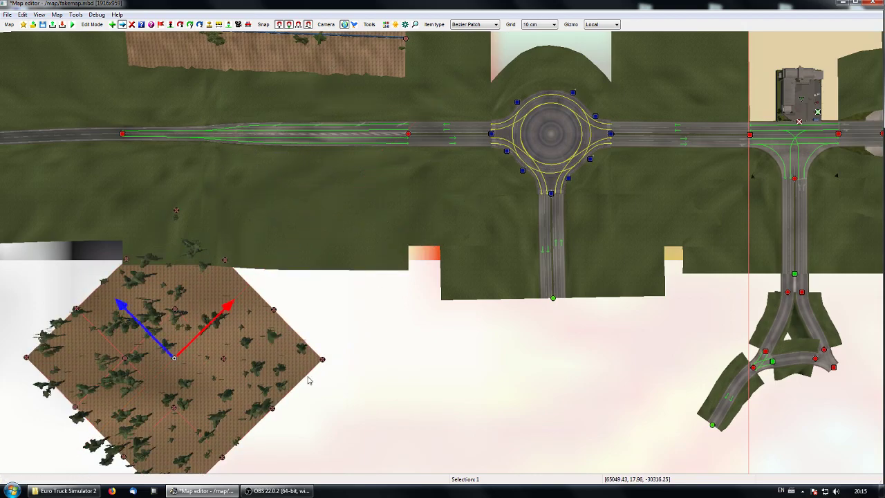
right_click_drag(309, 380, 496, 285)
left_click_drag(374, 220, 354, 238)
Step: Rotate the patch about 45 degrees so its sides line up with the map, and scale it into a wide rectangle
key("r")
left_click_drag(330, 281, 328, 249)
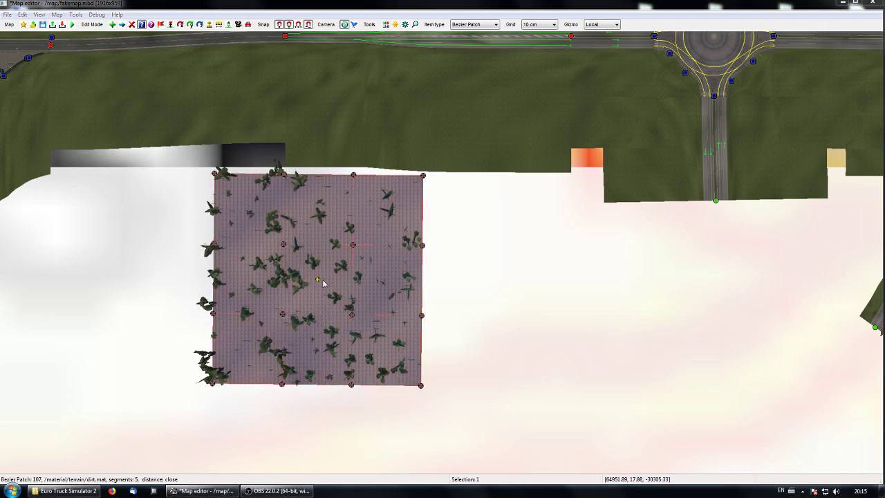
double_click(322, 279)
mouse_move(114, 341)
left_mouse_down()
mouse_move(144, 340)
mouse_move(104, 340)
mouse_move(158, 352)
left_mouse_up()
left_click(67, 387)
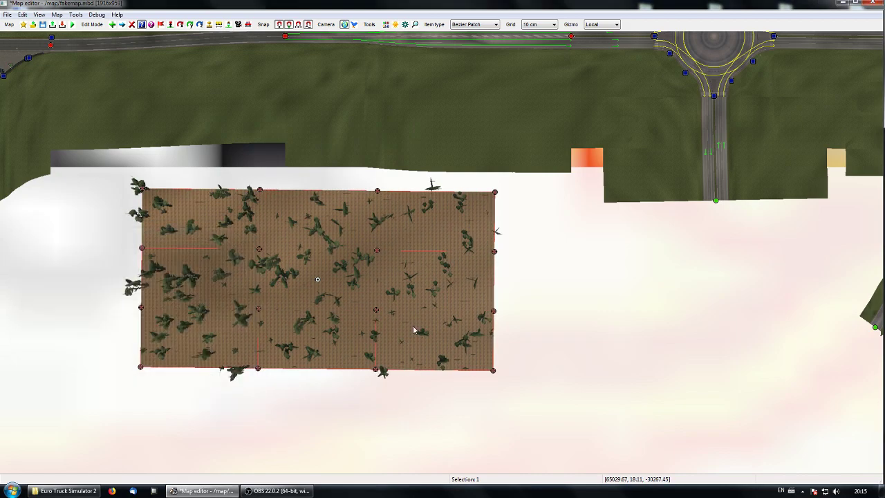
Step: Select the patch's four inner control nodes together and raise them in the perspective view to form a hill
left_click(258, 258)
key("Escape")
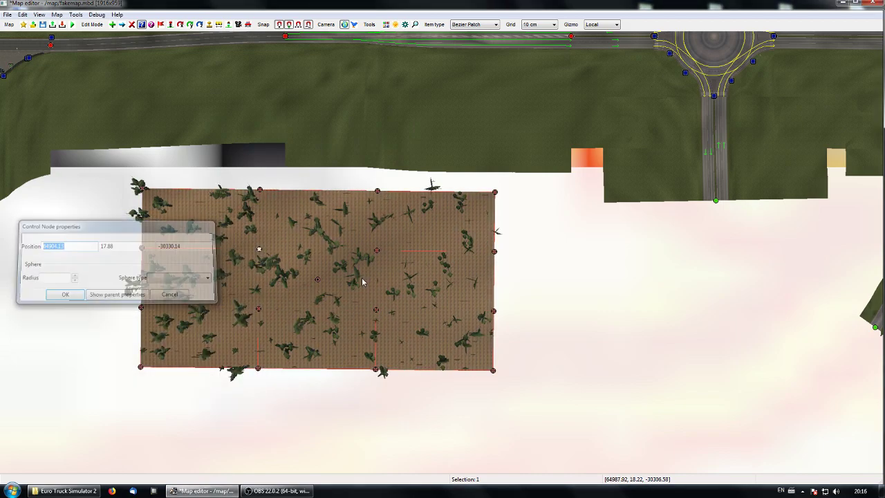
left_click(377, 309, "ctrl")
left_click(258, 309, "ctrl")
right_click_drag(435, 336, 373, 328)
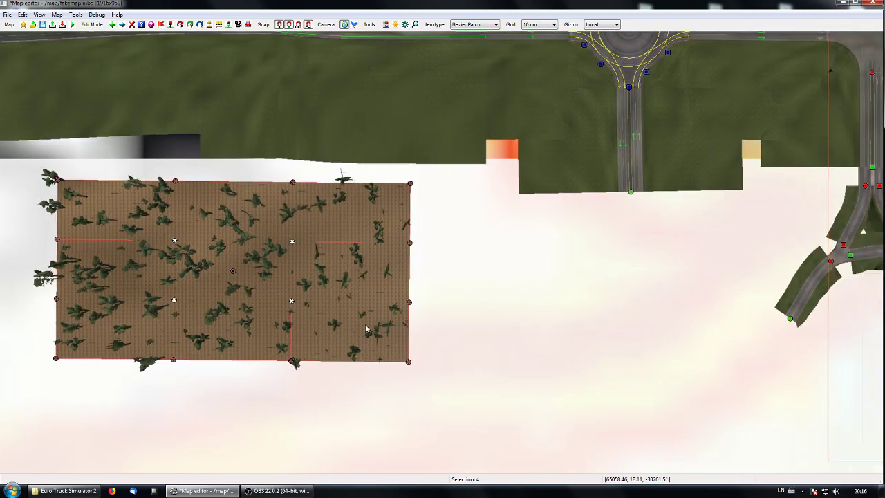
key("m")
key("p")
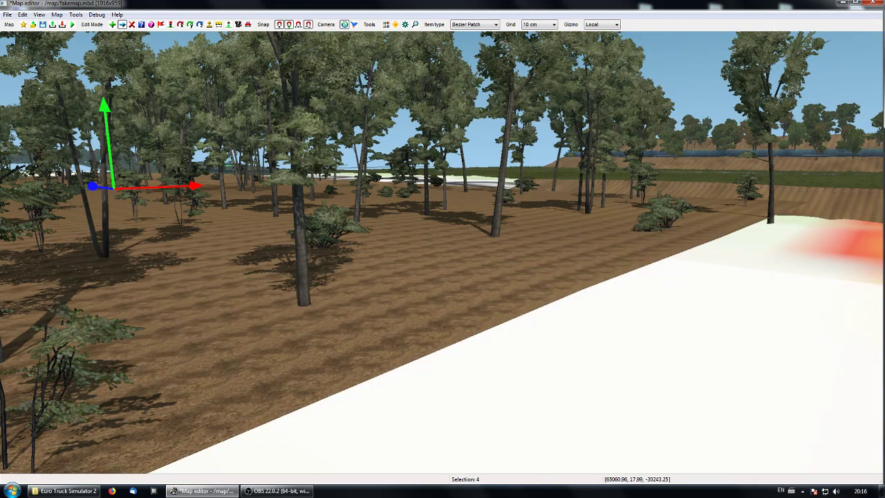
key("KP_9")
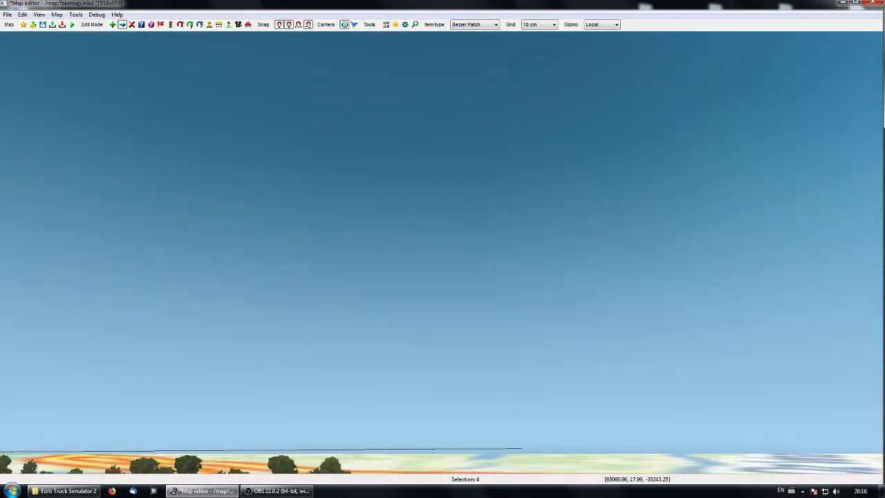
key("KP_8")
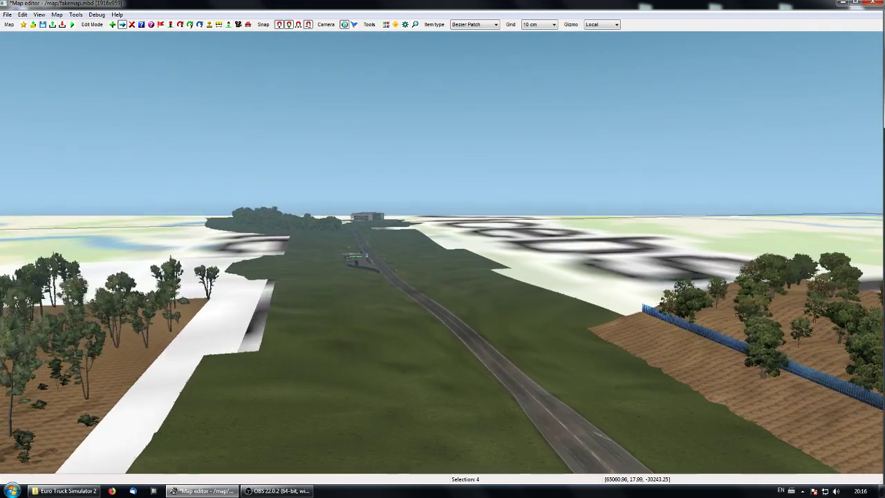
key("p")
left_click_drag(292, 206, 293, 52)
left_click(576, 349)
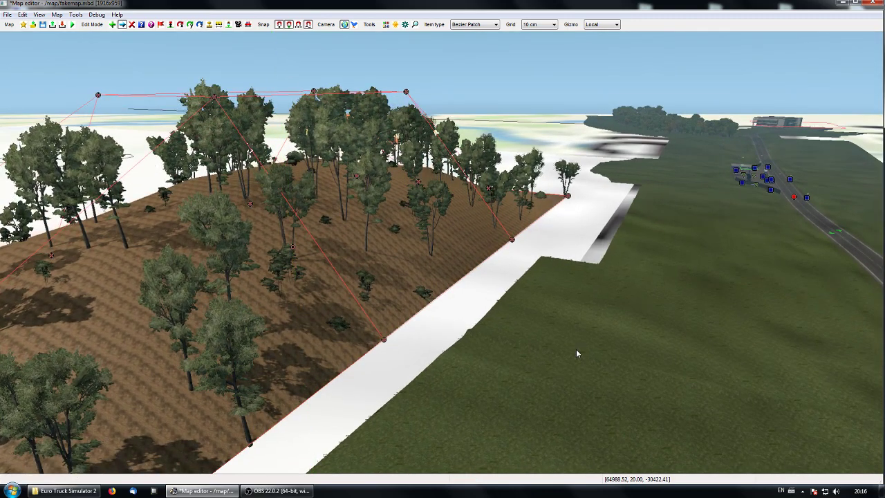
Step: Back in the top view, pull the two middle control nodes of the patch's northern edge outward to curve it
key("o")
right_click_drag(514, 379, 578, 337)
left_click(397, 284)
left_click_drag(397, 265, 399, 208)
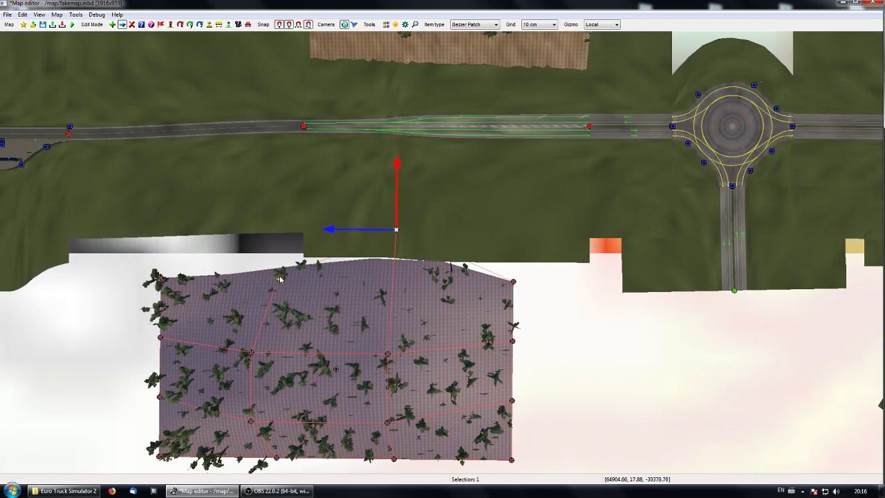
left_click(278, 279)
left_click_drag(276, 252, 288, 193)
Step: Pull the two middle control nodes of the patch's eastern edge outward to round that side
right_click_drag(448, 342, 313, 244)
left_click(379, 262)
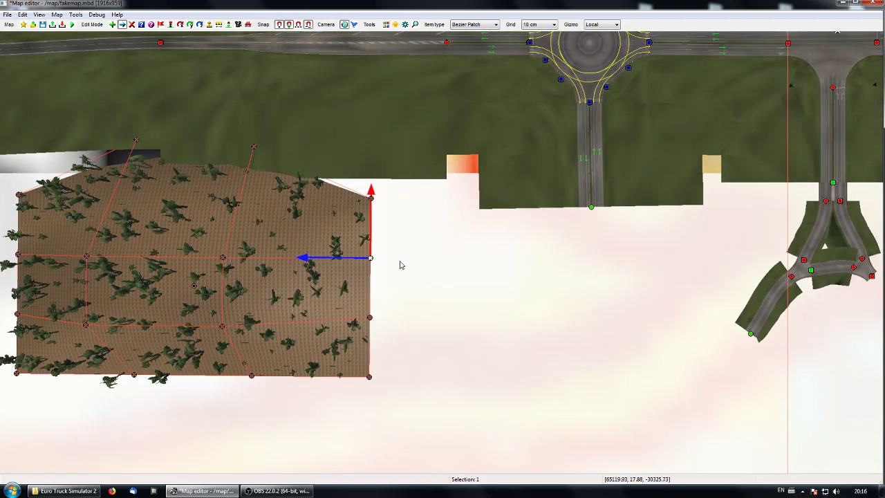
left_click_drag(304, 261, 374, 258)
left_click(371, 318)
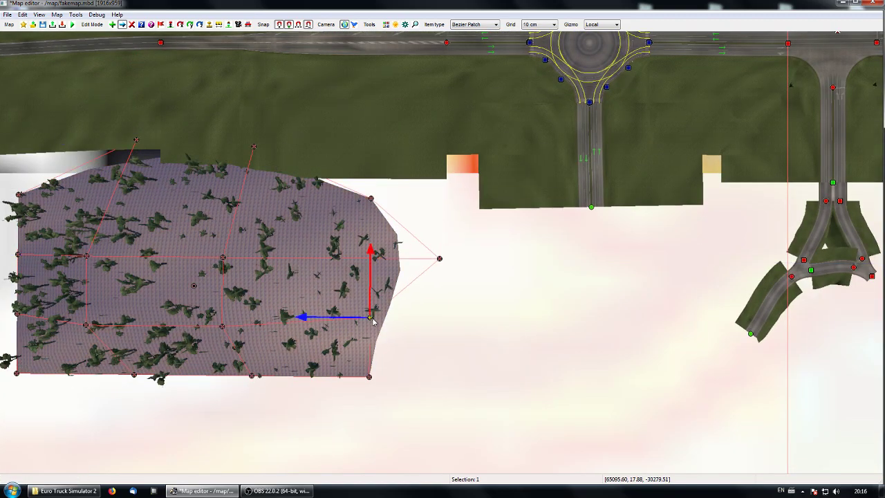
left_click_drag(323, 318, 403, 317)
Step: Pull the middle control nodes of the patch's southern and western edges outward to give the patch an oval outline
right_click_drag(209, 336, 389, 237)
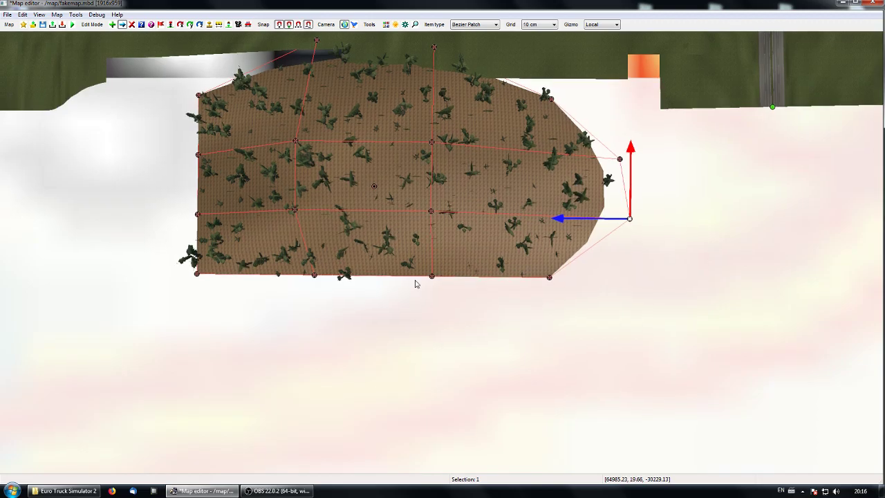
left_click_drag(270, 254, 448, 310)
left_click_drag(369, 244, 373, 291)
right_click_drag(253, 234, 411, 296)
left_click(383, 267)
left_click_drag(388, 197, 317, 301)
left_click_drag(333, 249, 251, 251)
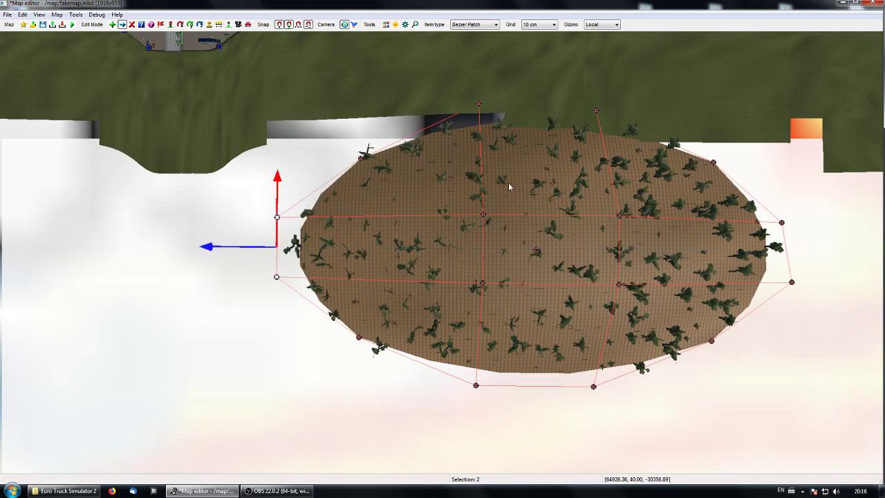
Step: Examine the oval, tree-covered hill in the perspective view
right_click_drag(508, 183, 407, 430)
key("space")
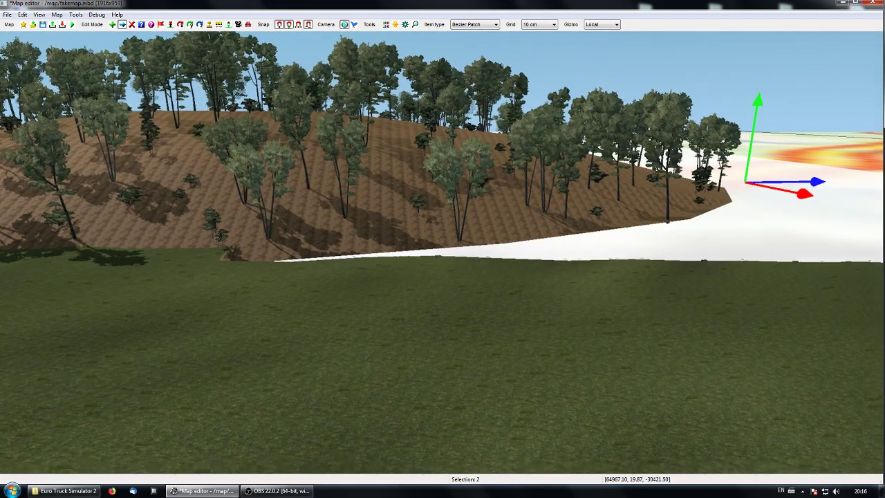
mouse_move(441, 252)
right_mouse_down()
mouse_move(346, 246)
mouse_move(441, 251)
right_mouse_up()
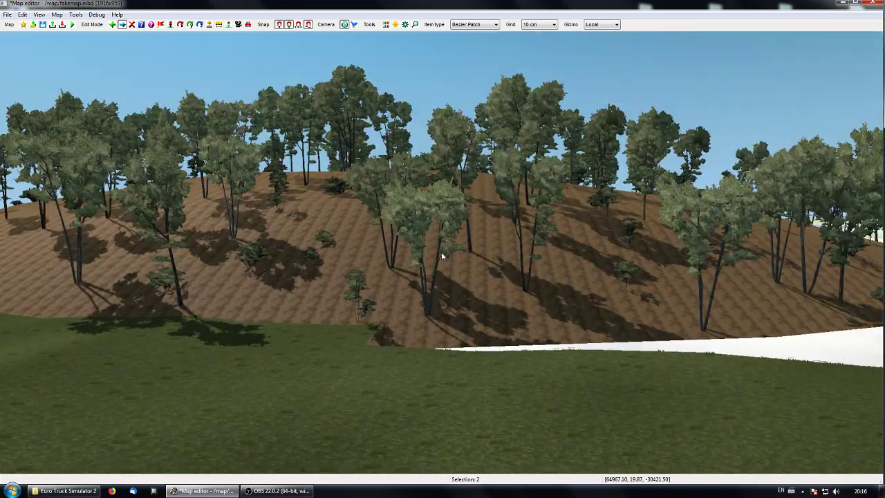
Step: Lower the roadside control node on the hill patch's northern edge by about 5 m so the edge meets the grass
left_click(360, 260)
left_click_drag(345, 269, 282, 320)
mouse_move(367, 356)
right_mouse_down()
mouse_move(478, 339)
mouse_move(429, 367)
mouse_move(366, 370)
right_mouse_up()
mouse_move(446, 247)
right_mouse_down()
mouse_move(359, 224)
mouse_move(446, 247)
right_mouse_up()
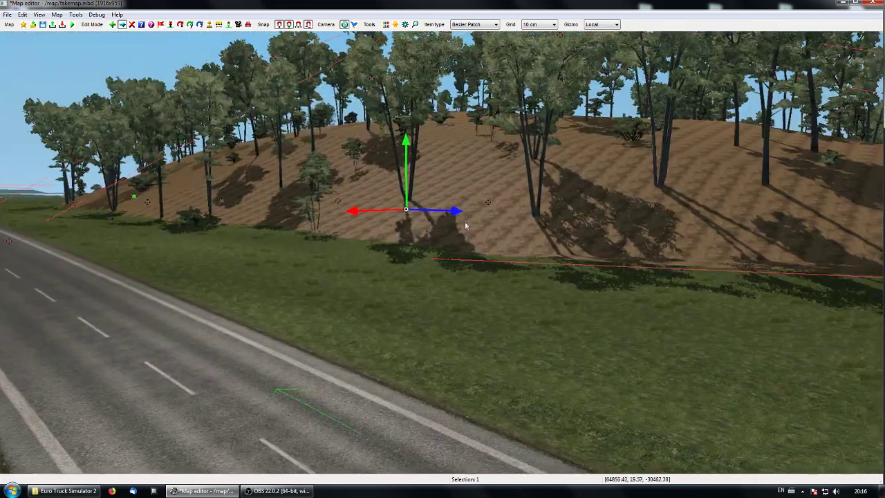
left_click_drag(408, 151, 408, 168)
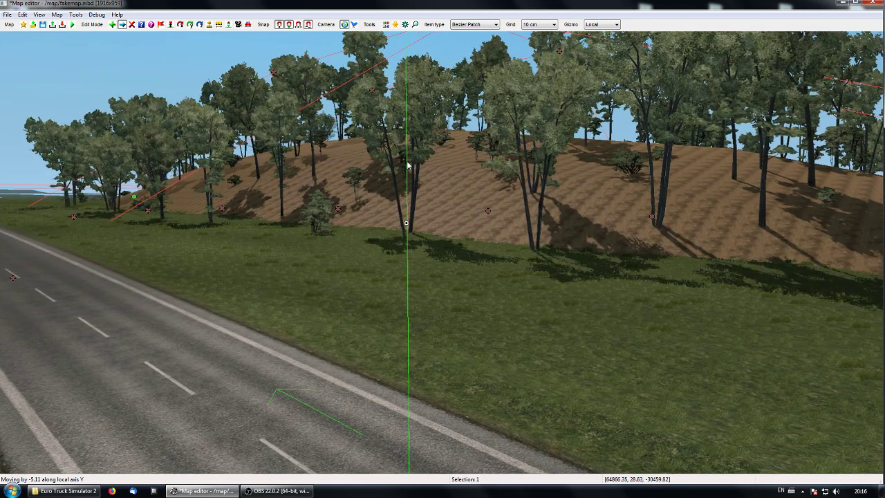
Step: In the top view, add a vegetation sphere to the Road 1 lane broken segment just east of the fuel station
right_click_drag(446, 363, 441, 253)
left_click(529, 383)
key("space")
right_click_drag(569, 416, 419, 346)
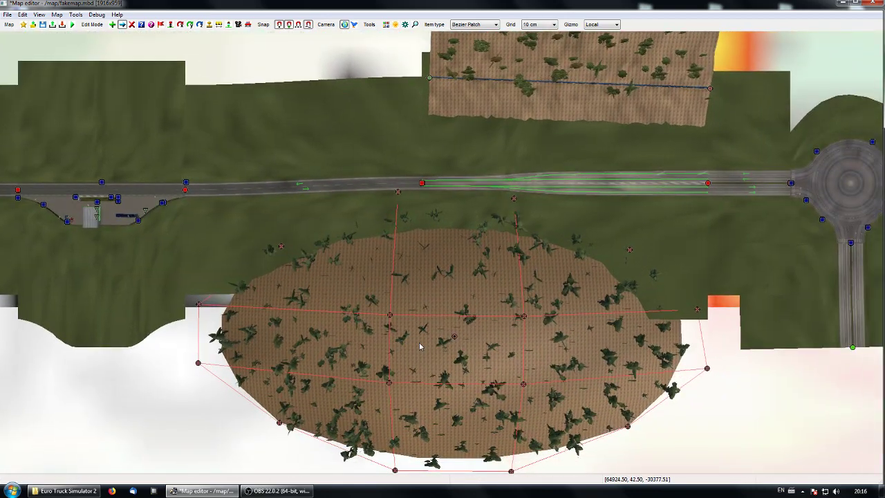
right_click_drag(494, 284, 400, 357)
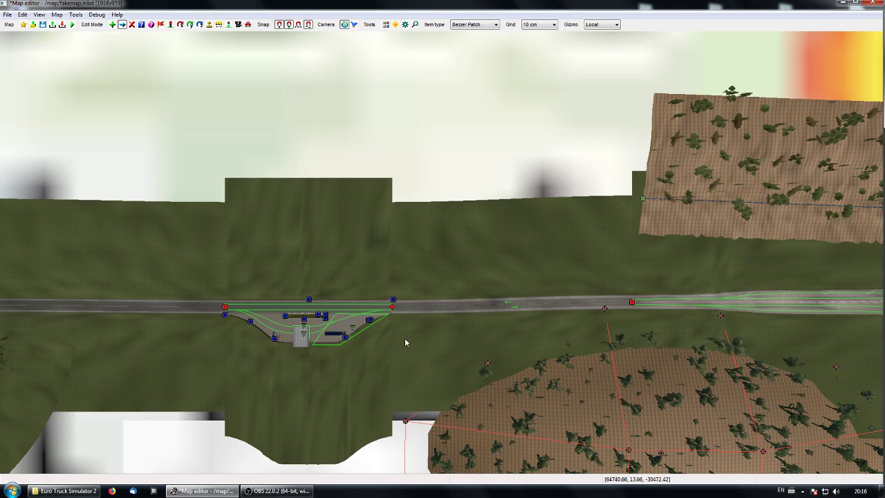
right_click_drag(646, 343, 533, 323)
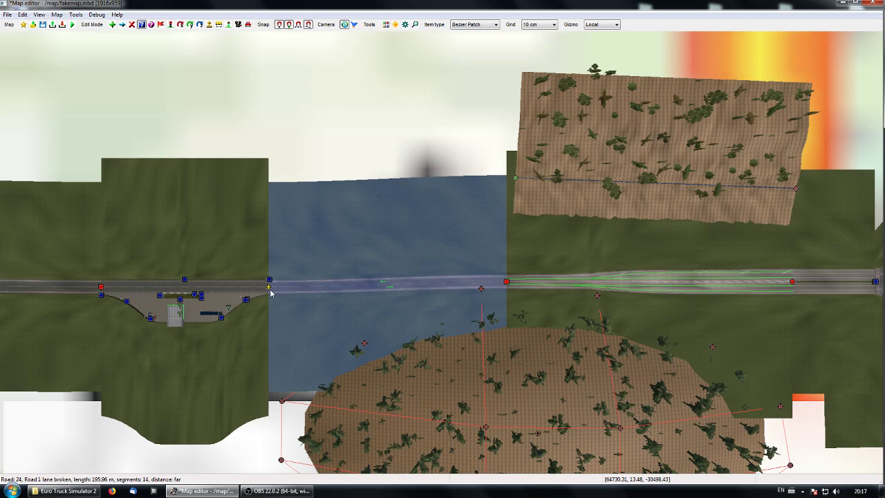
double_click(271, 293)
left_click_drag(358, 226, 358, 145)
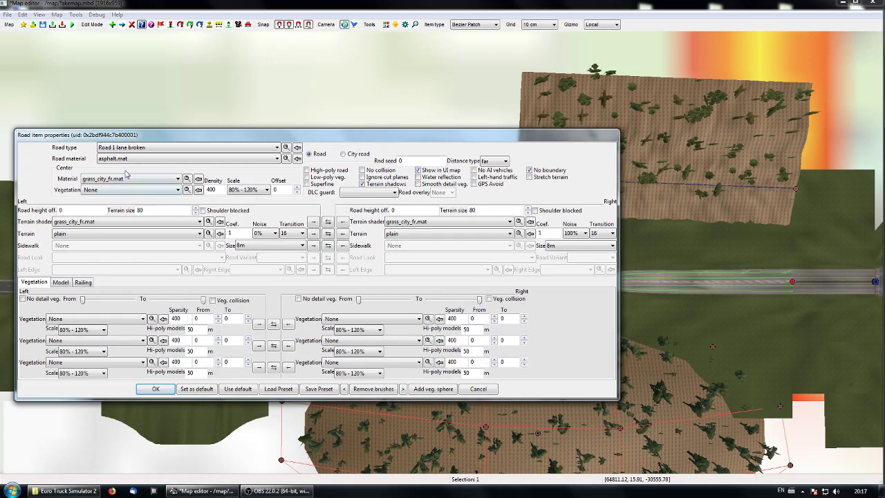
left_click(432, 389)
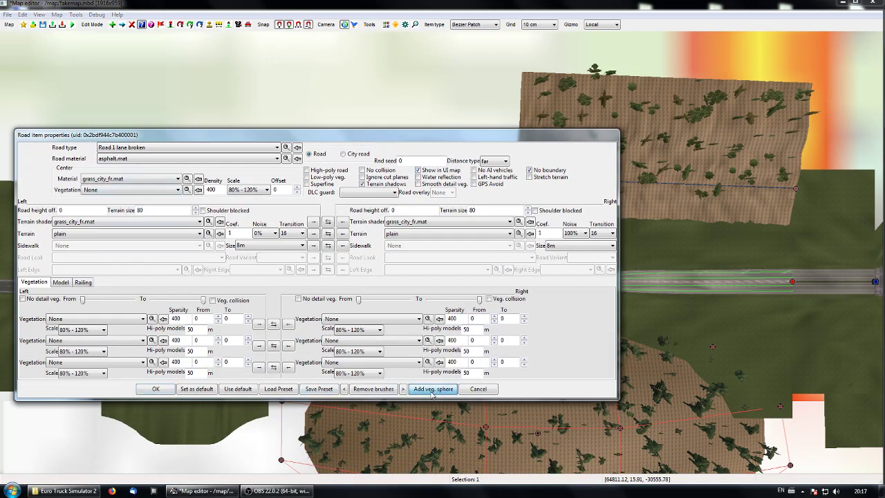
left_click(152, 389)
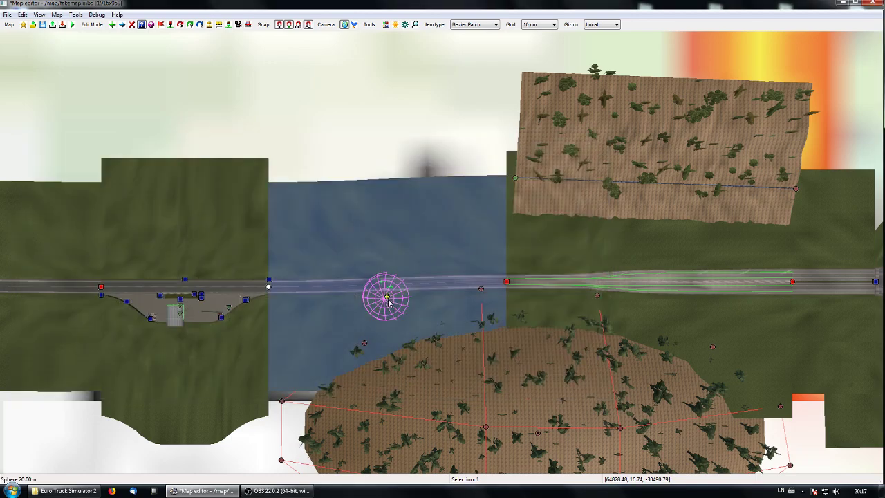
Step: Move the new vegetation sphere off the road onto the grass just north of it
left_click_drag(389, 300, 406, 279)
right_click_drag(309, 320, 345, 325)
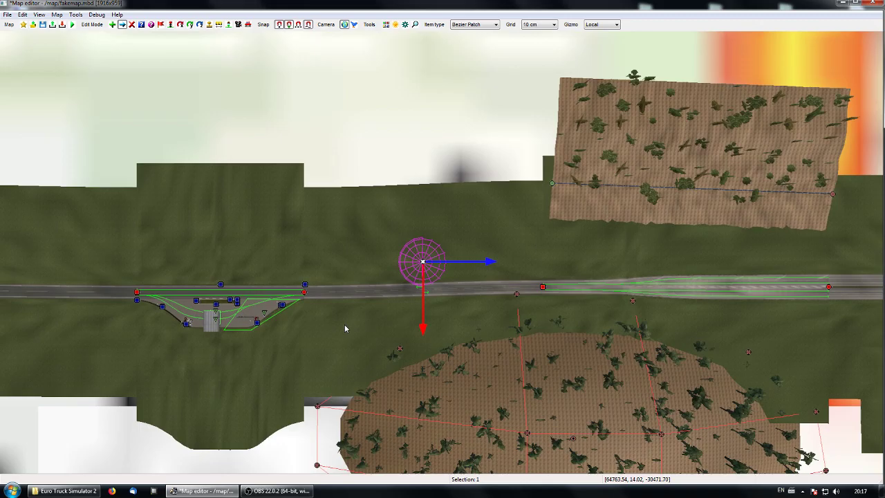
key("f")
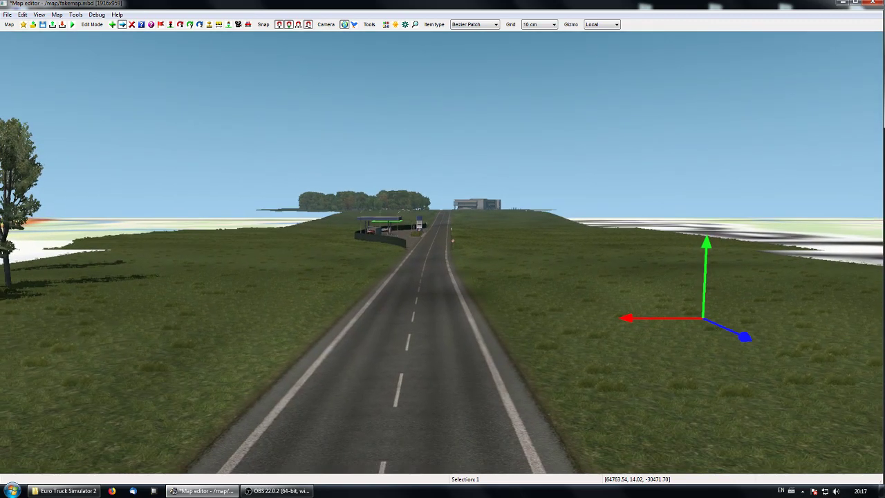
key("f")
right_click_drag(387, 289, 421, 322)
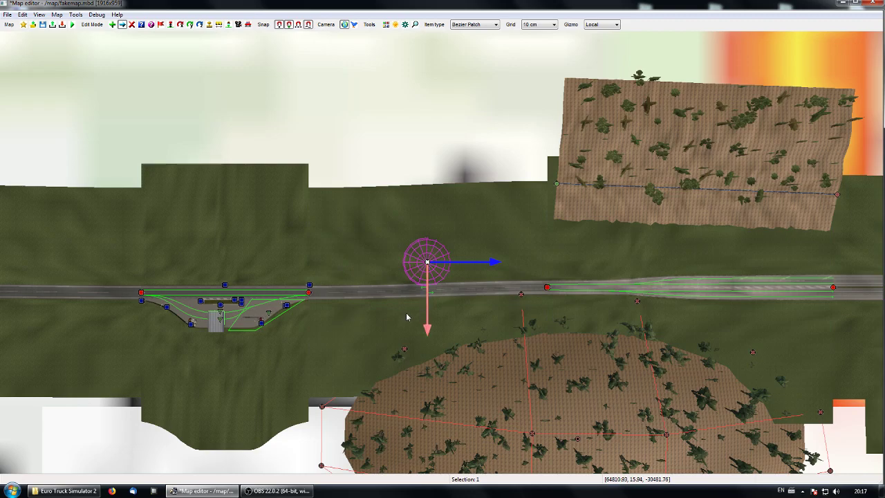
Step: Give the left side of that road segment balt - oaks & maples vegetation reaching out to 100 m
key("p")
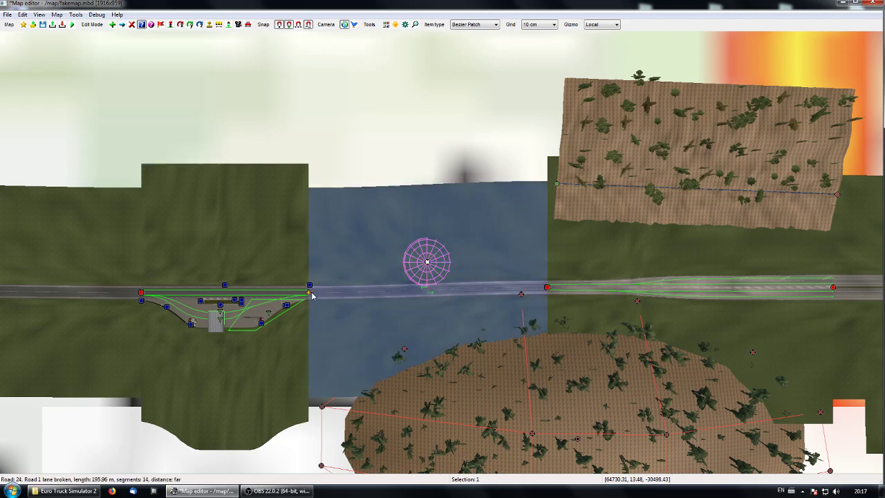
left_click(311, 295)
left_click(122, 319)
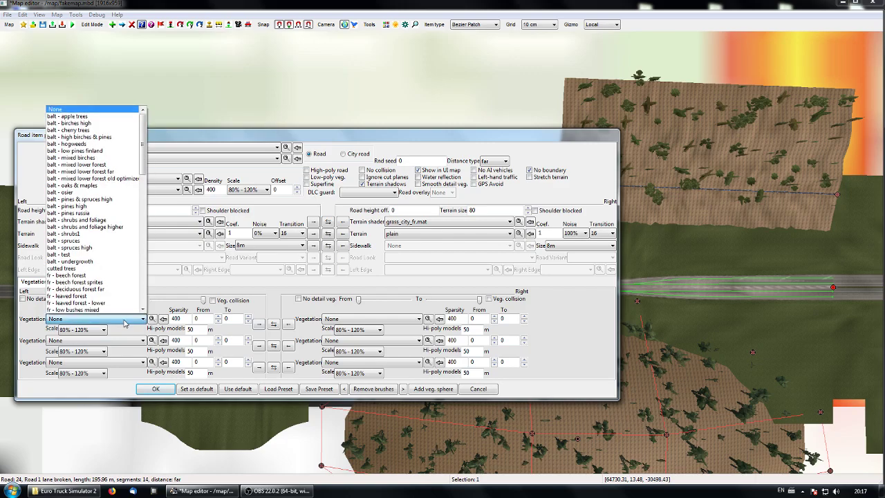
left_click(95, 210)
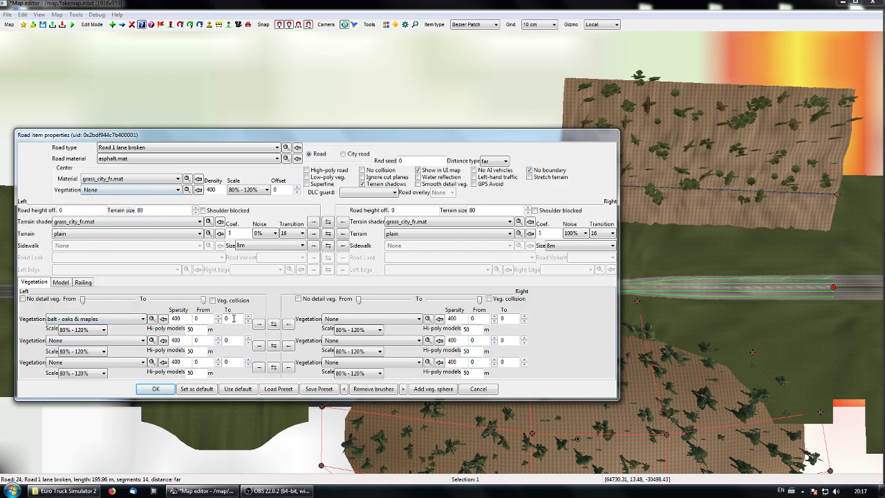
left_click(164, 390)
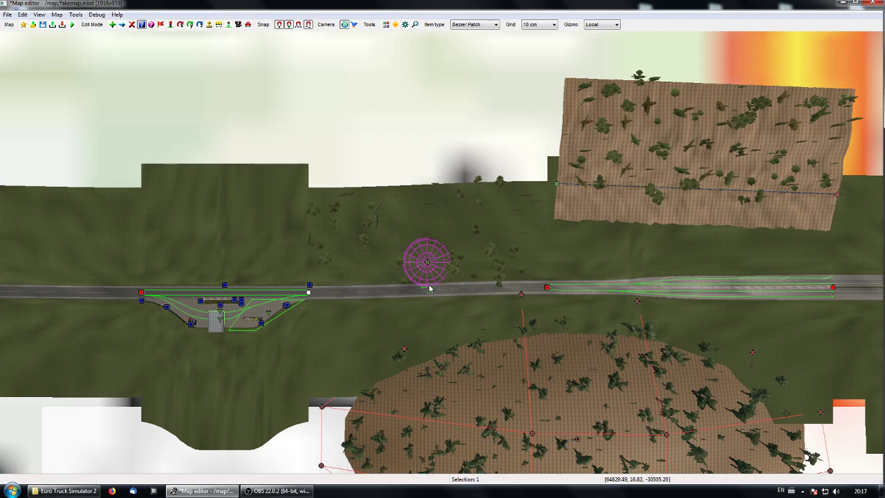
Step: Shift the vegetation sphere slightly west along the northern roadside
scroll(429, 289, "up", 5)
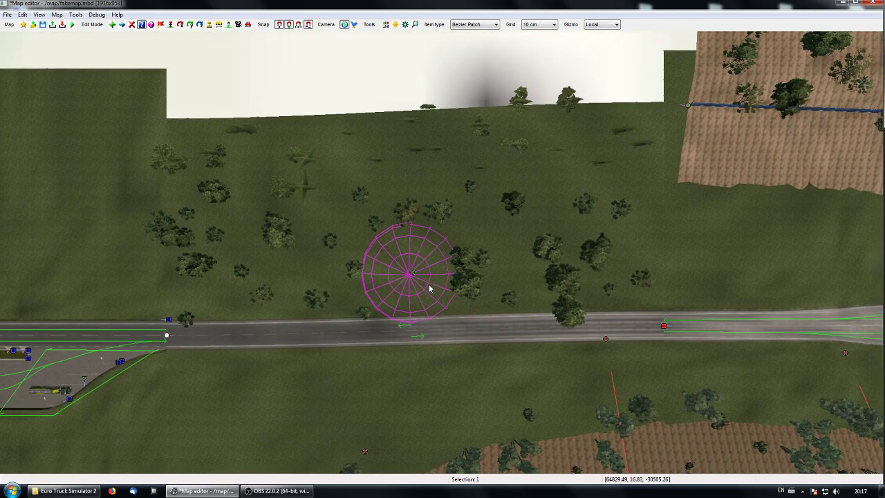
scroll(429, 289, "up", 2)
key("m")
left_click(406, 278)
left_click_drag(461, 278, 424, 346)
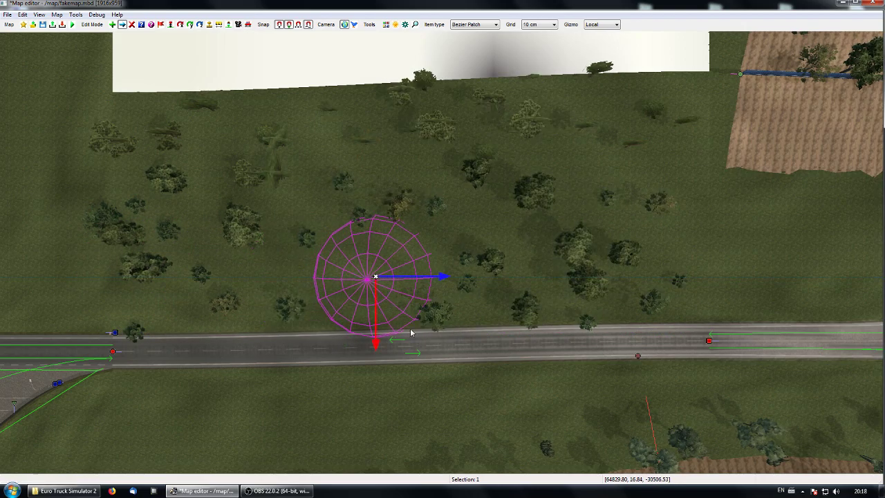
Step: Place the building/germany/pref_4s_far.pmd model inside the vegetation sphere and view it from the road in perspective
key("m")
key("e")
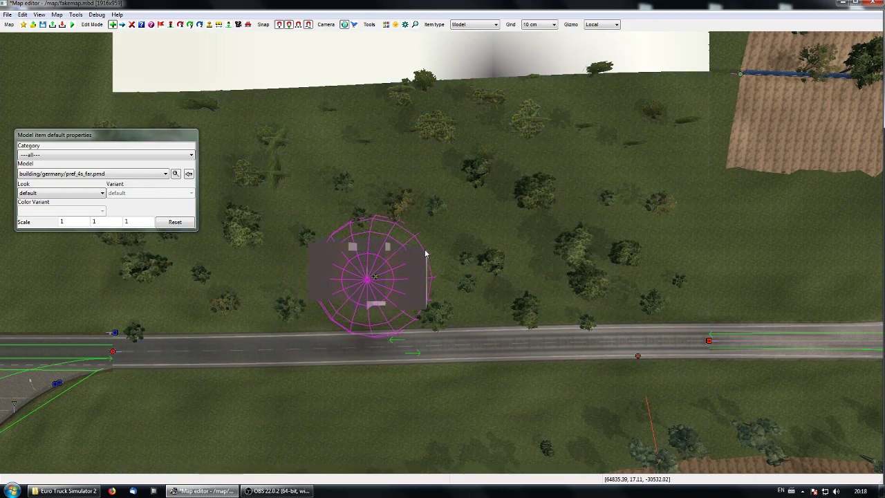
left_click(424, 249)
key("Escape")
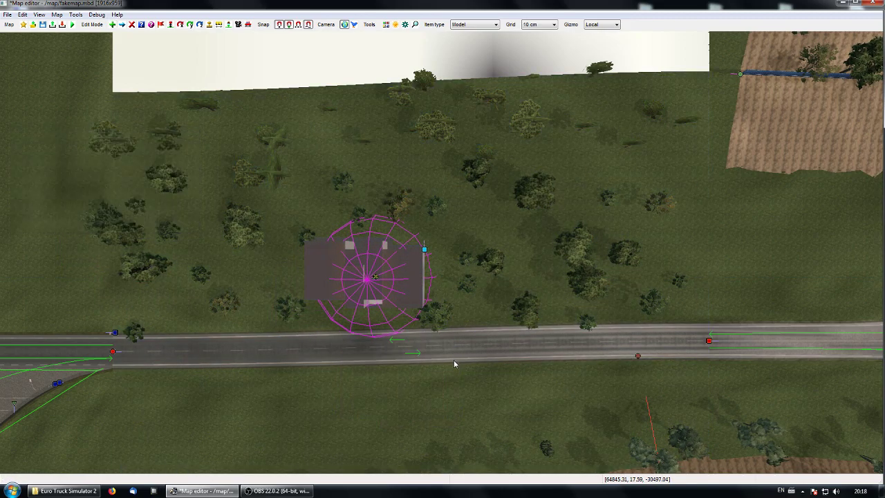
right_click_drag(453, 359, 456, 235)
middle_click_drag(456, 235, 359, 138)
middle_click_drag(360, 242, 444, 256)
middle_click_drag(367, 401, 458, 293)
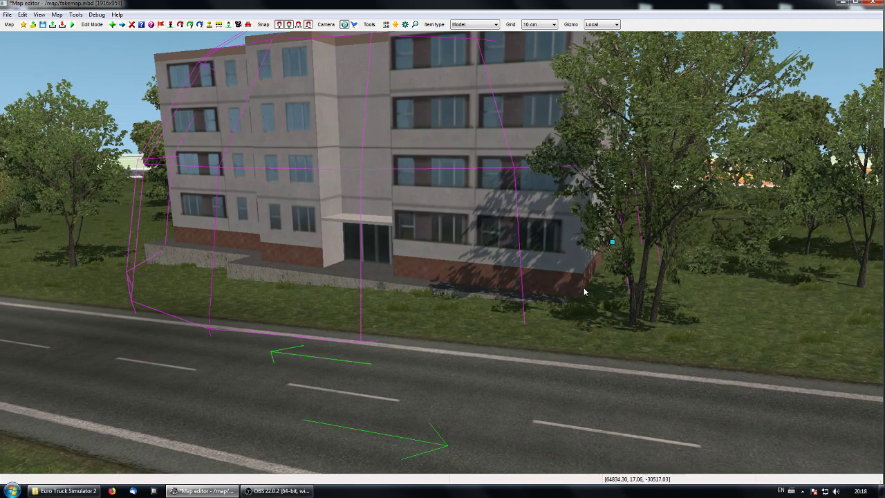
Step: Move the vegetation sphere about 54 m east, away from the building, and check the trees around it in perspective
key("space")
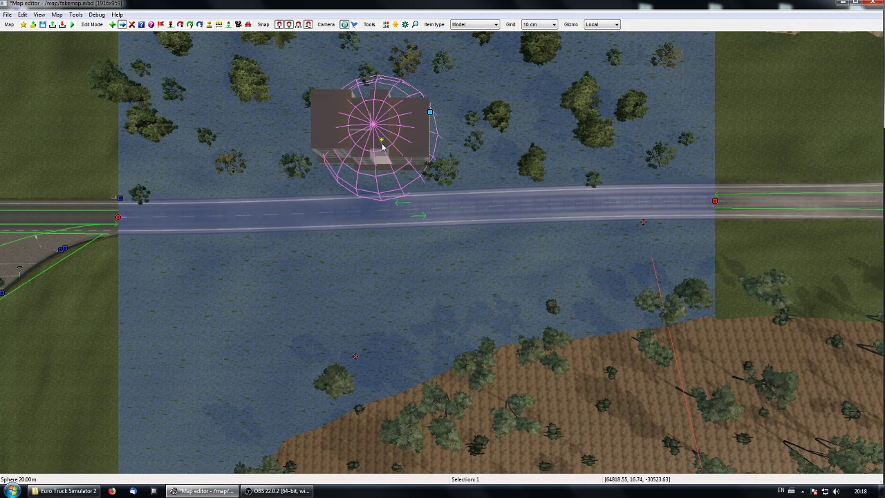
left_click(383, 144)
left_click_drag(436, 139, 608, 140)
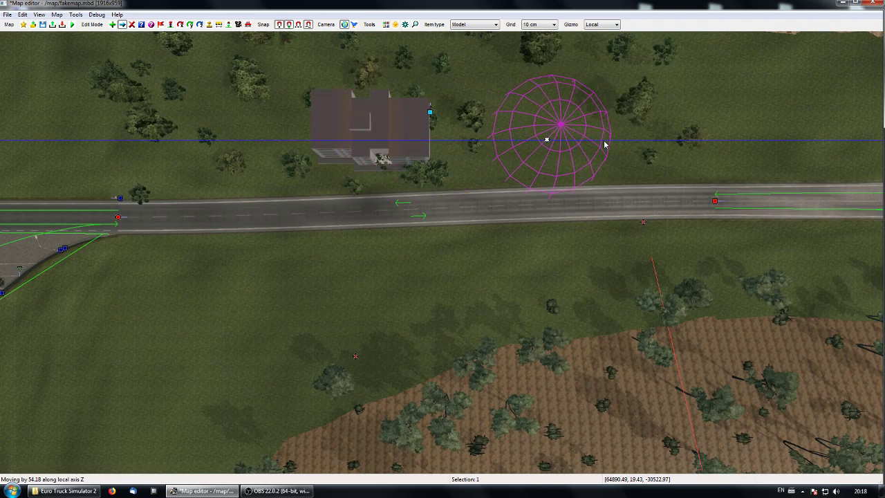
key("space")
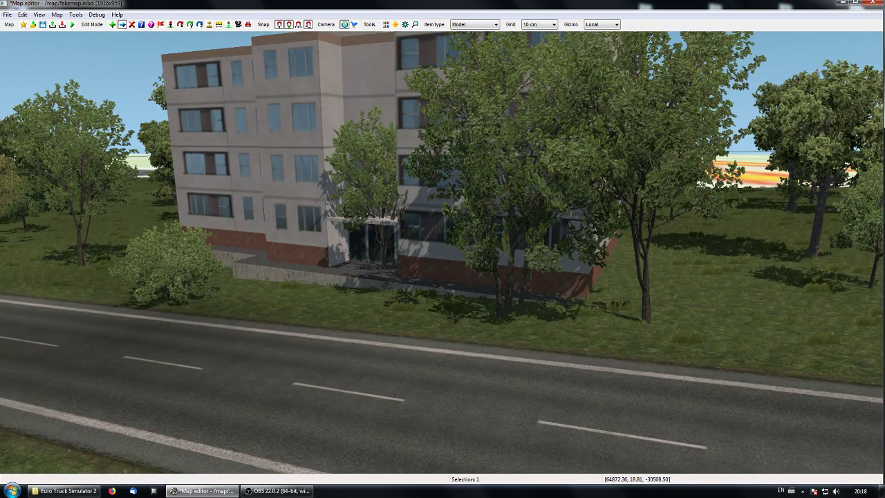
key("space")
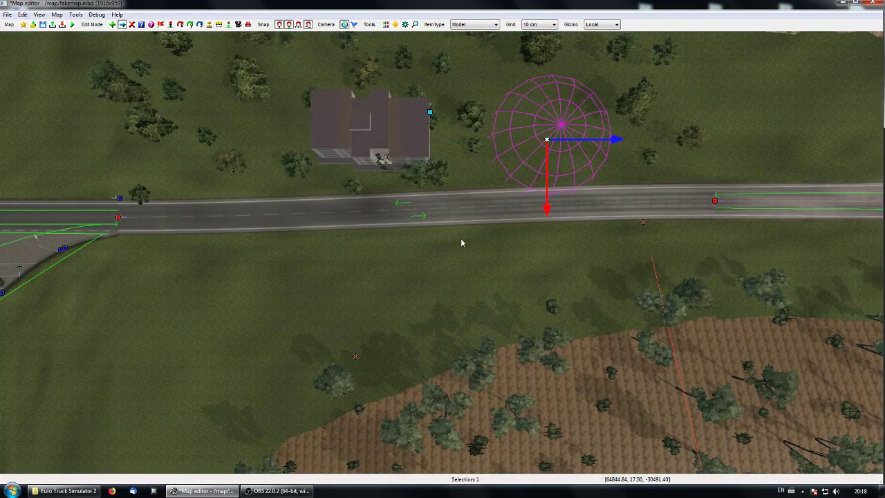
Step: Set the vegetation sphere's radius to 30 and keep its type at No vegetation
right_click(515, 146)
double_click(476, 249)
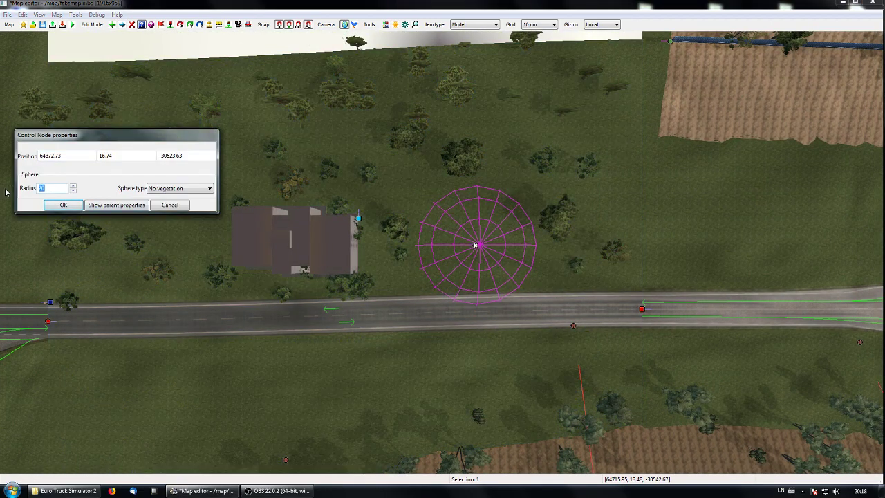
type("30")
key("Return")
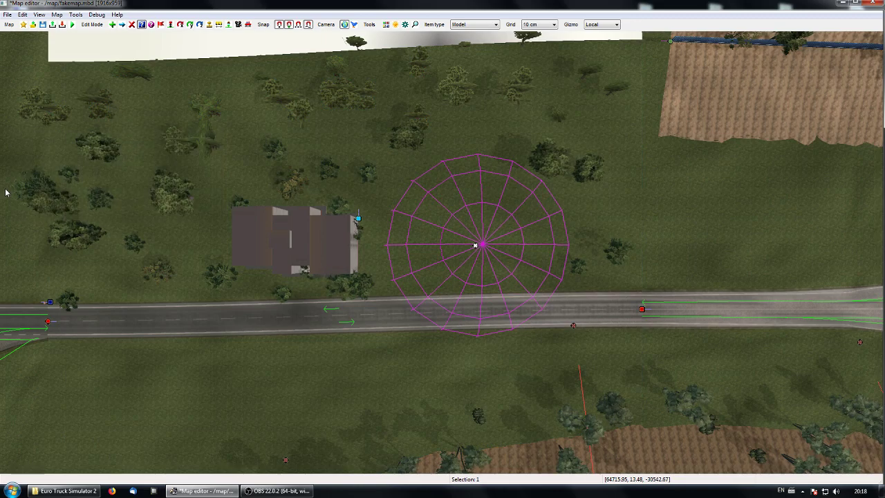
Step: Move the enlarged vegetation sphere west over the apartment building and check the cleared surroundings in perspective
left_click_drag(538, 245, 371, 243)
right_click_drag(318, 422, 311, 310)
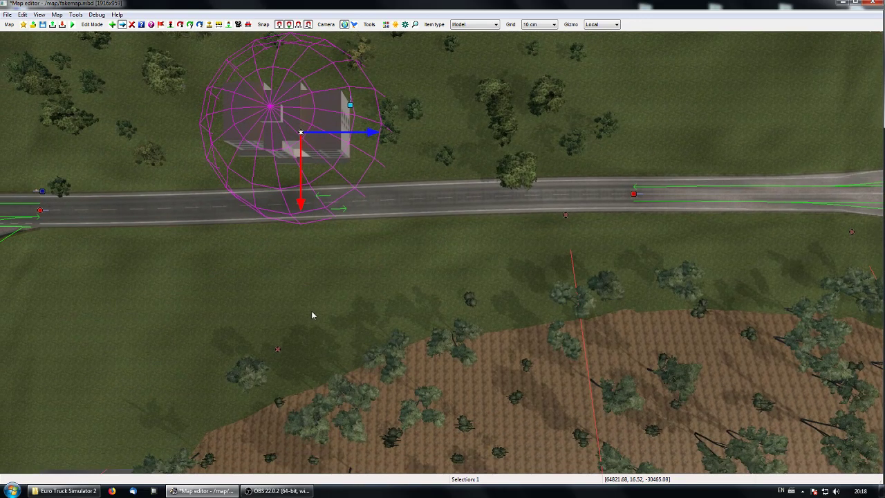
key("p")
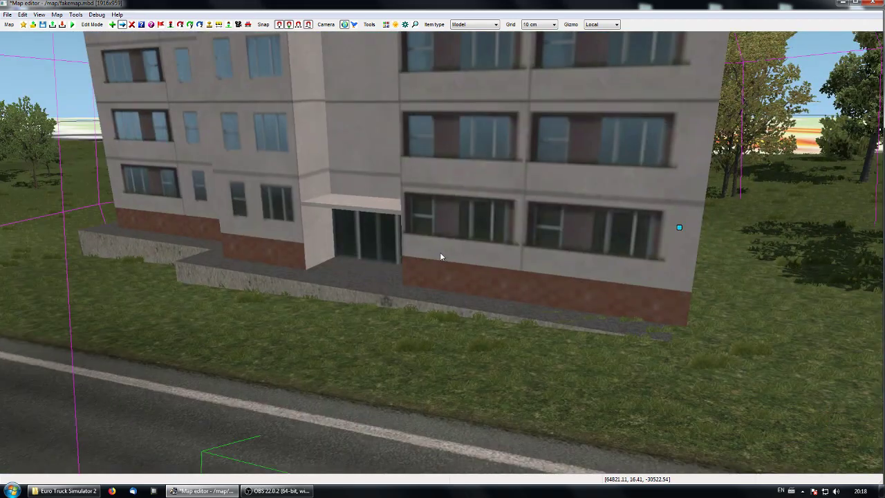
key("p")
Step: Look over the map eastward along the road, past the roundabout to the Faketown junctions, and return to the two patches
right_click_drag(613, 308, 265, 319)
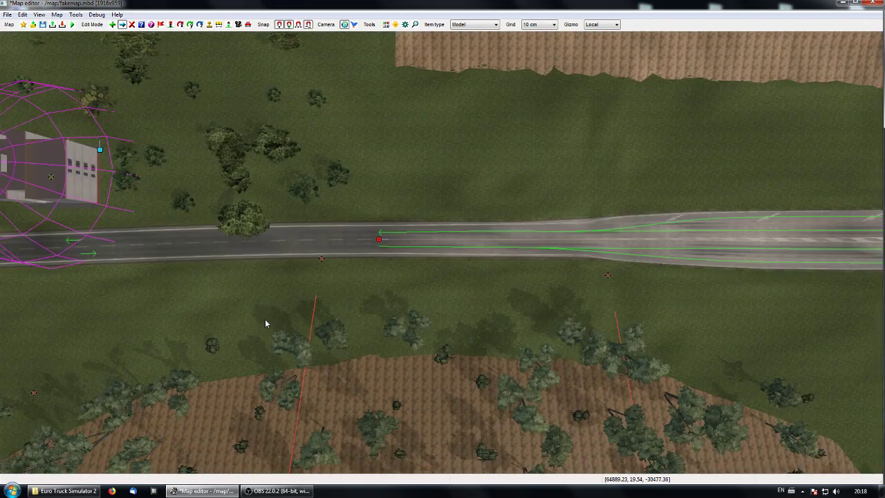
right_click_drag(743, 296, 376, 310)
right_click_drag(674, 332, 383, 331)
scroll(391, 335, "down", 3)
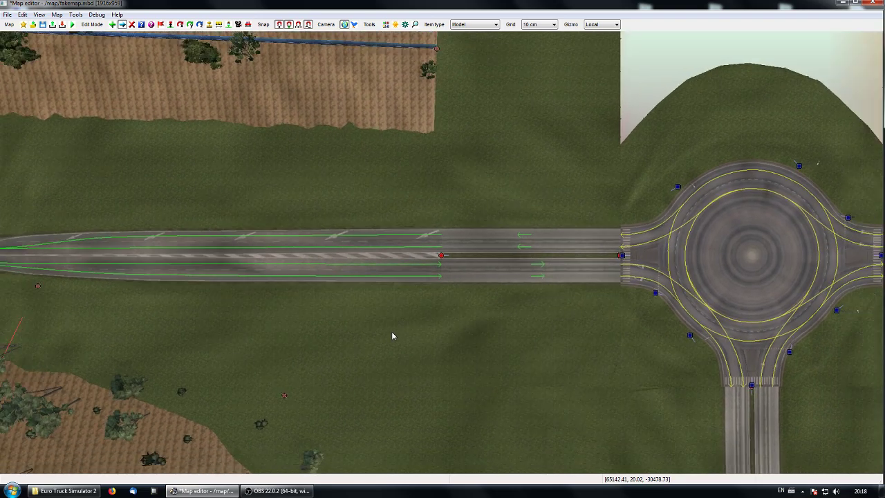
right_click_drag(444, 365, 200, 332)
scroll(523, 338, "down", 1)
right_click_drag(522, 337, 219, 358)
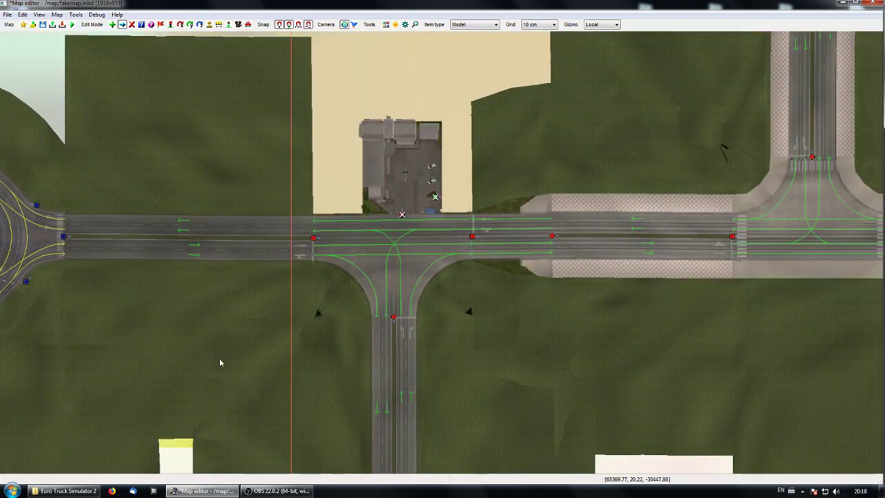
middle_click_drag(585, 346, 486, 334)
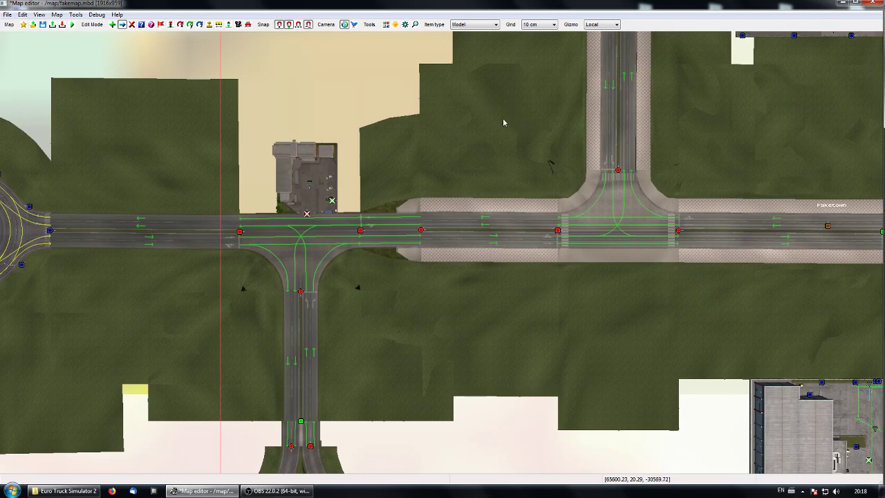
middle_click_drag(75, 169, 532, 180)
middle_click_drag(212, 175, 494, 246)
middle_click_drag(272, 262, 386, 180)
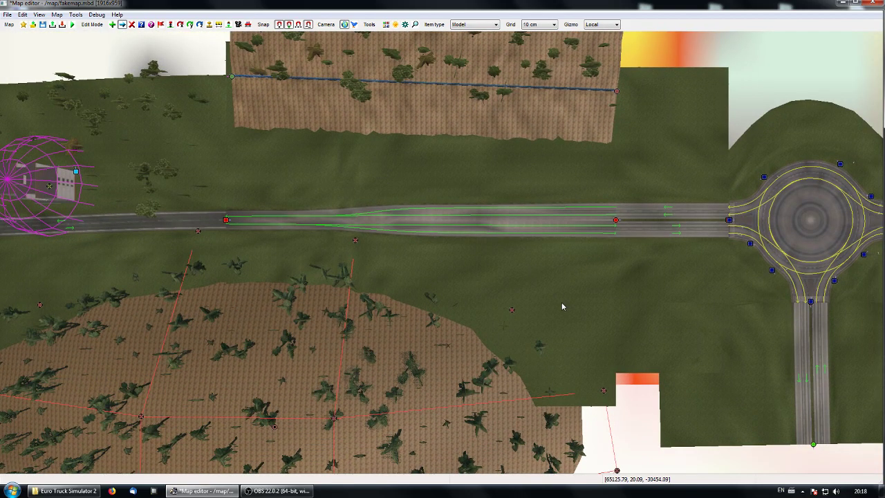
middle_click_drag(561, 307, 508, 283)
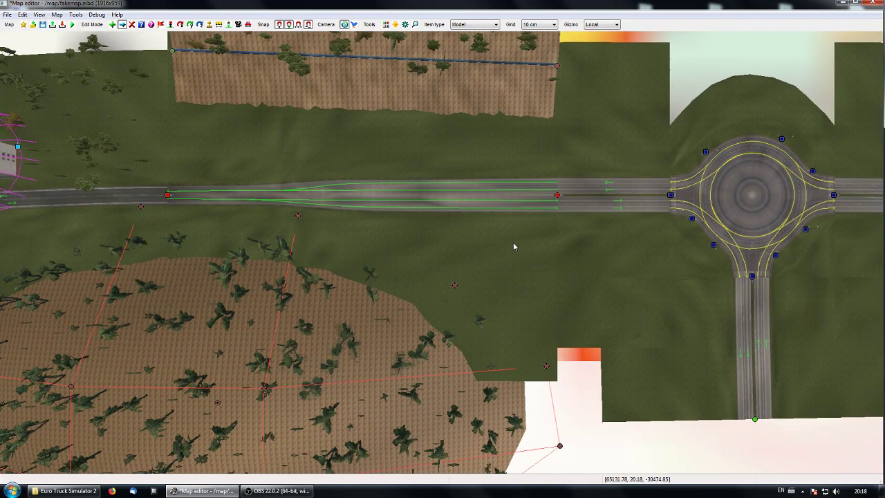
middle_click_drag(648, 338, 631, 440)
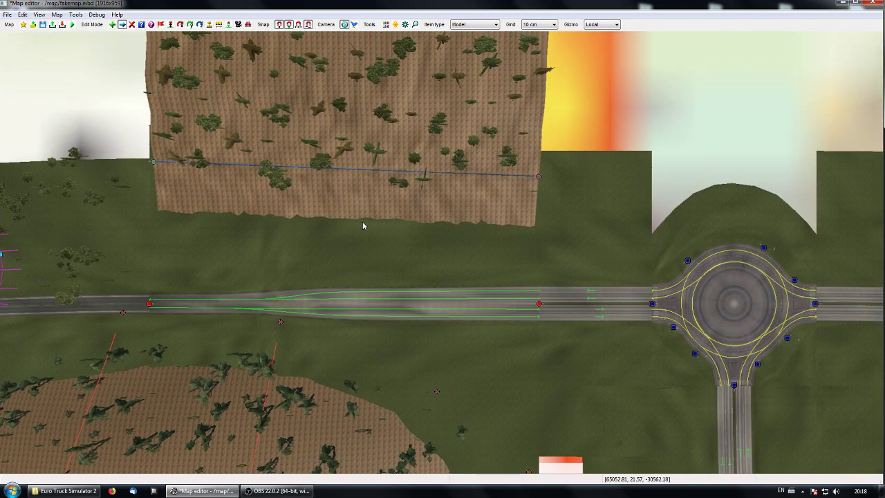
Step: Turn on the display of collision bounding volumes for the map around the Bezier patch and the road
middle_click_drag(363, 225, 373, 279)
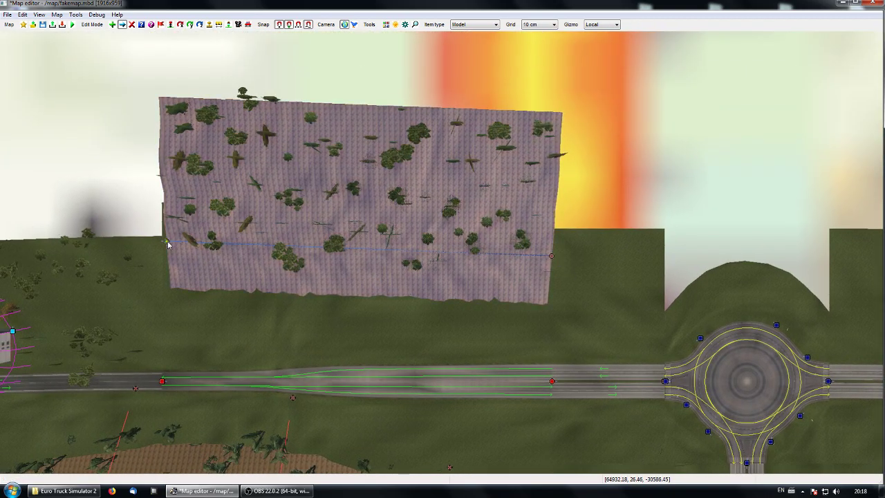
middle_click_drag(287, 275, 391, 303)
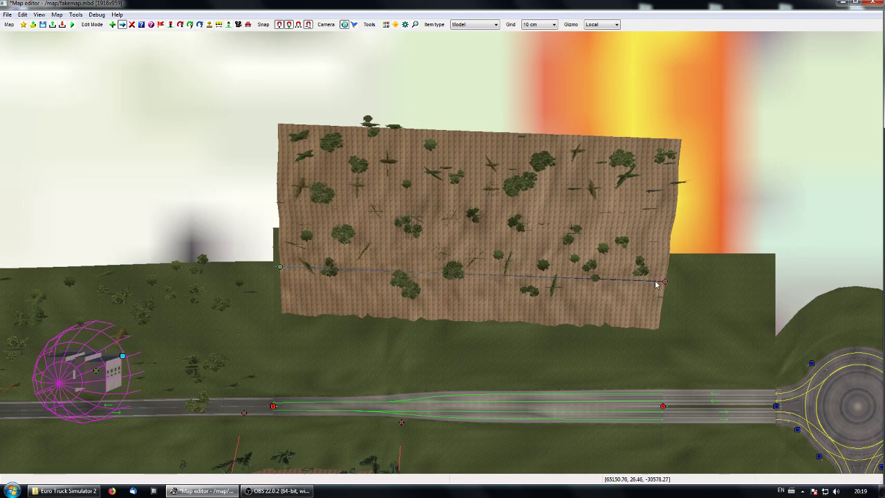
left_click(23, 14)
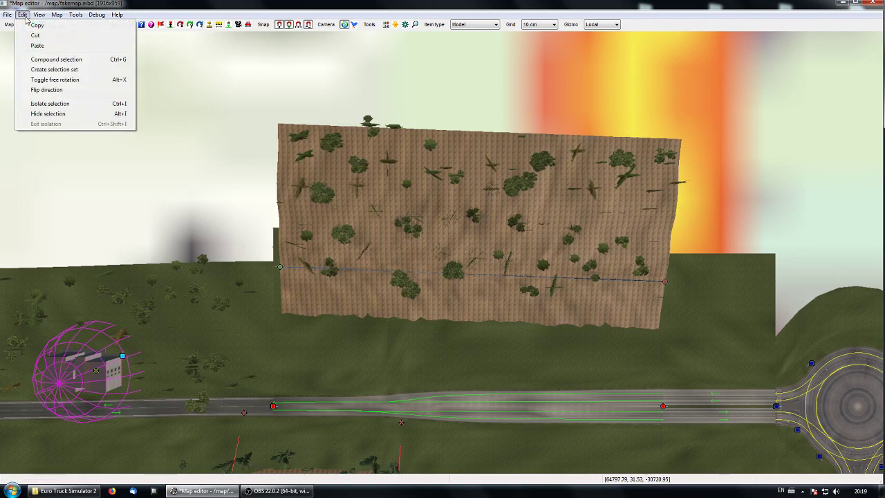
mouse_move(39, 15)
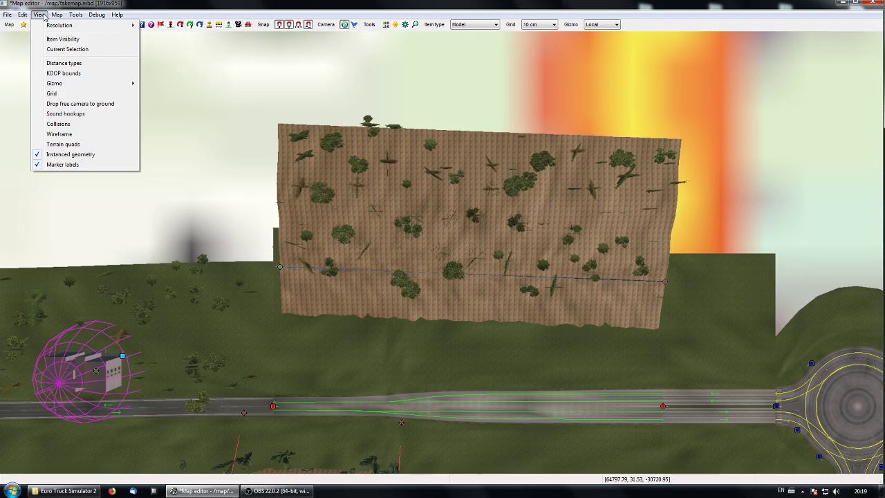
left_click(74, 125)
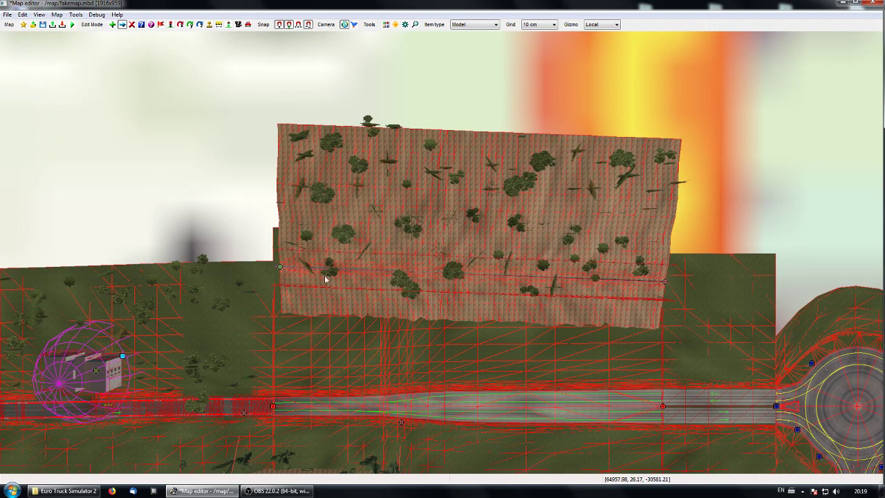
Step: Inspect the collision lines along the road and on the tree-covered Bezier patch in perspective, and return to the top view
key("p")
key("KP_8")
key("KP_8")
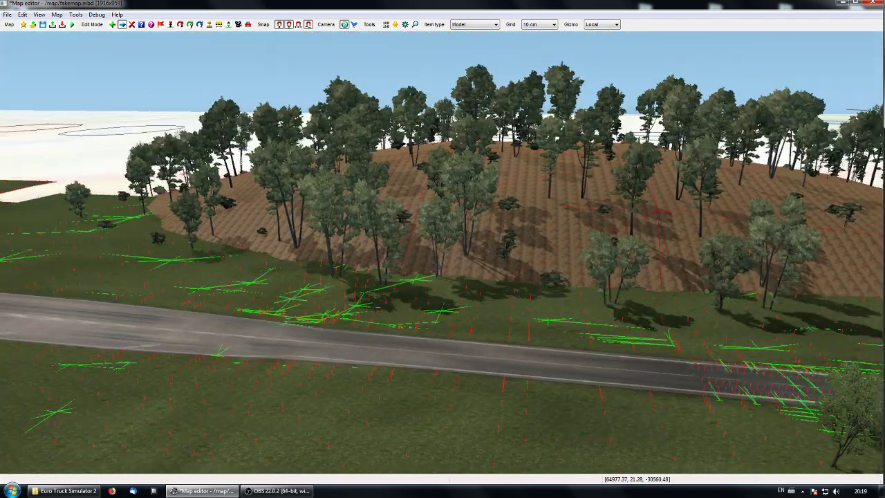
key("KP_8")
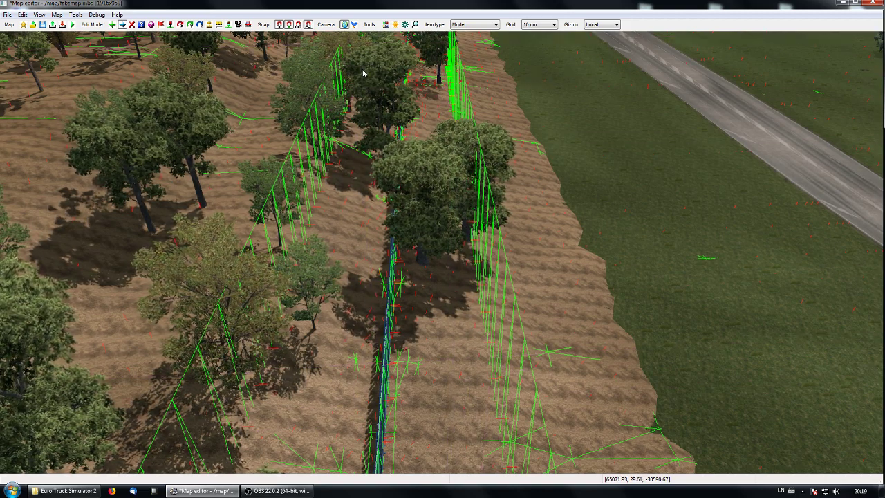
key("p")
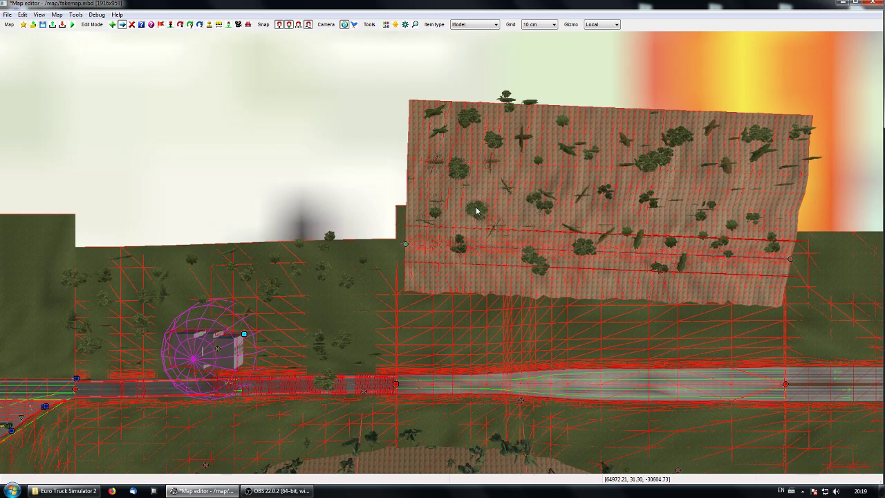
Step: Hide the collision bounding volumes again and look over the Bezier patch beside the road
left_click(40, 14)
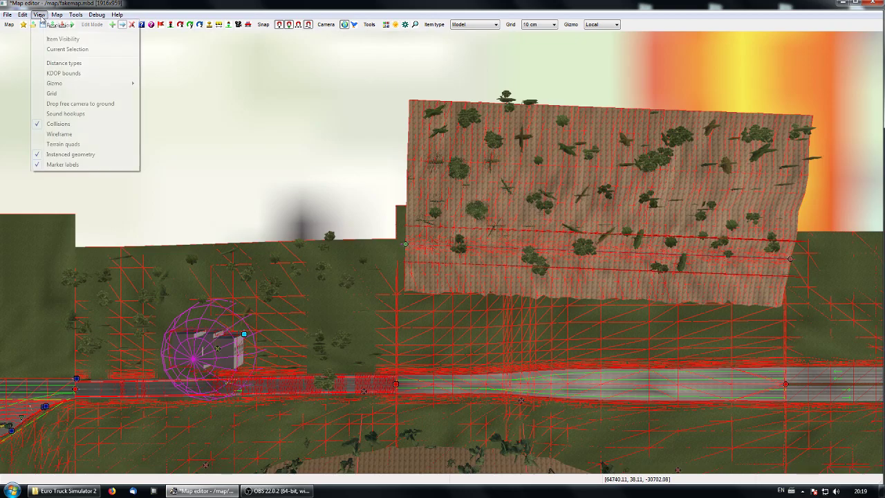
left_click(70, 123)
middle_click_drag(578, 314, 276, 310)
middle_click_drag(210, 257, 321, 293)
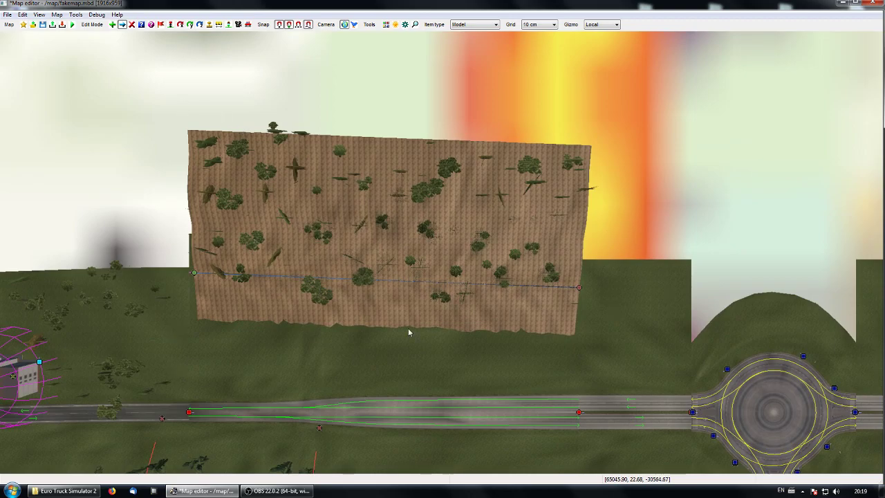
middle_click_drag(401, 345, 464, 334)
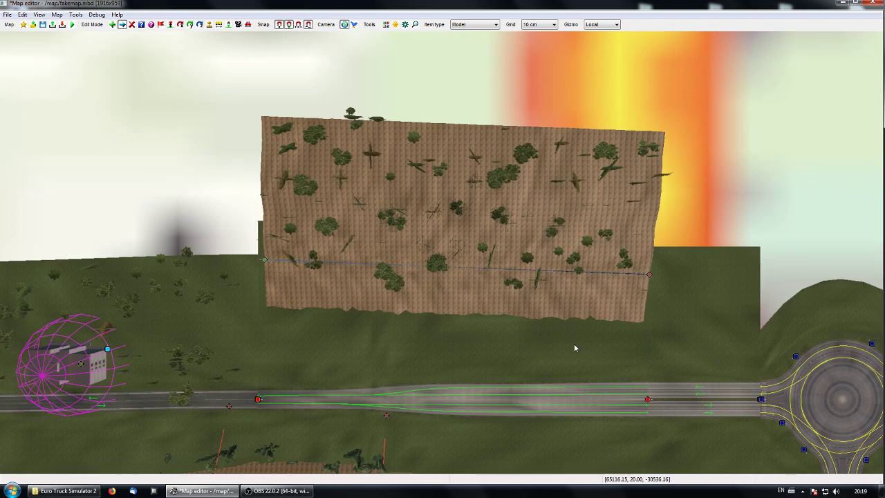
Step: Set the right-side terrain of the short one-way road linking the two branches south of the roundabout to 45 degree slope straight
middle_click_drag(574, 348, 399, 290)
middle_click_drag(490, 352, 357, 162)
middle_click_drag(461, 375, 377, 244)
middle_click_drag(626, 446, 360, 374)
middle_click_drag(528, 284, 454, 360)
scroll(454, 360, "up", 1)
scroll(454, 360, "up", 2)
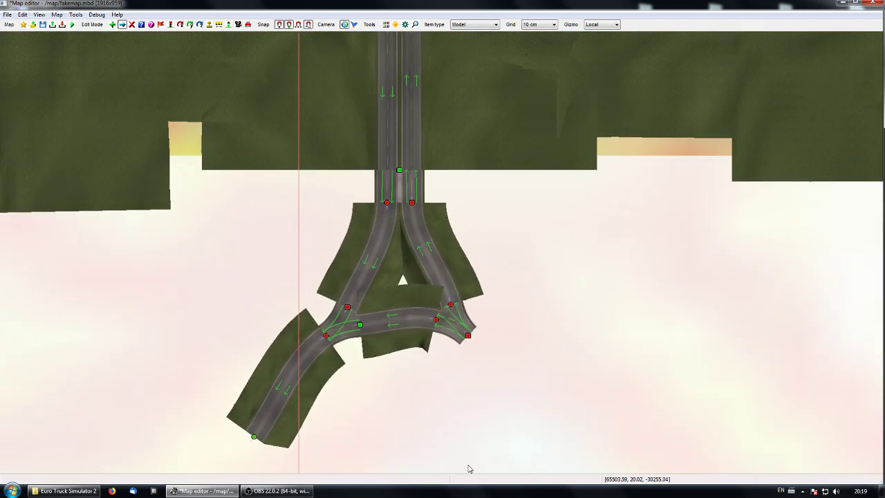
middle_click_drag(462, 438, 429, 385)
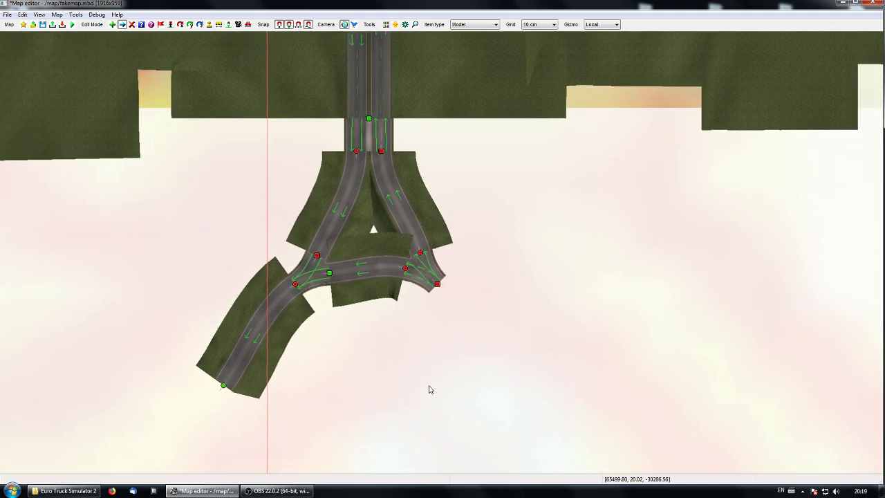
double_click(408, 270)
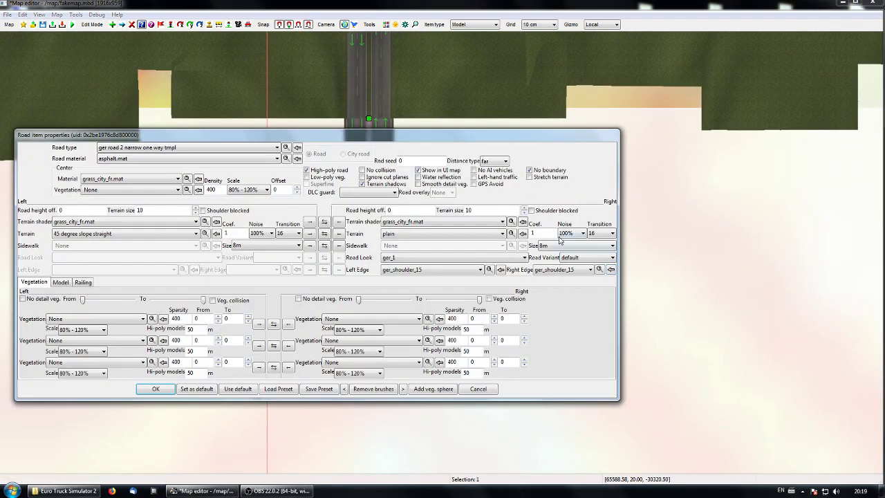
left_click(476, 234)
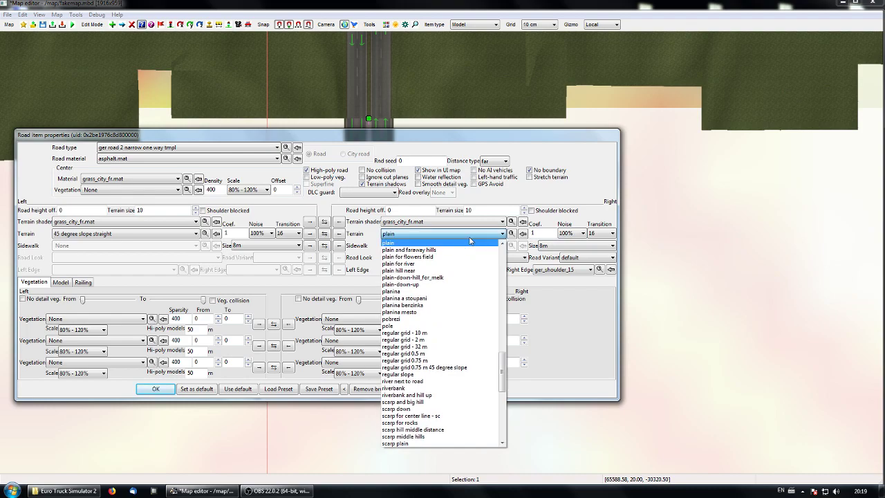
key("4")
left_click(469, 240)
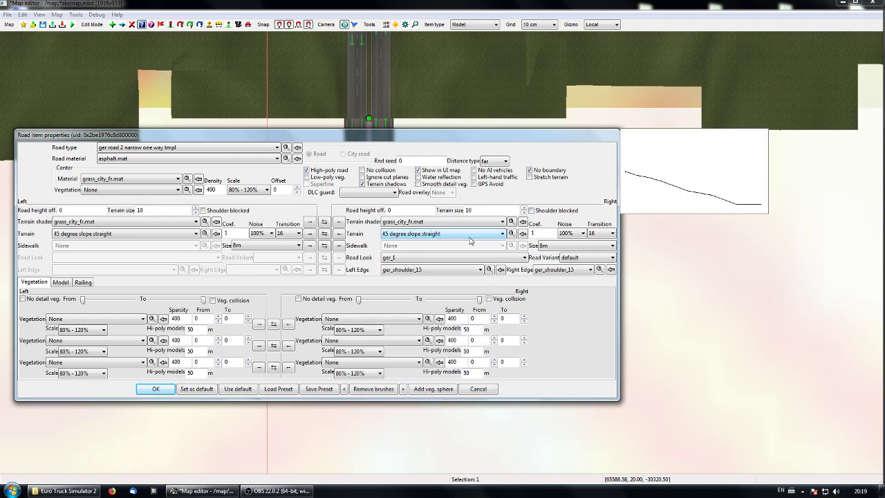
left_click(170, 390)
Step: Examine the sloped terrain and the gap inside the triangular road junction in perspective
right_click_drag(472, 333, 124, 256)
key("p")
right_click_drag(441, 252, 619, 304)
right_click_drag(458, 225, 460, 181)
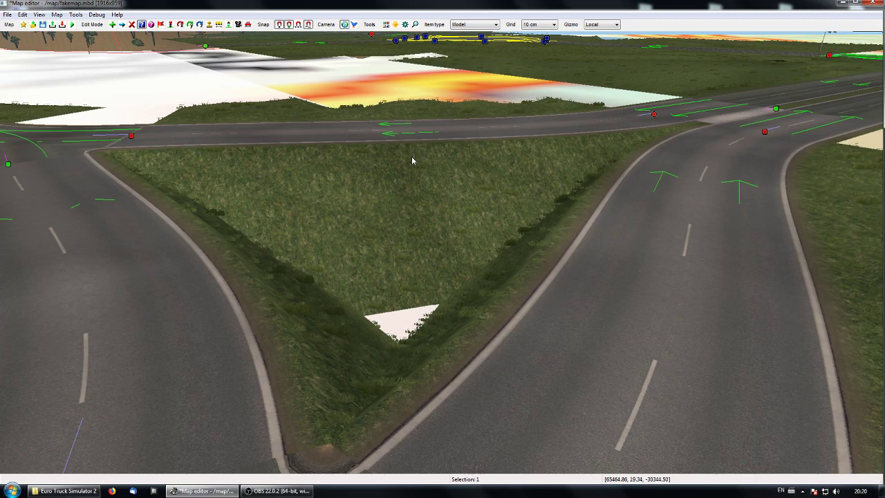
Step: Add a terrain item with dirt.mat material and the plain profile, covering the triangular junction and its inner gap from the east side
right_click_drag(335, 277, 428, 200)
key("p")
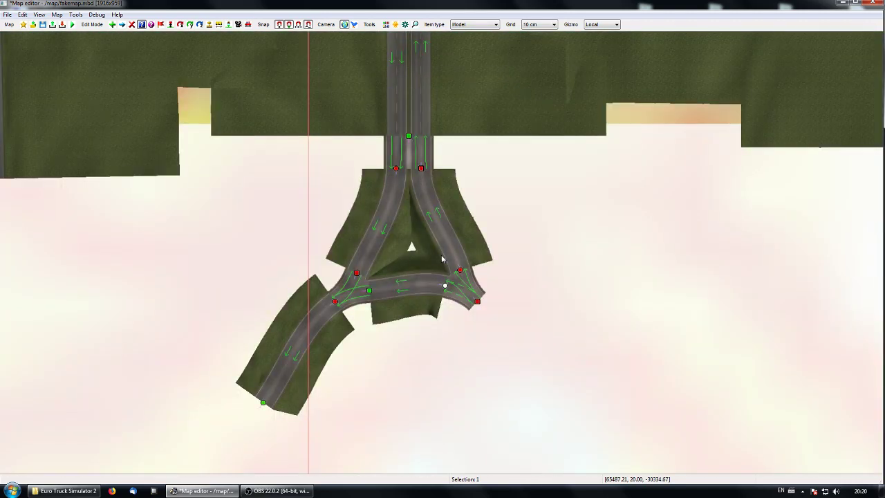
right_click_drag(473, 316, 420, 358)
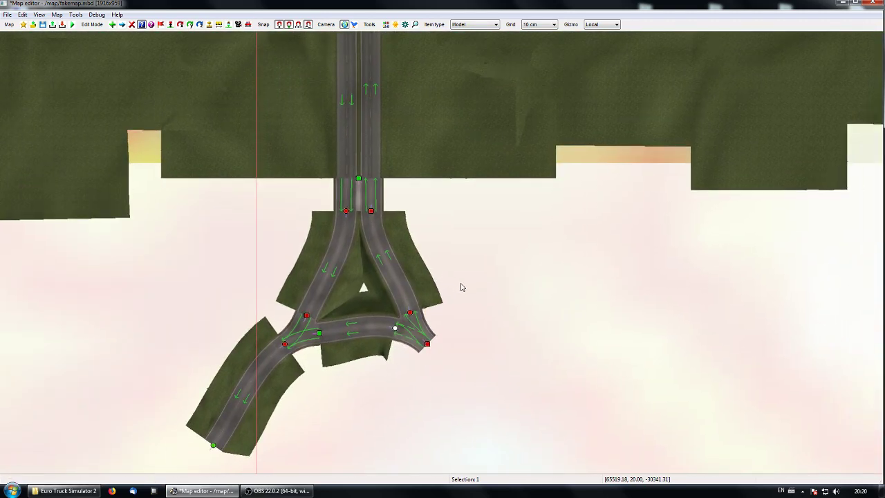
key("e")
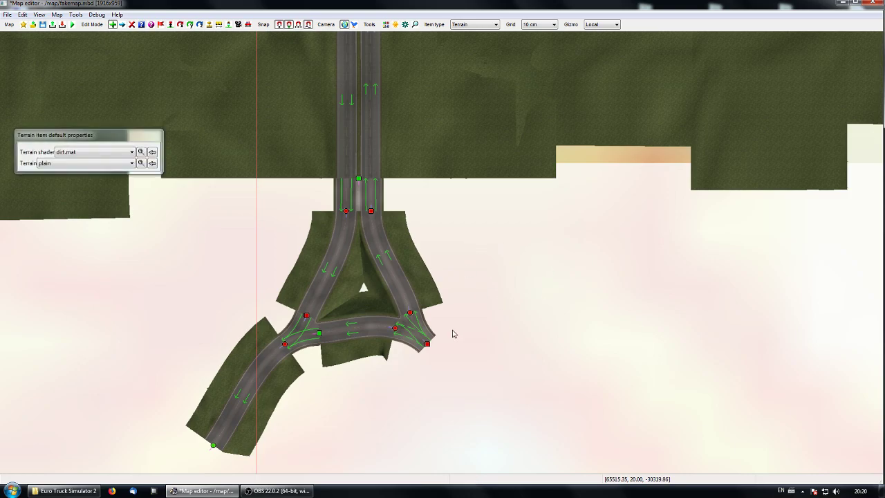
left_click(451, 218)
left_click(453, 380)
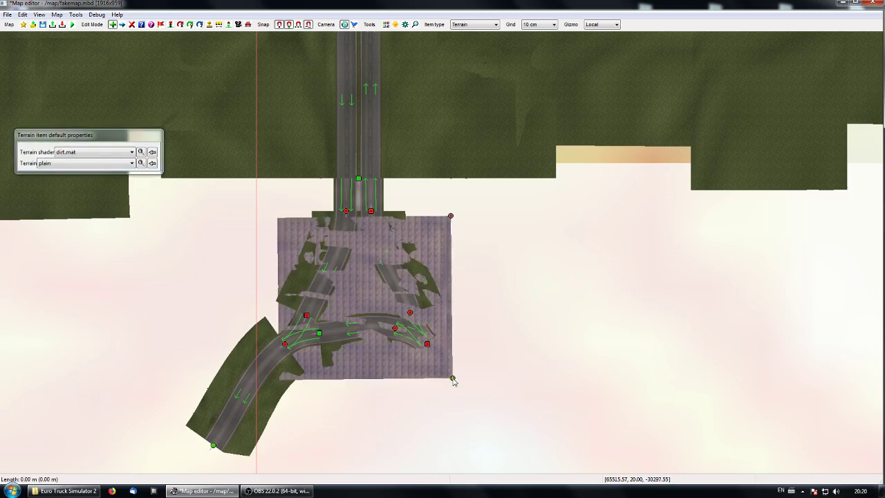
key("p")
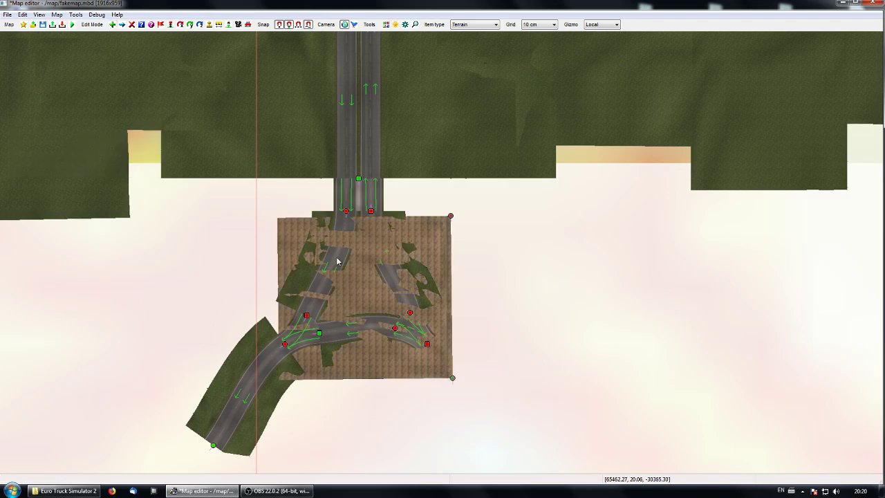
Step: Select both end nodes of the dirt terrain and lower them by about 1 m, beneath the road surfaces
left_click(449, 219, "ctrl")
left_click(453, 380, "ctrl")
right_click_drag(558, 388, 507, 372)
key("f")
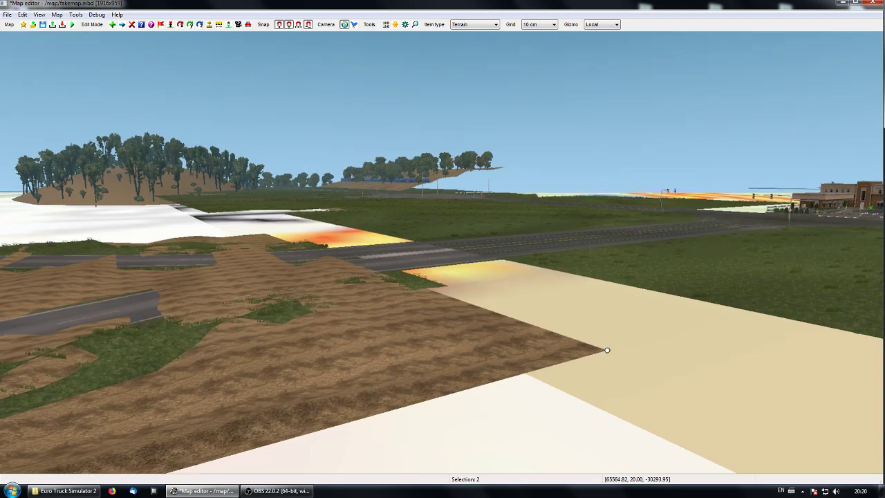
key("Up")
right_click_drag(441, 173, 442, 252)
key("m")
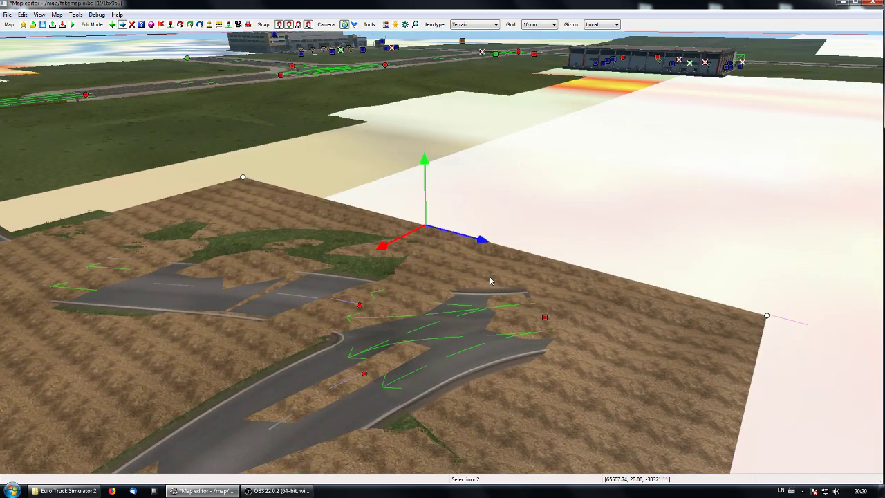
mouse_move(424, 166)
left_mouse_down()
mouse_move(427, 181)
mouse_move(418, 173)
left_mouse_up()
Step: Examine in perspective how the lowered dirt terrain fills the triangular junction, and return to the top view
middle_click_drag(459, 355, 456, 290)
key("p")
key("p")
key("KP_8")
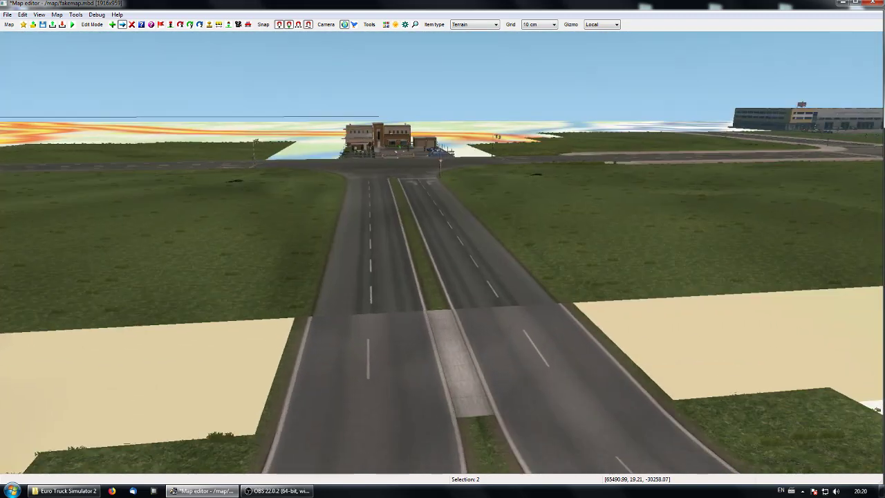
mouse_move(443, 253)
middle_mouse_down()
mouse_move(553, 247)
mouse_move(667, 220)
mouse_move(661, 210)
mouse_move(443, 277)
mouse_move(441, 256)
middle_mouse_up()
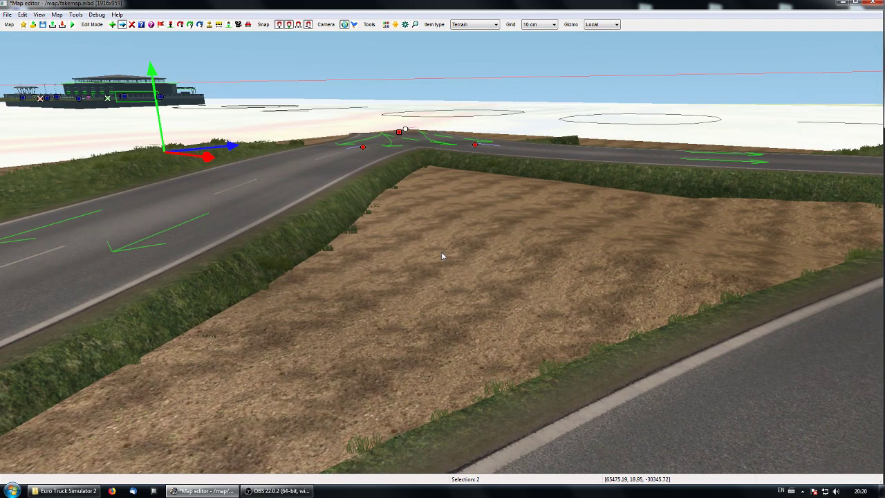
middle_click_drag(366, 262, 442, 257)
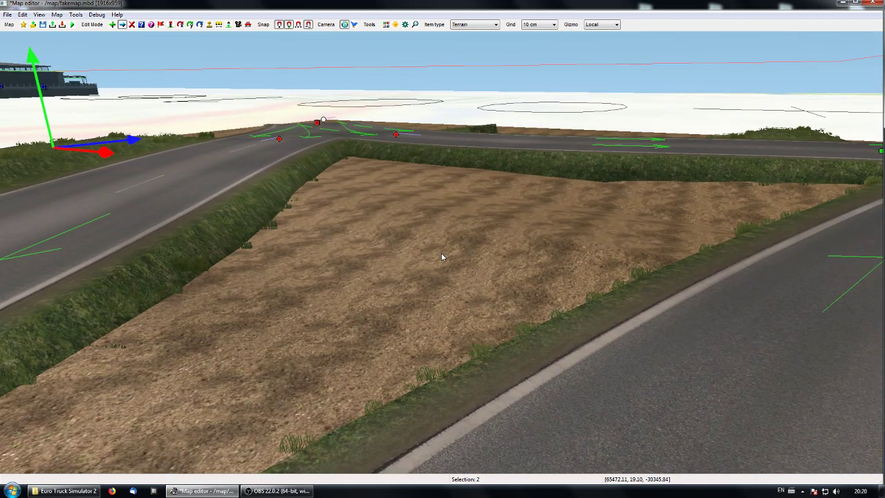
key("space")
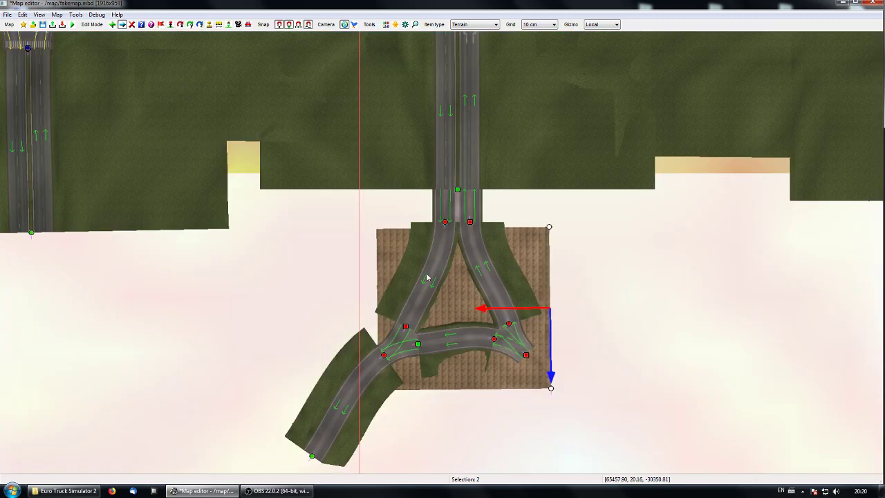
middle_click_drag(427, 277, 403, 266)
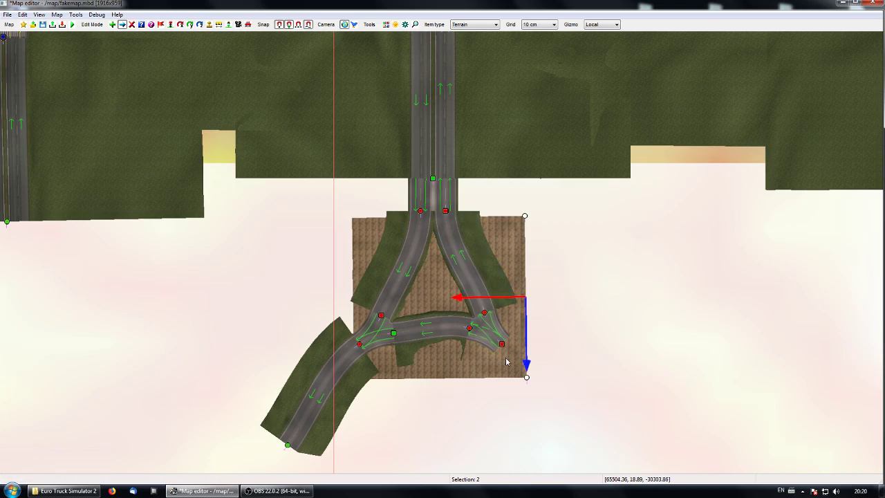
Step: Copy the one-way road at the junction's southwest branch and paste it southeast of the dirt terrain
middle_click_drag(487, 368, 443, 308)
left_click(320, 291)
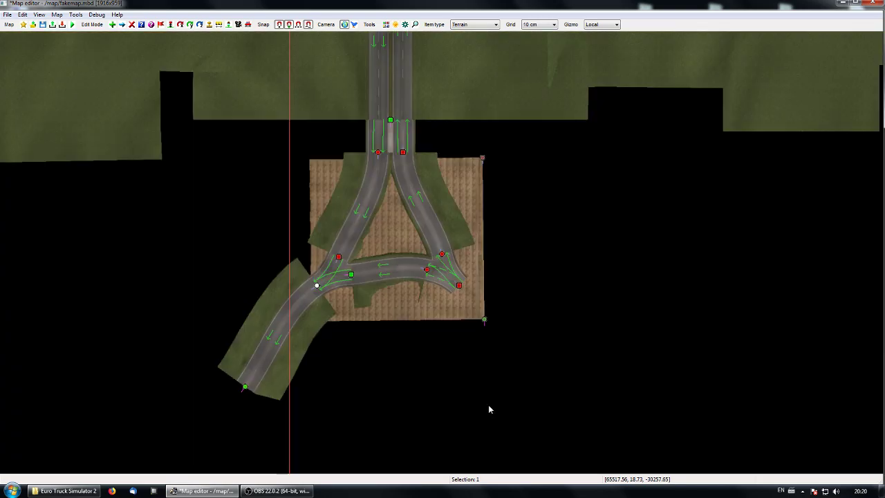
key("ctrl+v")
left_click(624, 384)
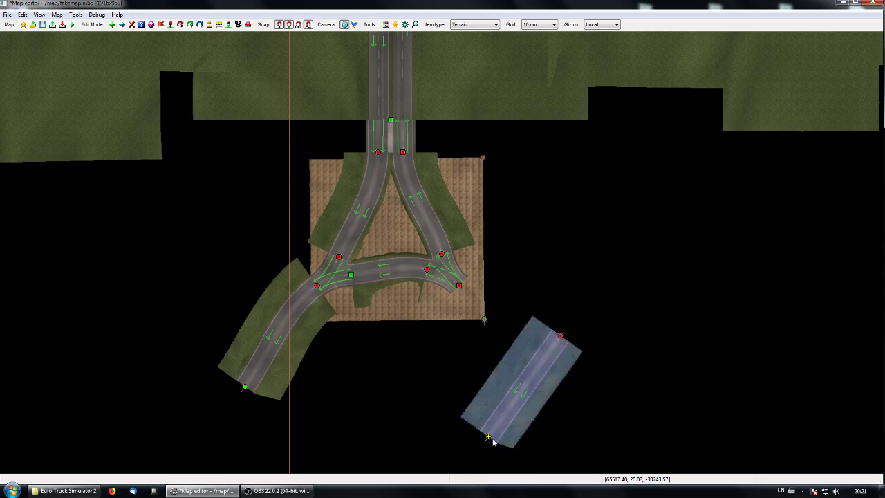
Step: Connect the pasted road to the junction's open southeast node and move its far end so the road runs straight southeast
left_click_drag(488, 437, 460, 289)
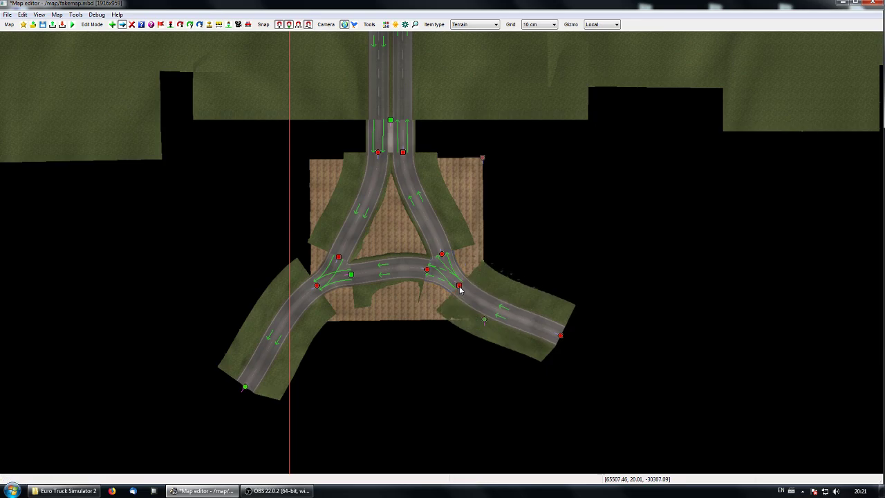
left_click(561, 336)
left_click_drag(585, 289, 567, 329)
right_click_drag(398, 400, 375, 419)
scroll(387, 417, "up", 3)
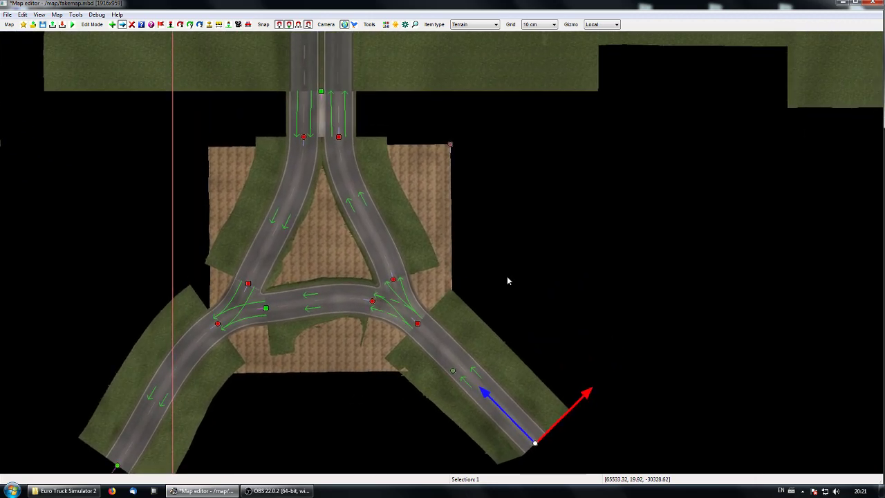
left_click(516, 274)
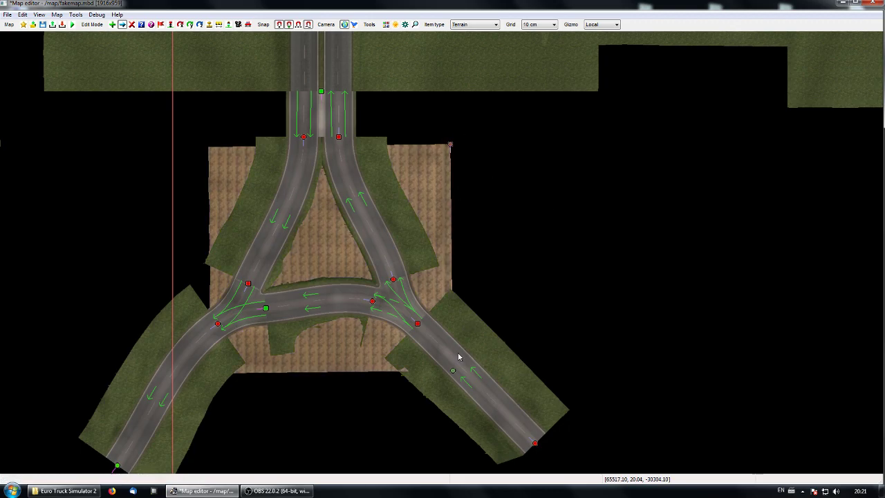
Step: Move the dirt terrain's southern node farther south, extending the terrain to a length of about 88 m
right_click_drag(455, 371, 459, 300)
left_click(456, 270)
left_click_drag(456, 318, 458, 355)
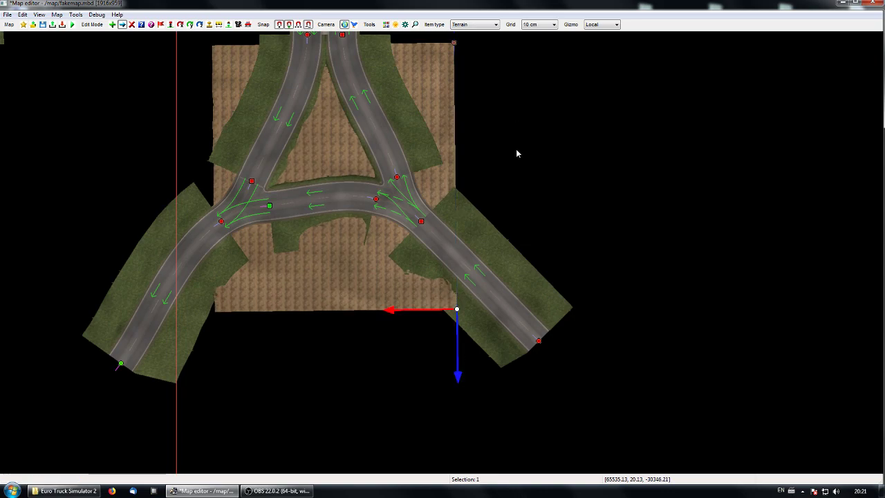
right_click_drag(516, 153, 514, 242)
left_click(514, 242)
Step: Show the collision bounding volumes, inspect the boundary along the dirt terrain's outer edge in perspective, and return to the top view
left_click(39, 14)
left_click(81, 123)
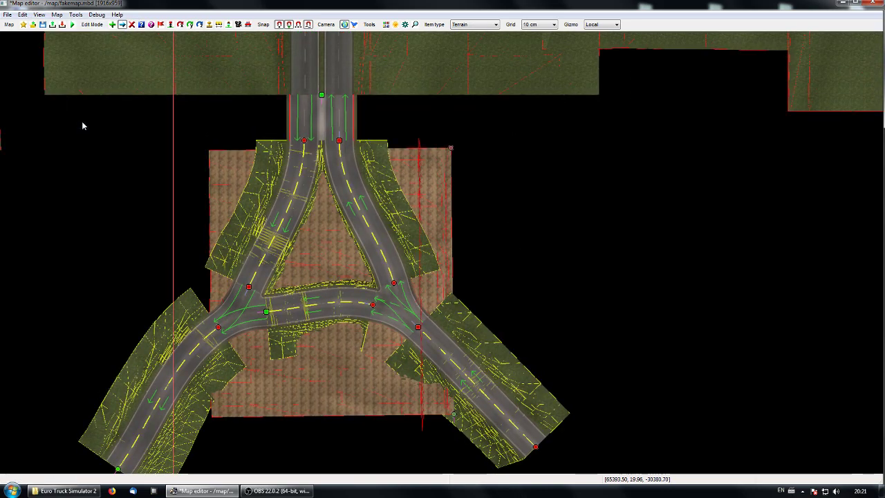
right_click_drag(455, 241, 362, 233)
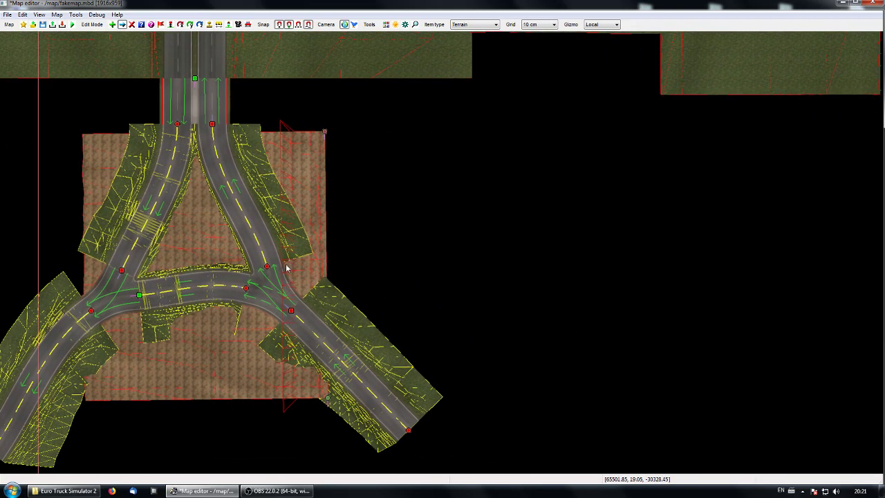
key("p")
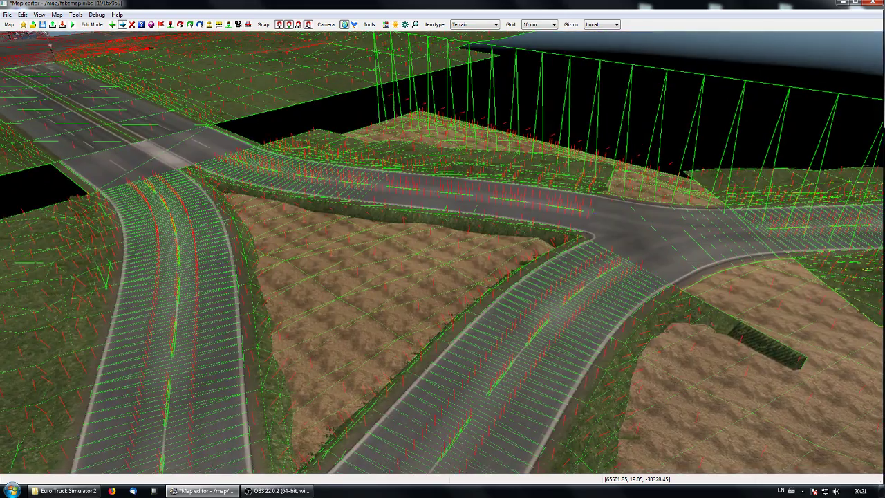
key("KP_8")
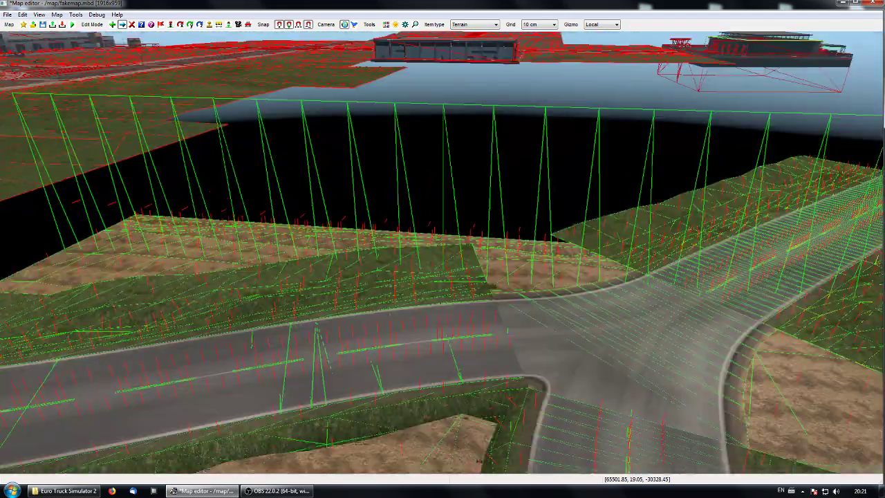
key("space")
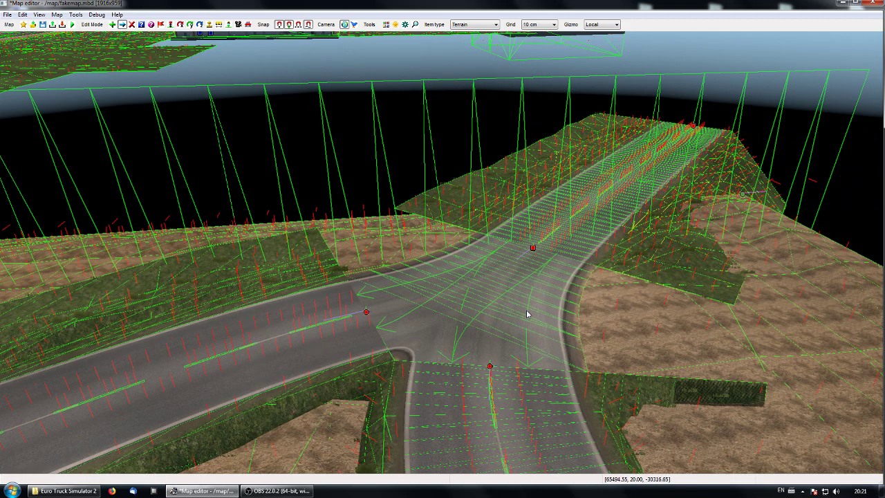
key("p")
right_click_drag(534, 308, 368, 330)
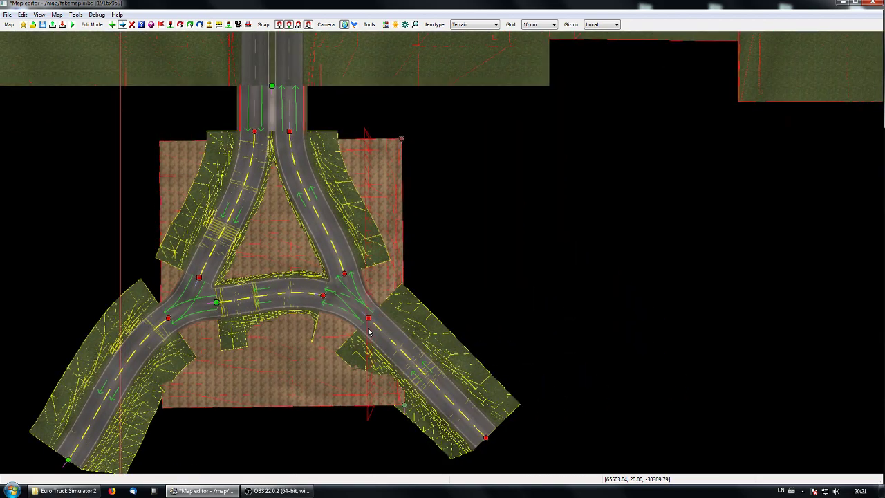
Step: Enable No boundary in the properties of the dirt terrain under the triangular junction
double_click(402, 141)
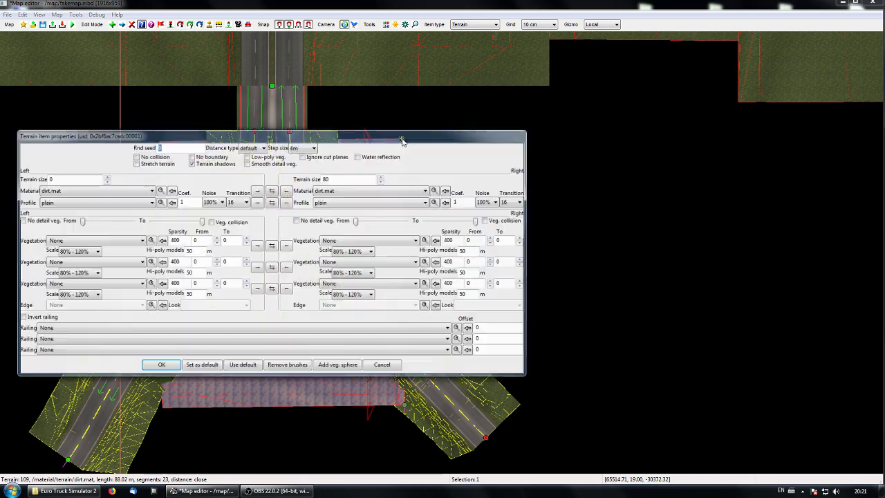
left_click(201, 159)
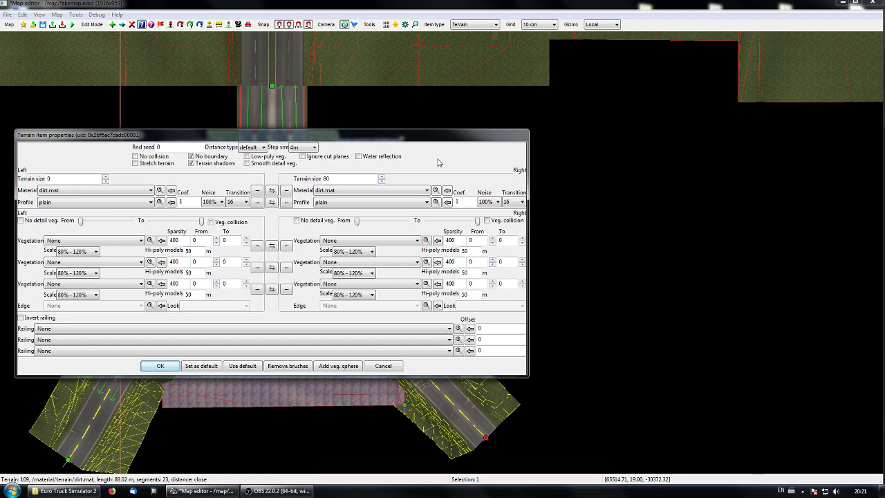
left_click(162, 366)
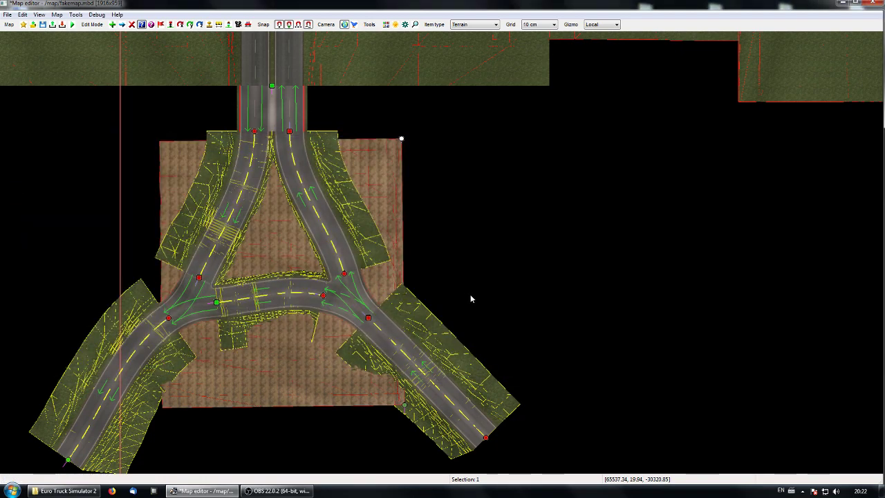
Step: Look over the collision lines of the triangular junction and the road terrain north of it in the top view
right_click_drag(473, 300, 571, 273)
right_click_drag(141, 199, 82, 198)
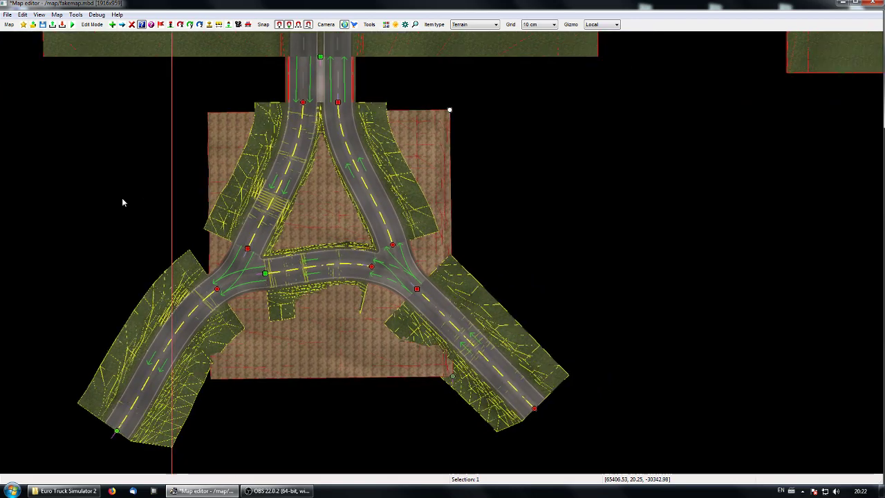
scroll(524, 206, "down", 5)
right_click_drag(524, 207, 505, 287)
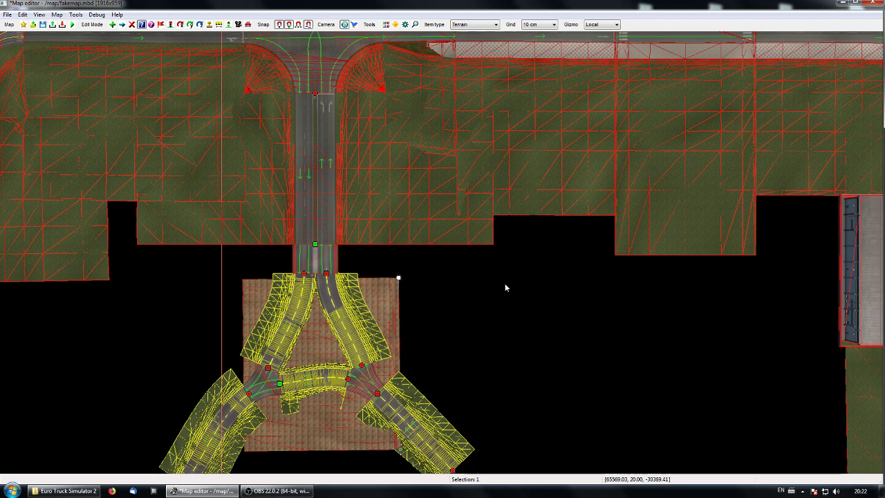
right_click_drag(427, 155, 503, 206)
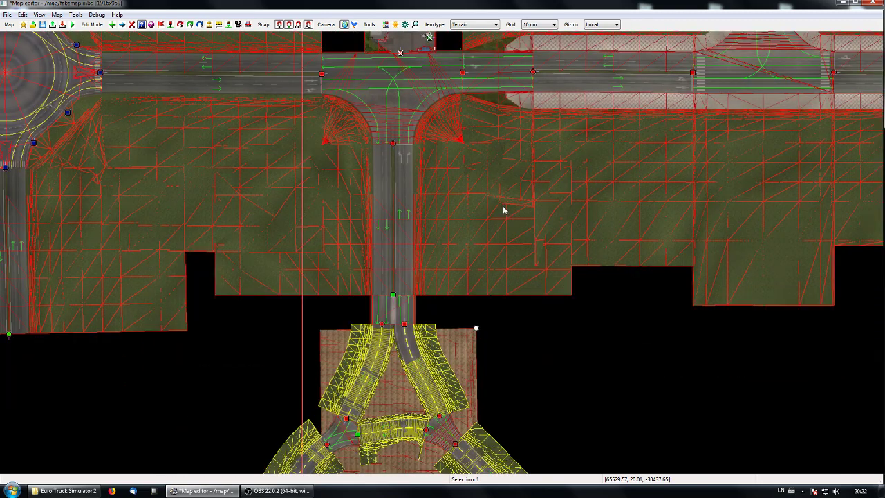
right_click_drag(578, 407, 551, 372)
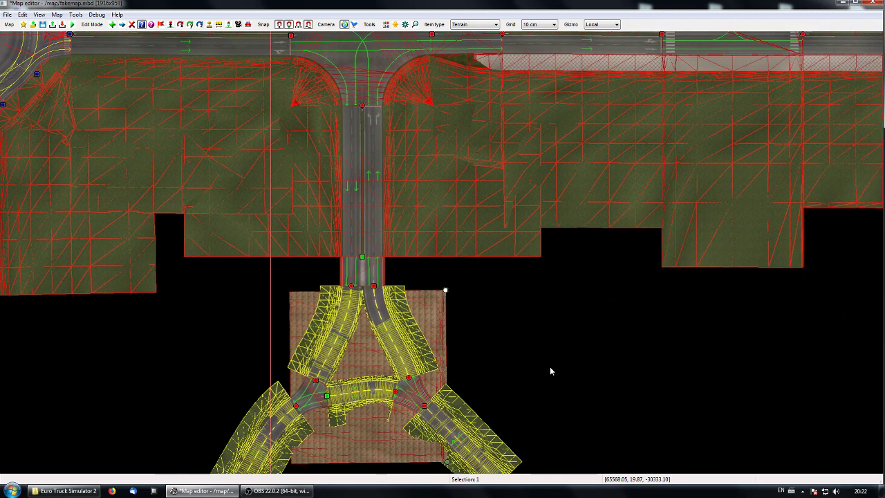